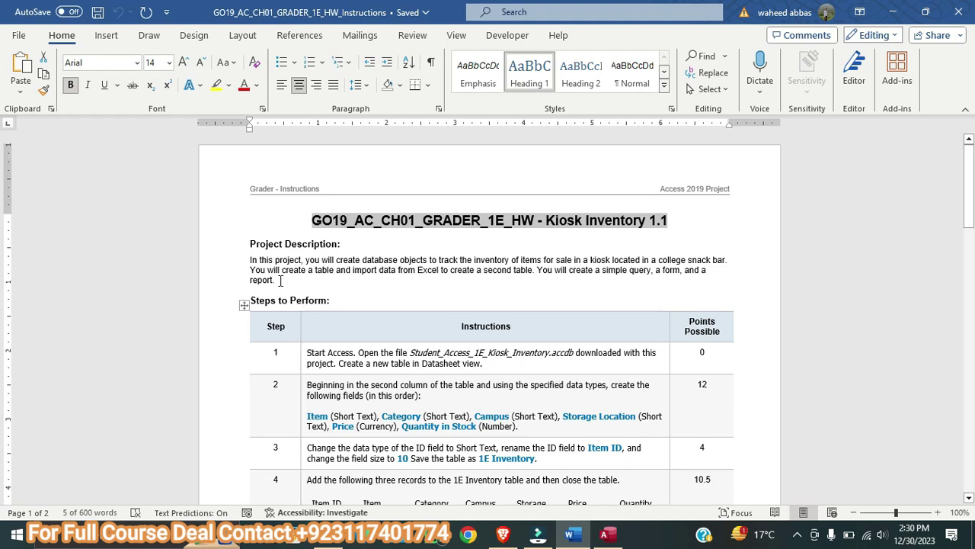
- Highlight the project description paragraph yellow and enlarge it from 9 to 10 pt
triple_click(257, 279)
left_click(216, 85)
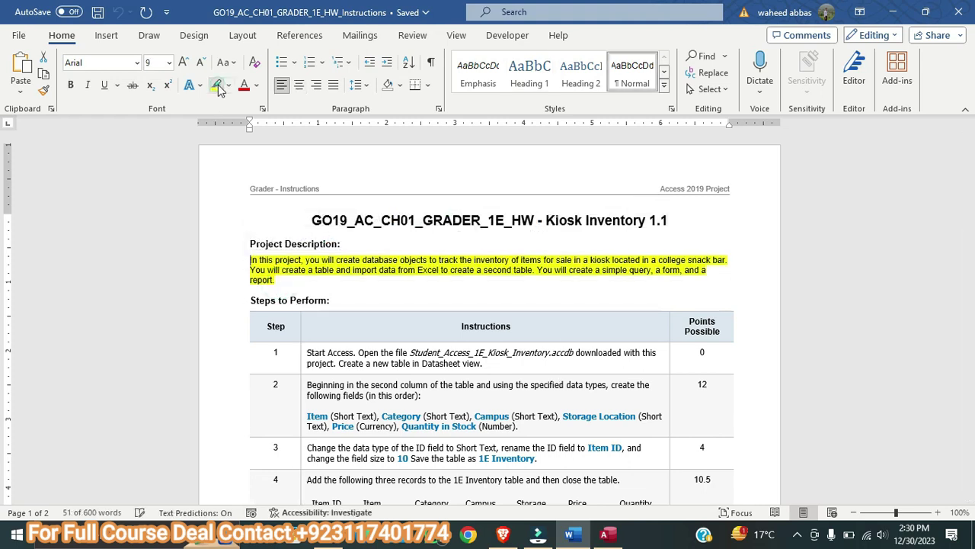
left_click_drag(276, 288, 250, 260)
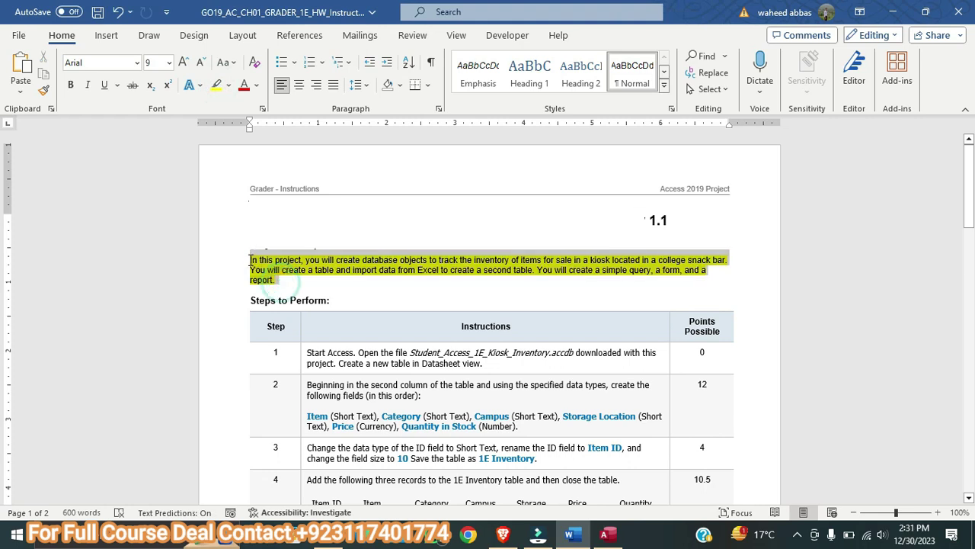
left_click(184, 61)
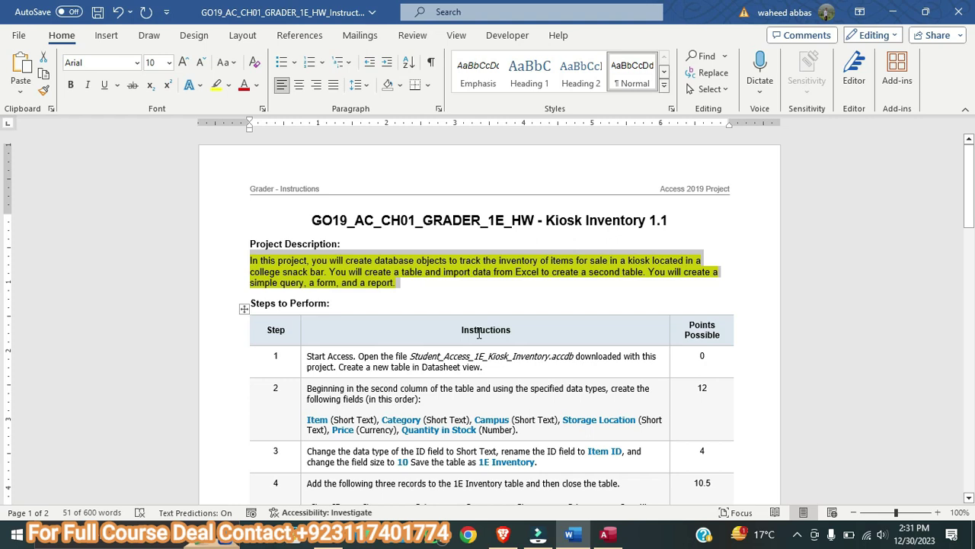
left_click(614, 536)
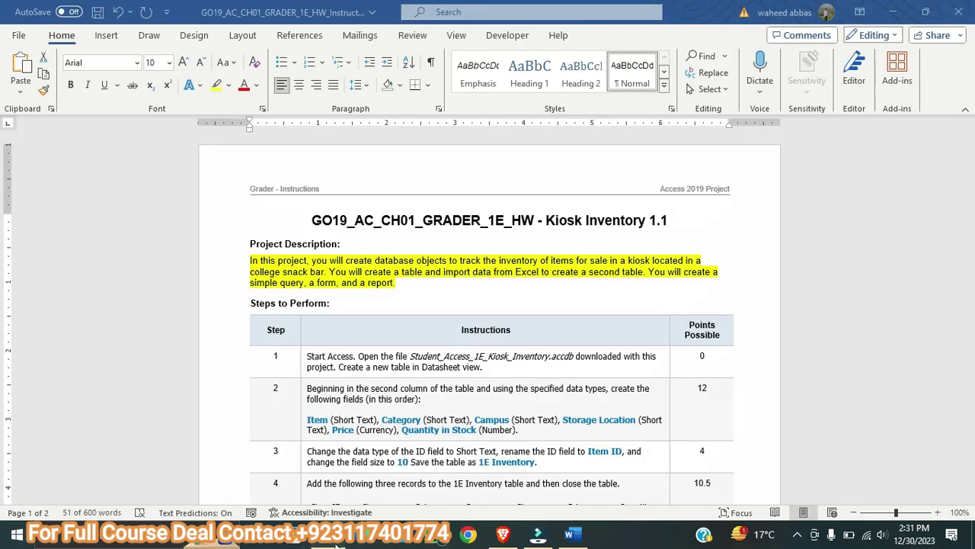
- Open the Student Name_Access_1E_Kiosk_Inventory database from File Explorer, then select step 1's text in Word
left_click(333, 536)
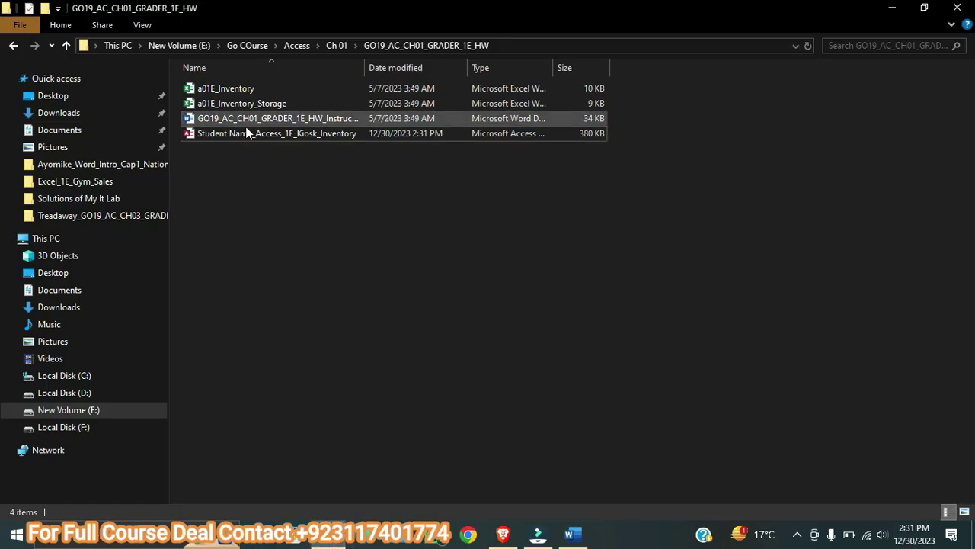
double_click(248, 134)
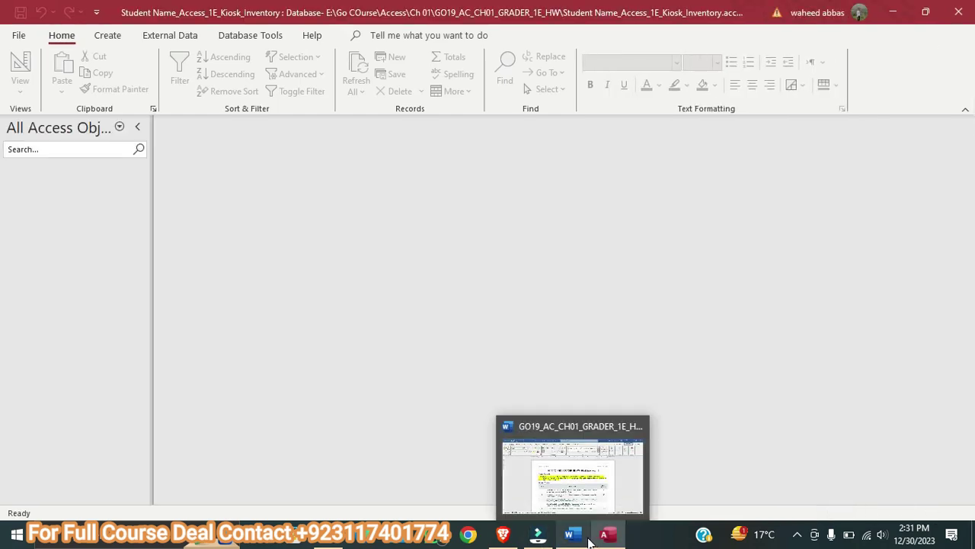
left_click(588, 540)
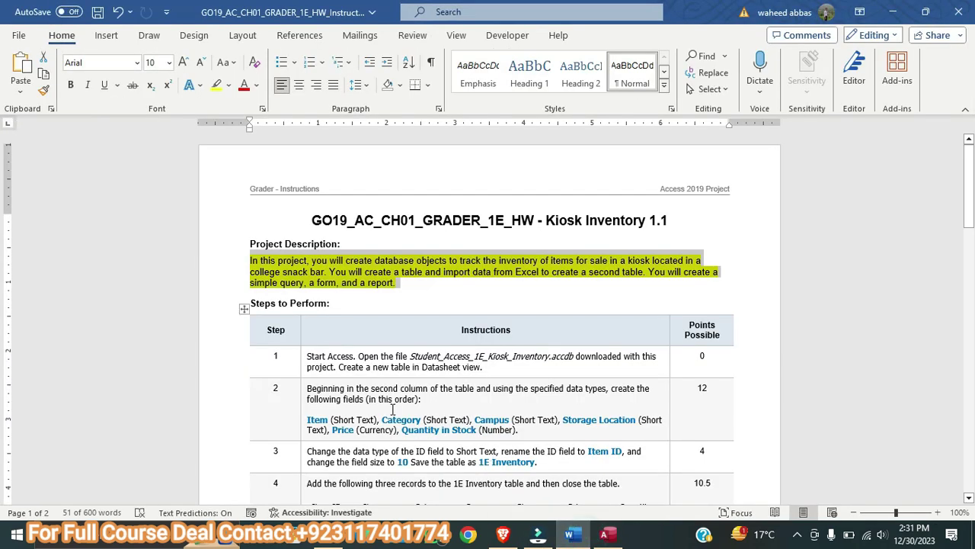
left_click_drag(486, 368, 307, 356)
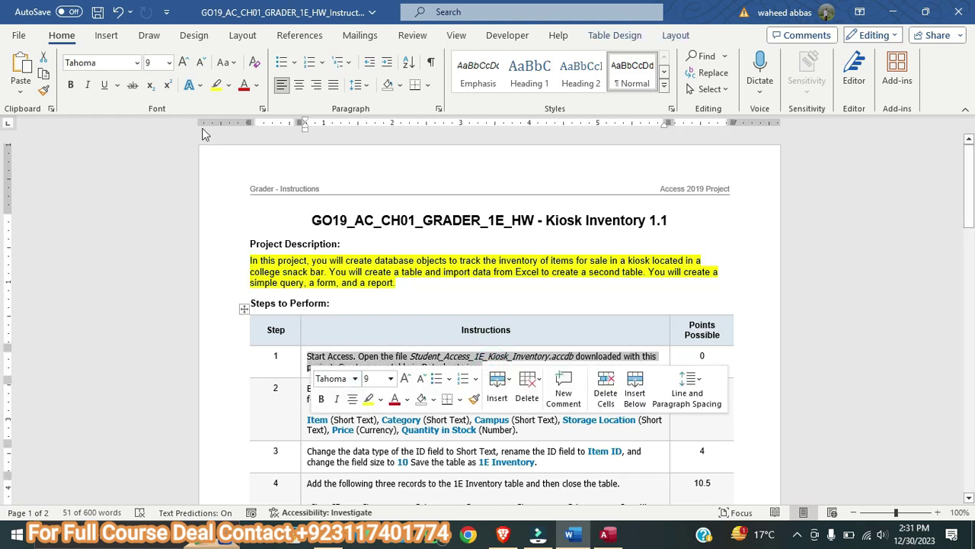
- Highlight step 1's instruction yellow in Word, then return to the empty Kiosk Inventory database
left_click(216, 84)
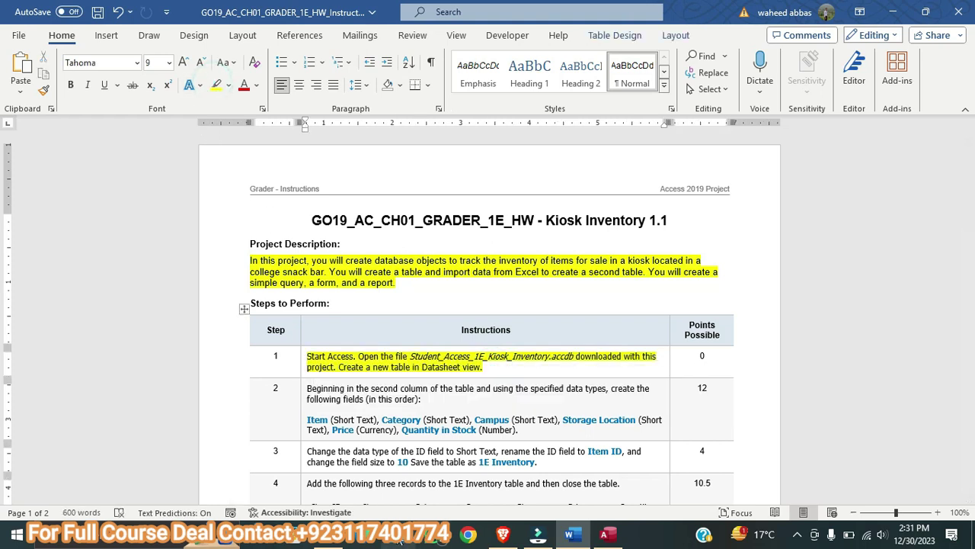
left_click(335, 537)
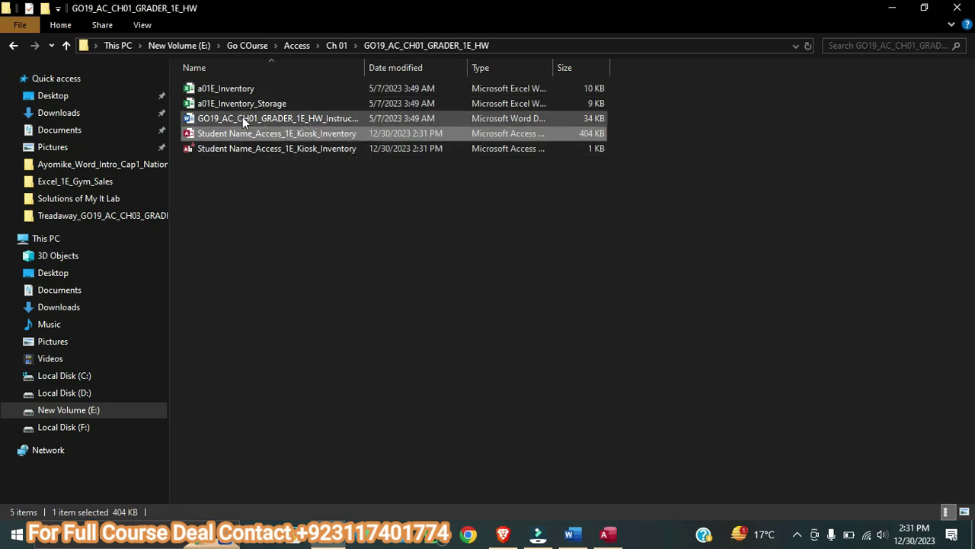
left_click(572, 536)
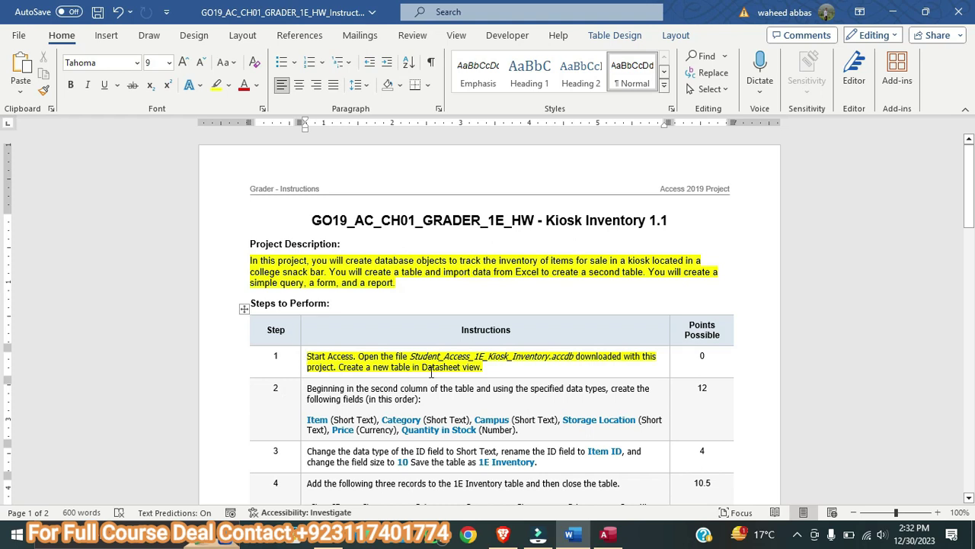
left_click(604, 536)
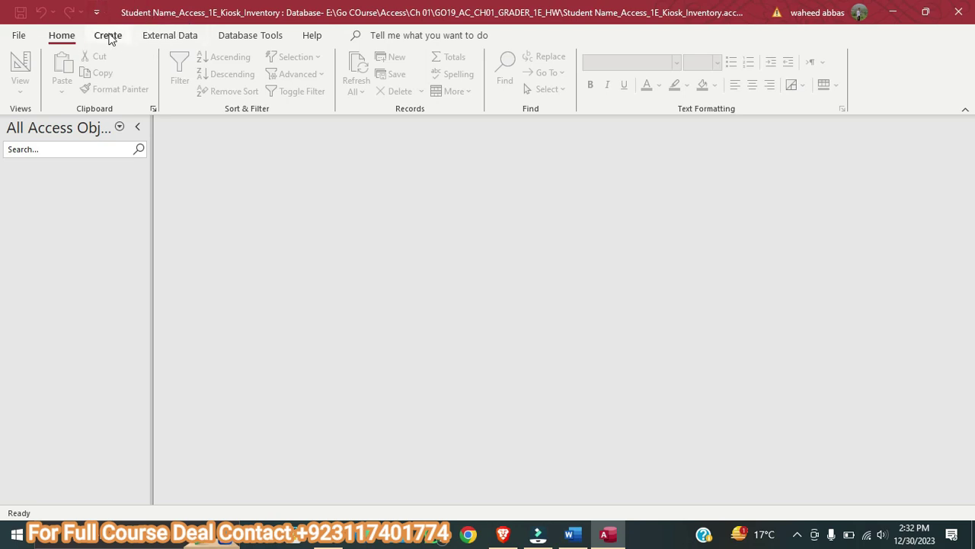
left_click(109, 36)
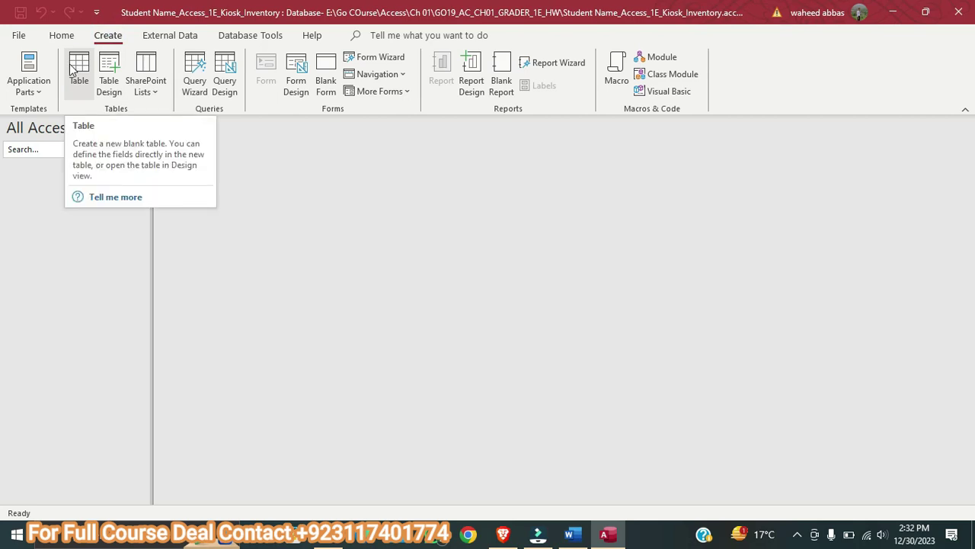
- Create a blank Table1 in Datasheet view, then select step 2's instruction text in Word
left_click(77, 70)
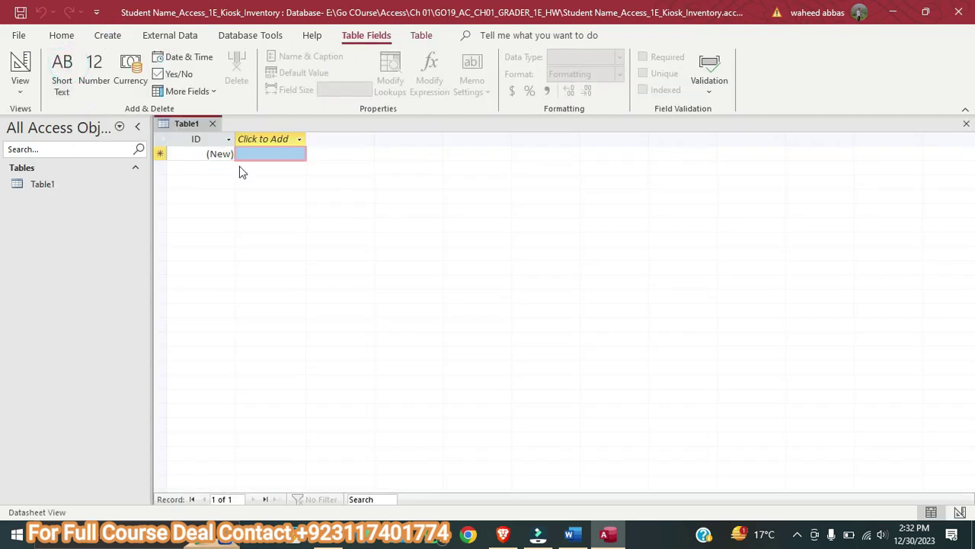
left_click(569, 534)
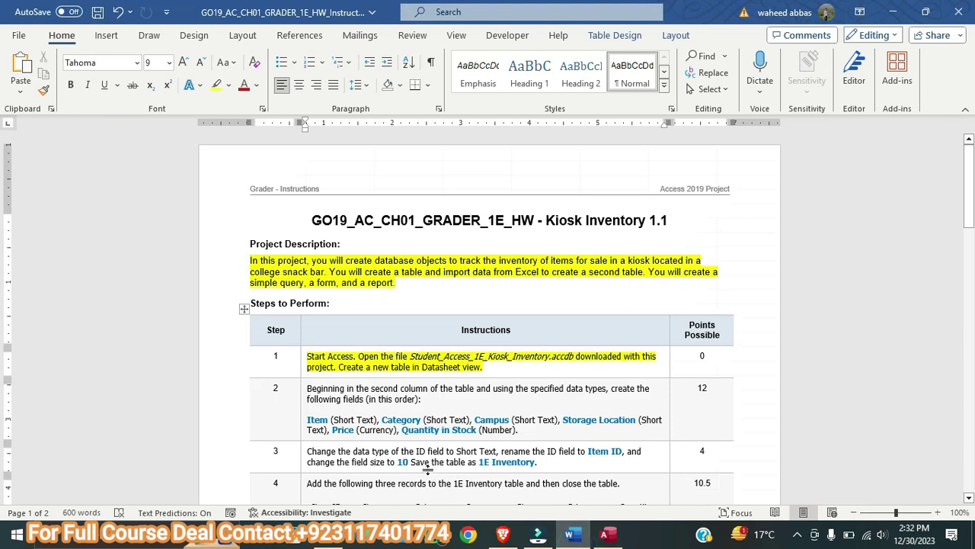
left_click_drag(540, 434, 309, 387)
- Highlight step 2's field list yellow and scroll down the instructions
left_click(216, 84)
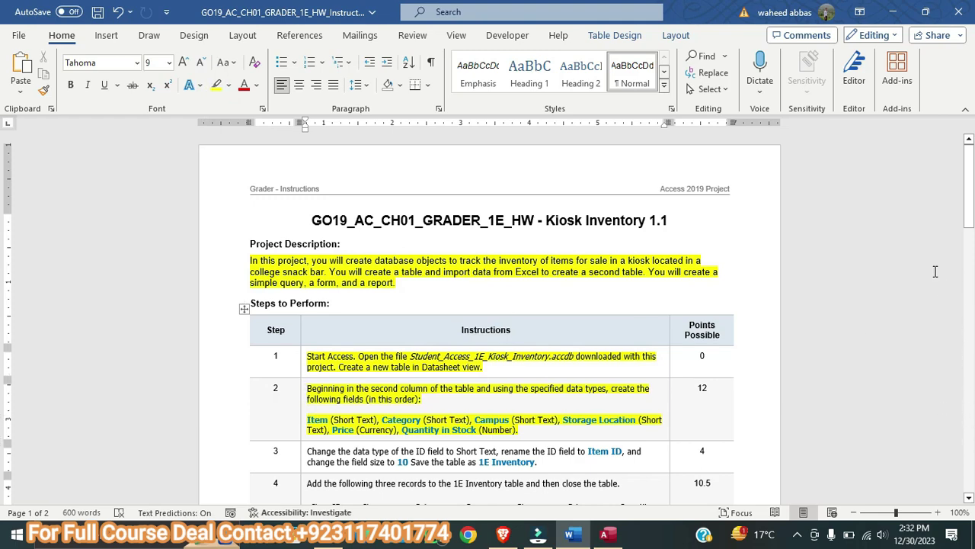
left_click_drag(969, 217, 973, 243)
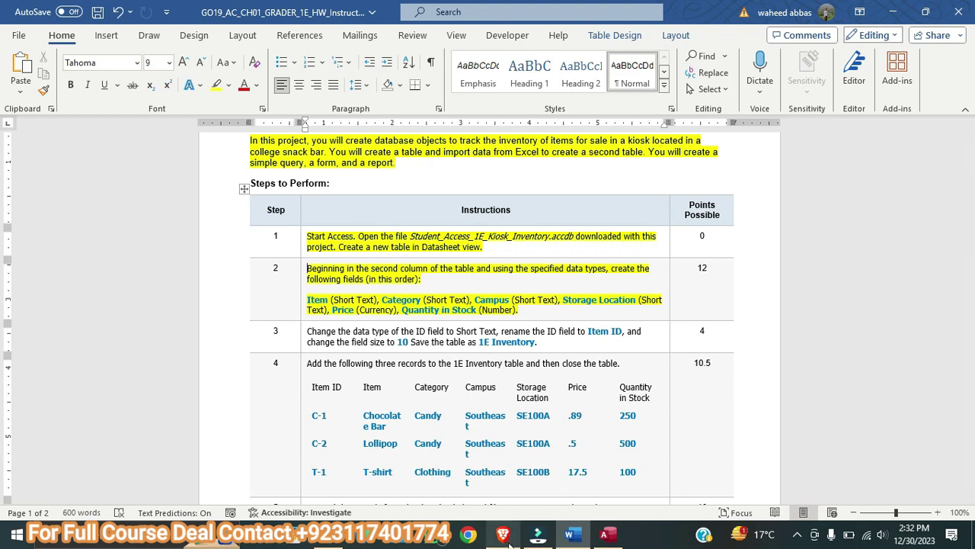
- Add Short Text fields named Item and Category after ID in Table1
left_click(605, 535)
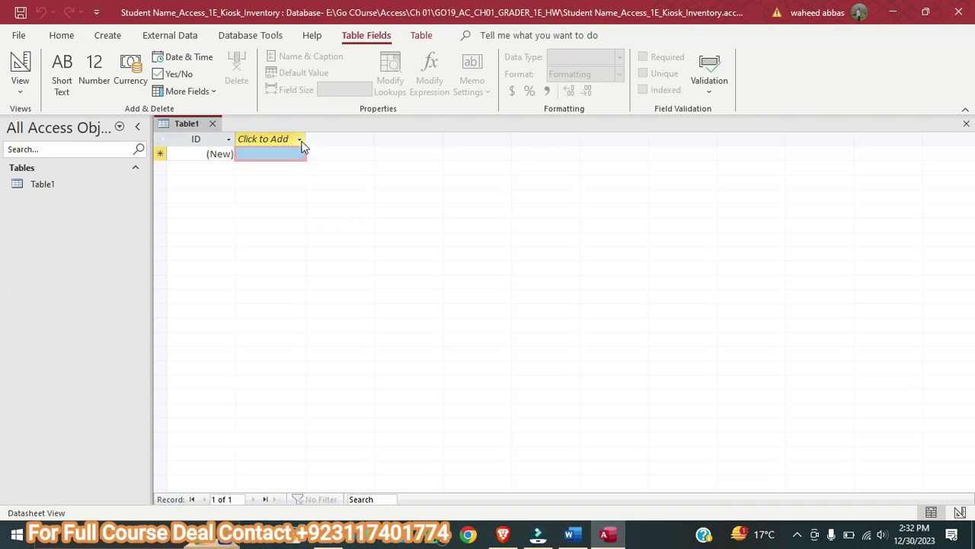
left_click(301, 141)
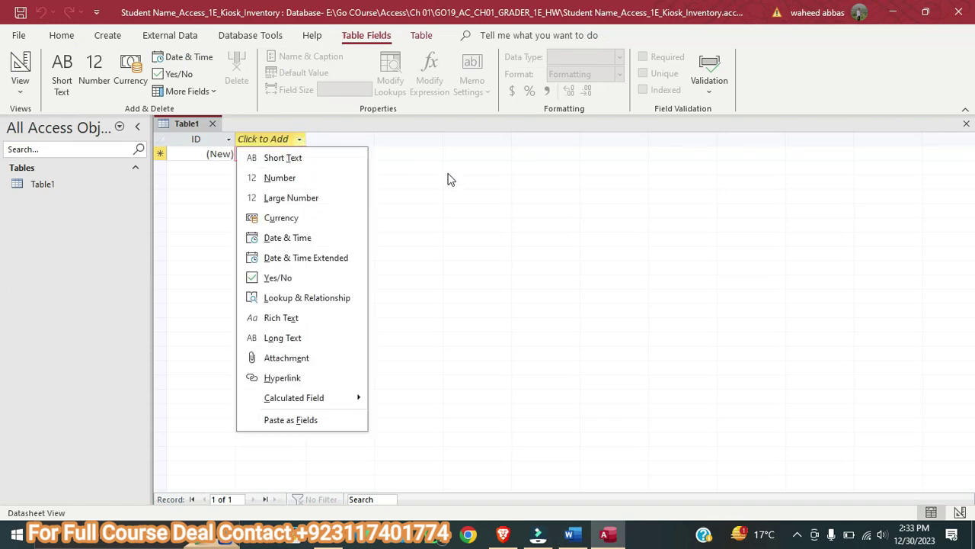
left_click(570, 535)
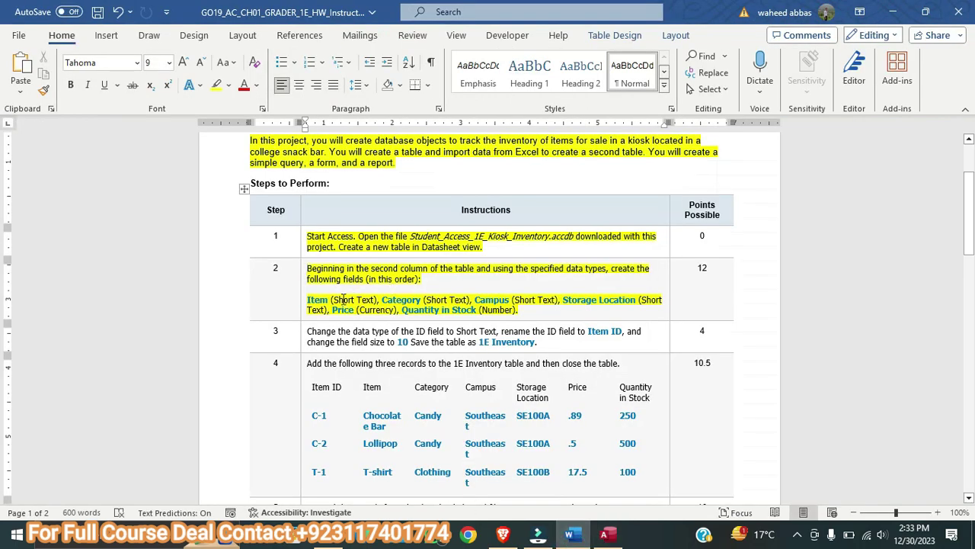
left_click(604, 534)
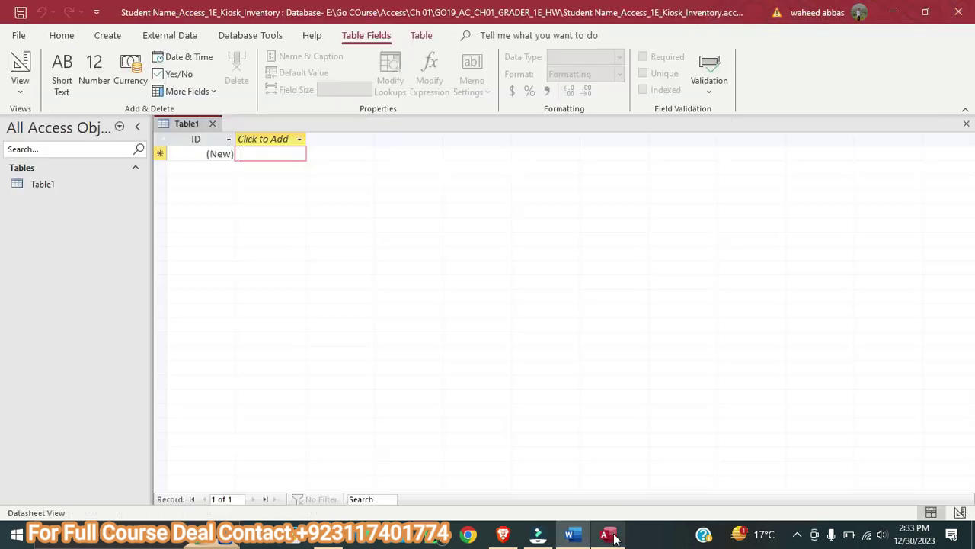
left_click(299, 141)
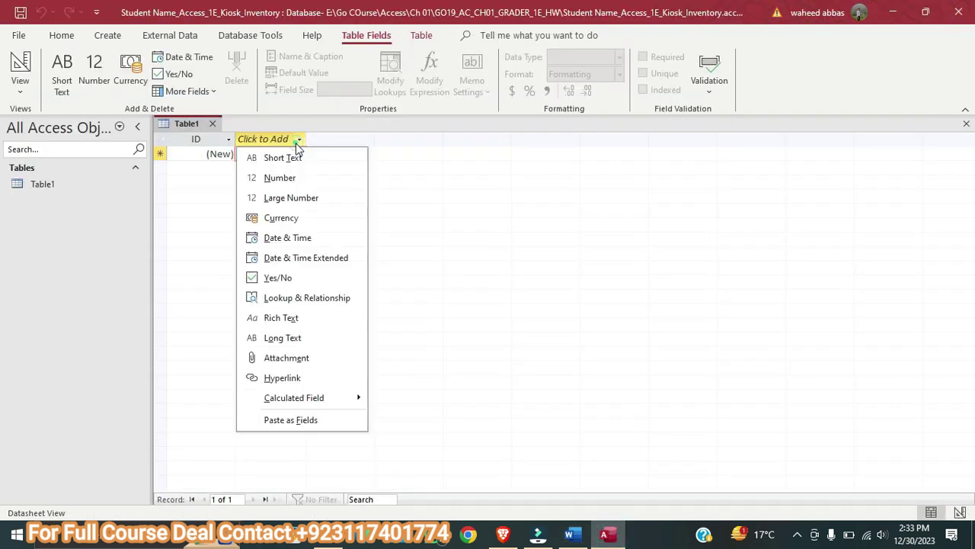
left_click(297, 157)
type("I")
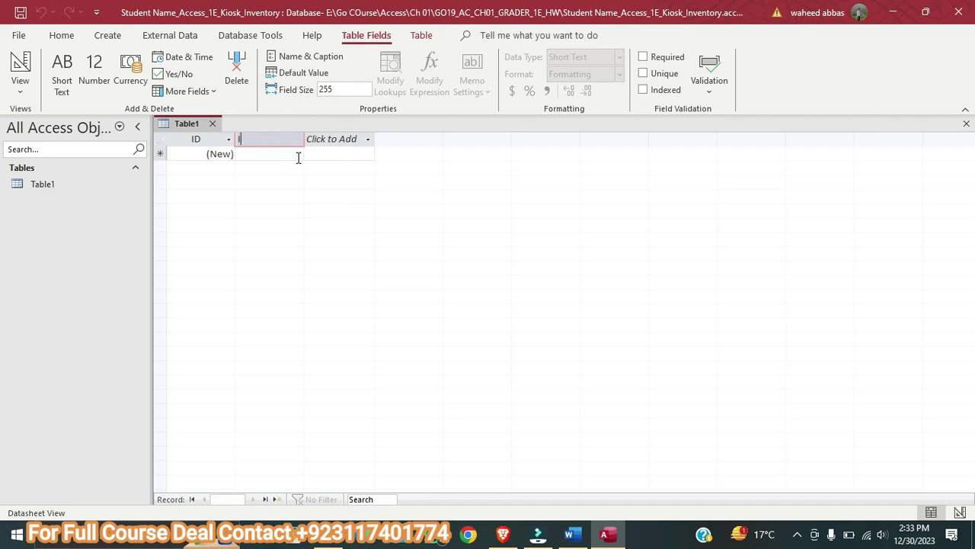
type("tem")
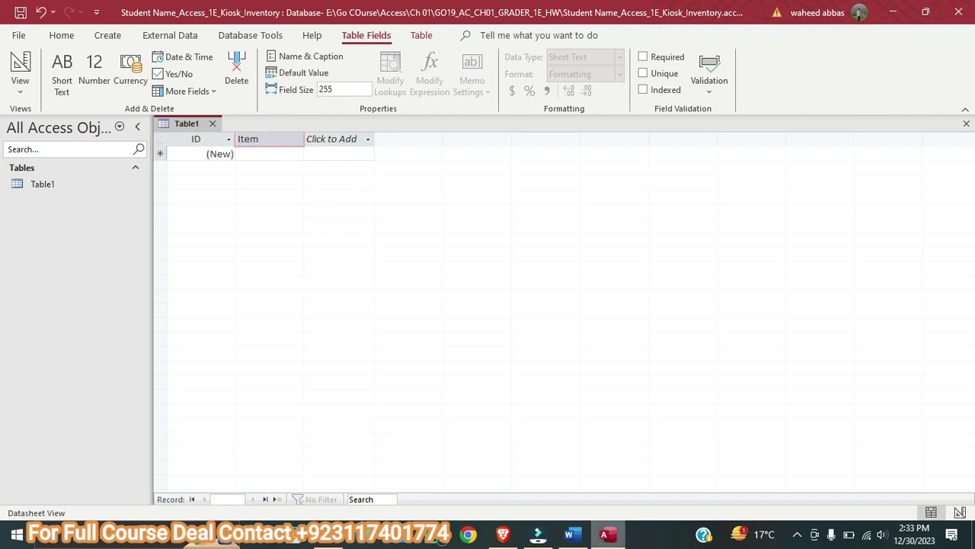
left_click(573, 535)
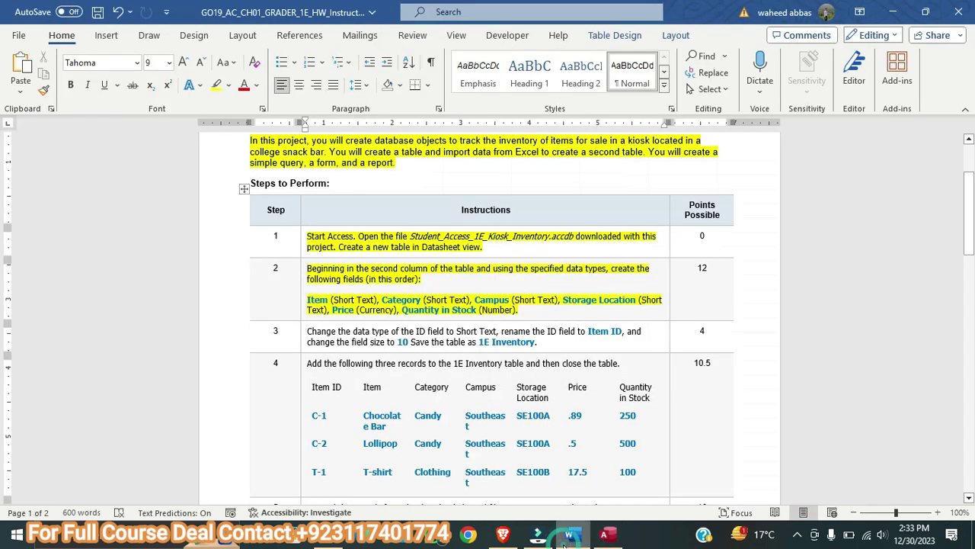
left_click(606, 534)
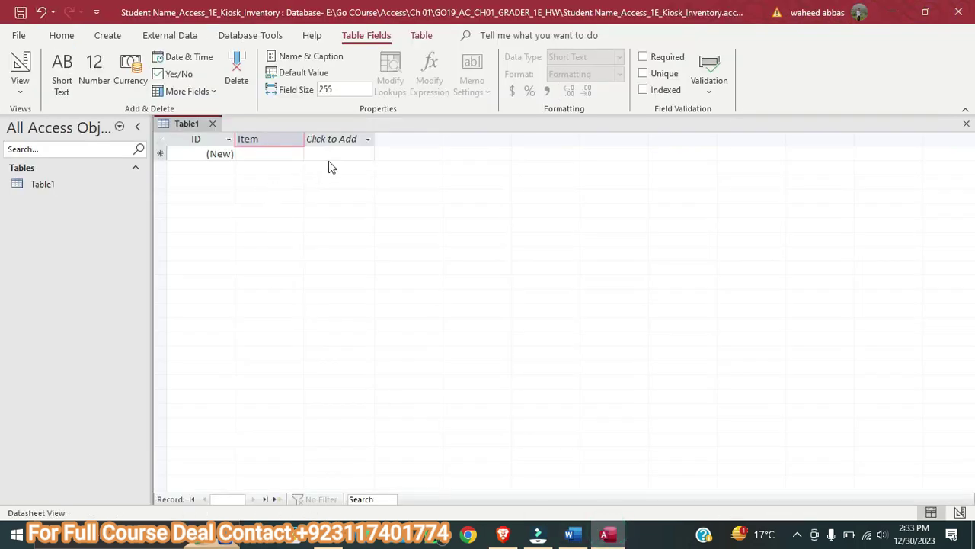
left_click(369, 139)
left_click(368, 156)
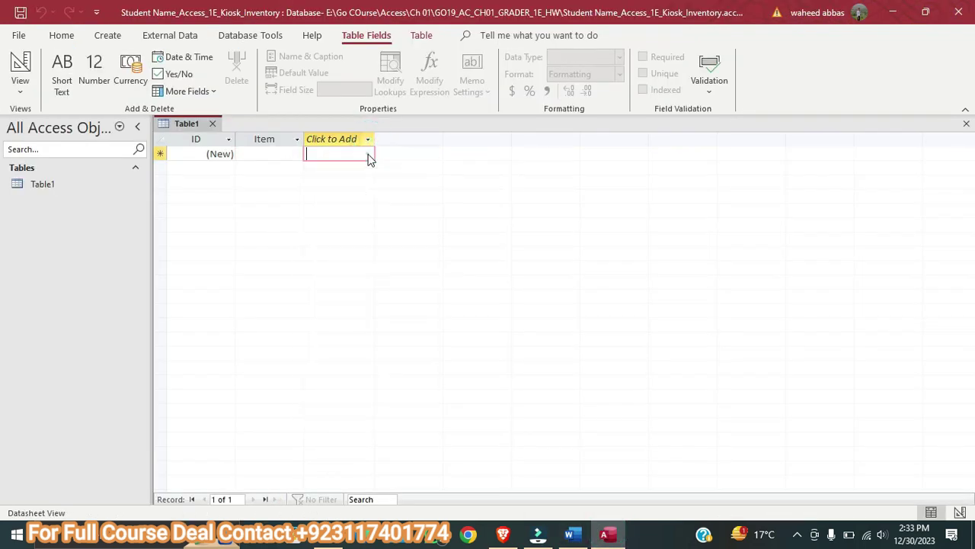
type("Category")
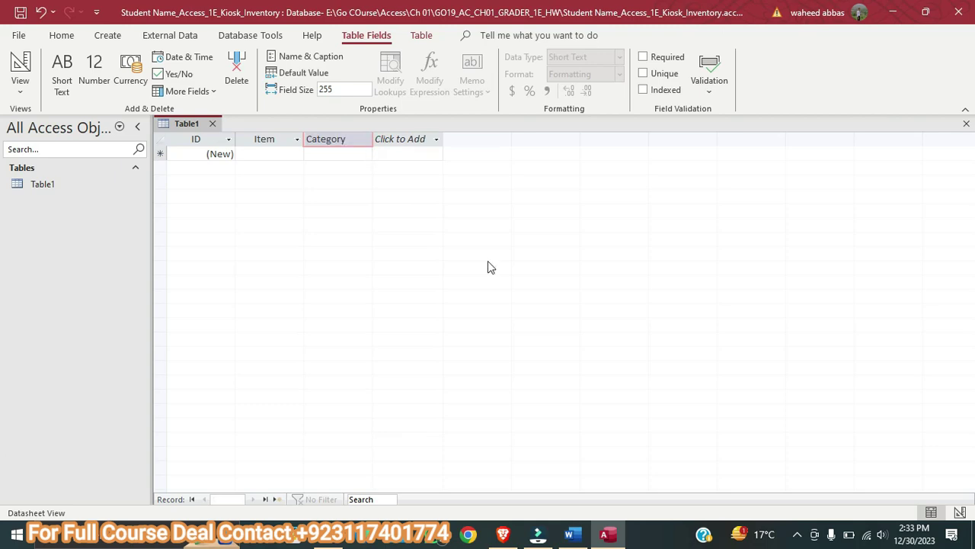
- Add Short Text fields named Campus and Storage Location after Category
left_click(572, 535)
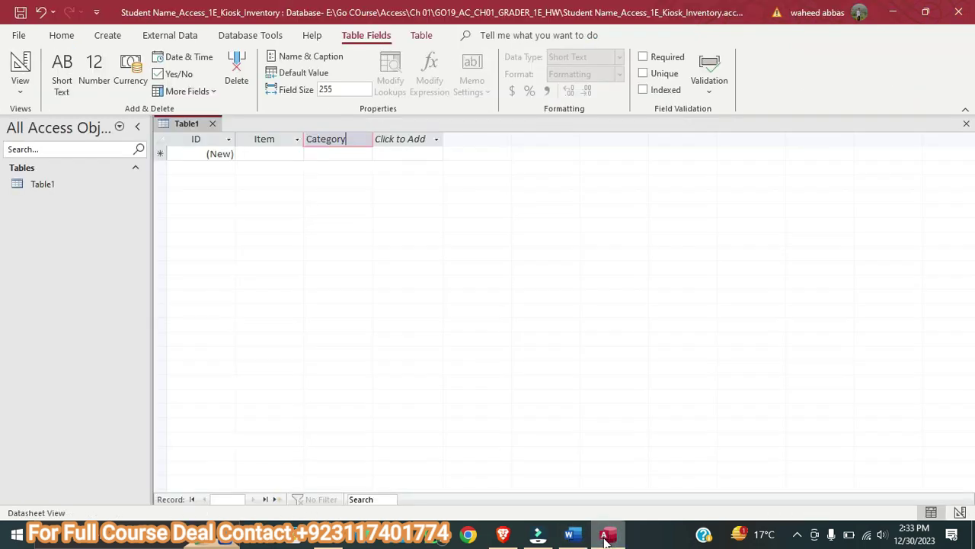
left_click(569, 535)
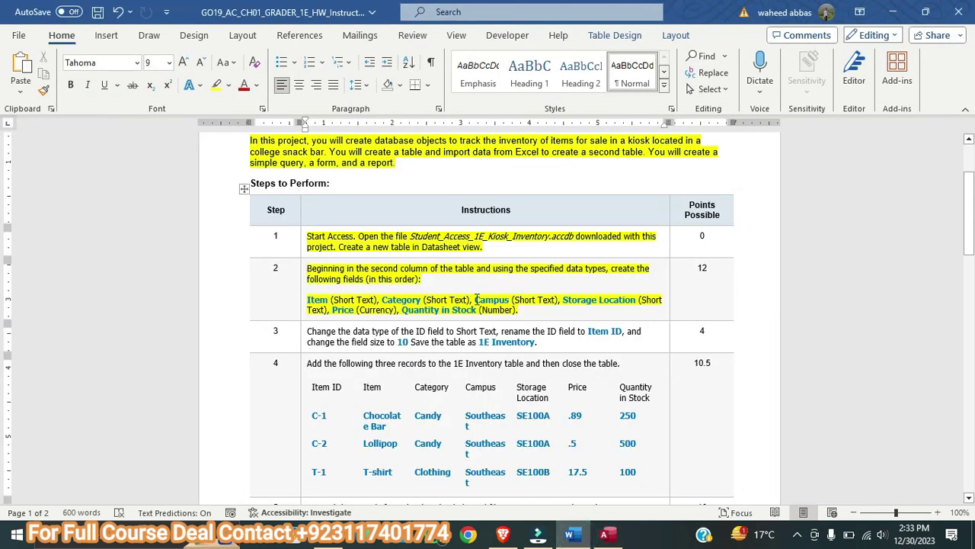
left_click(607, 535)
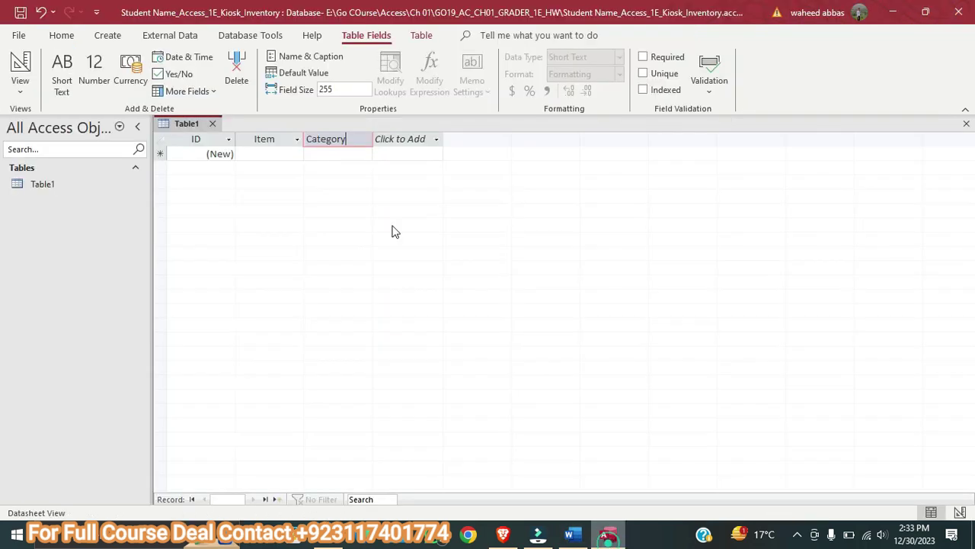
left_click(437, 139)
left_click(429, 154)
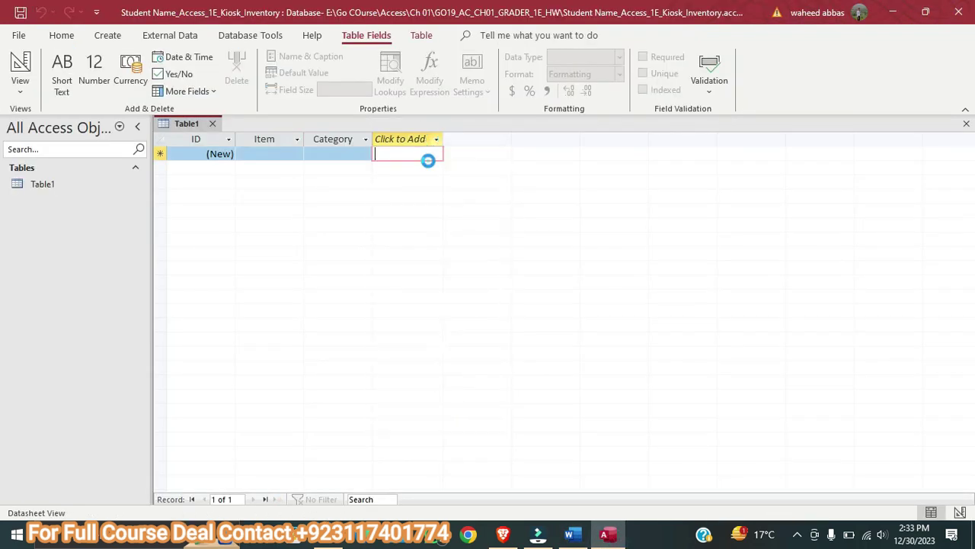
type("Campus")
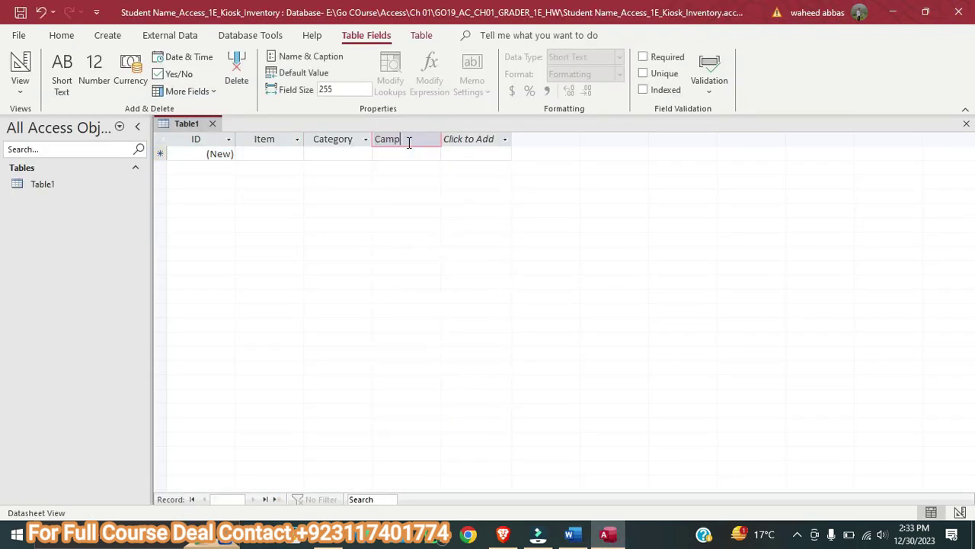
left_click(572, 534)
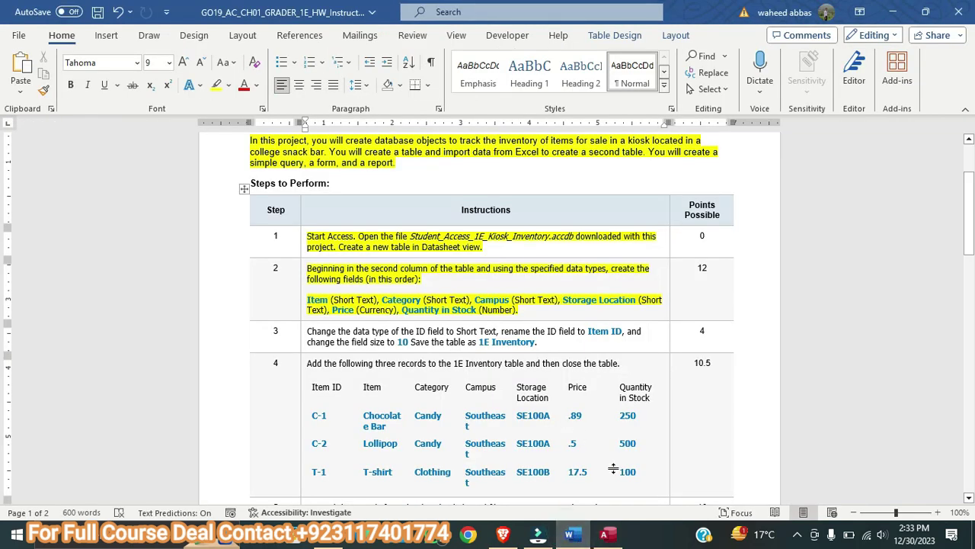
mouse_move(609, 536)
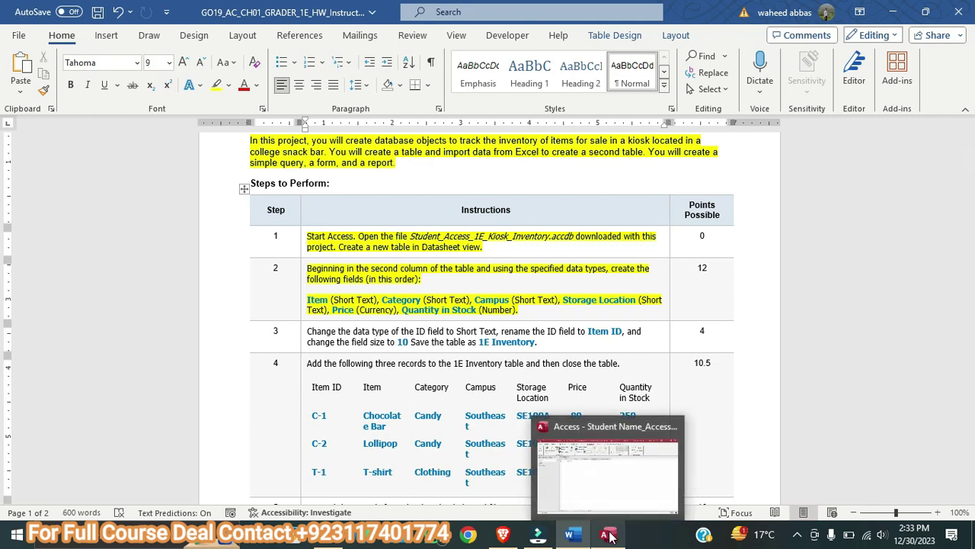
left_click(609, 536)
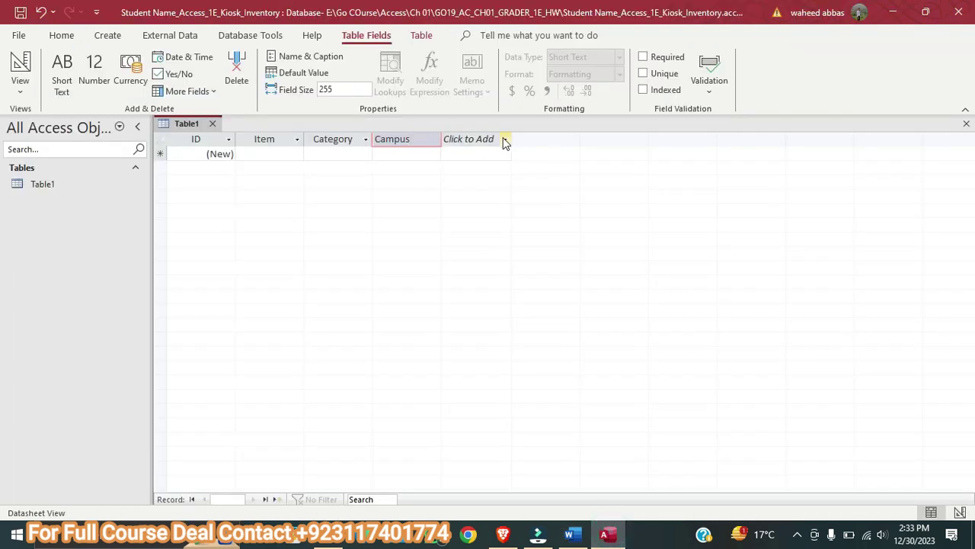
left_click(504, 139)
left_click(500, 157)
type("Storage")
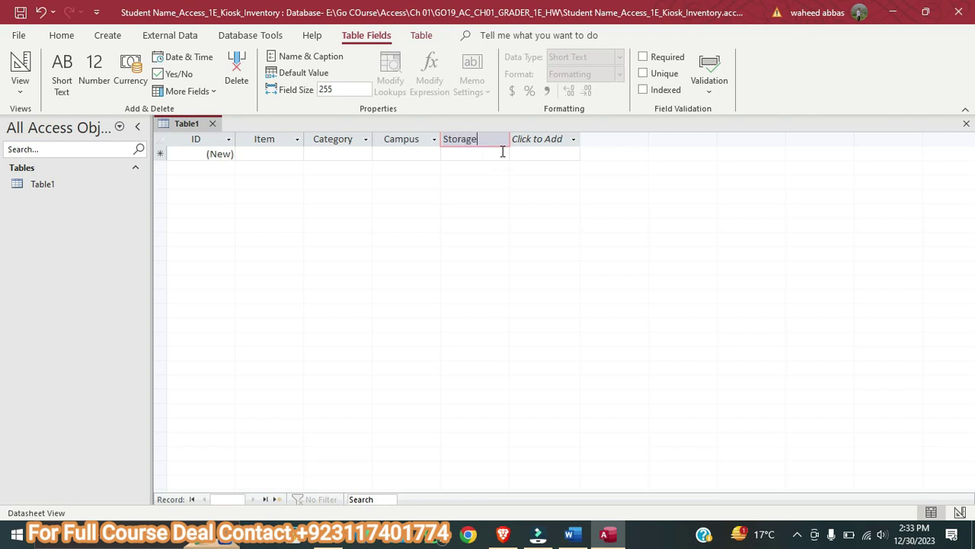
type(" Location")
- Start a new field for Price after Storage Location
left_click(573, 536)
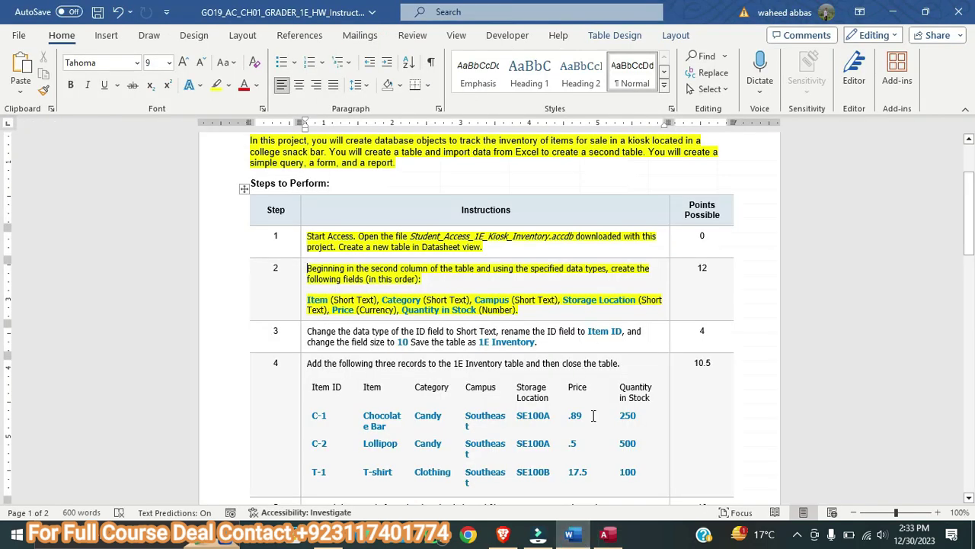
left_click(608, 536)
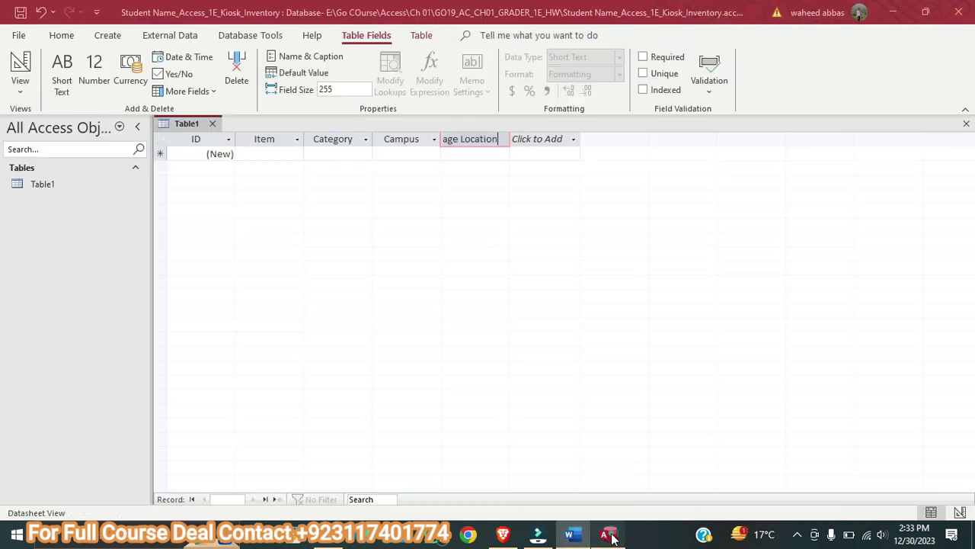
left_click(574, 139)
key("Escape")
left_click(574, 155)
type("P")
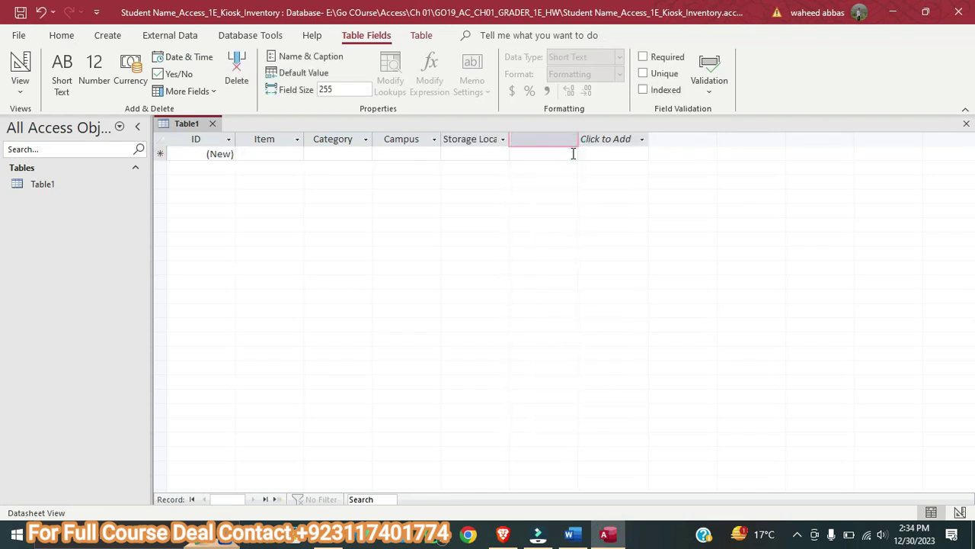
left_click(567, 199)
- Name the new field Price and set its data type to Currency
left_click(531, 174)
type("Price")
key("Return")
key("Escape")
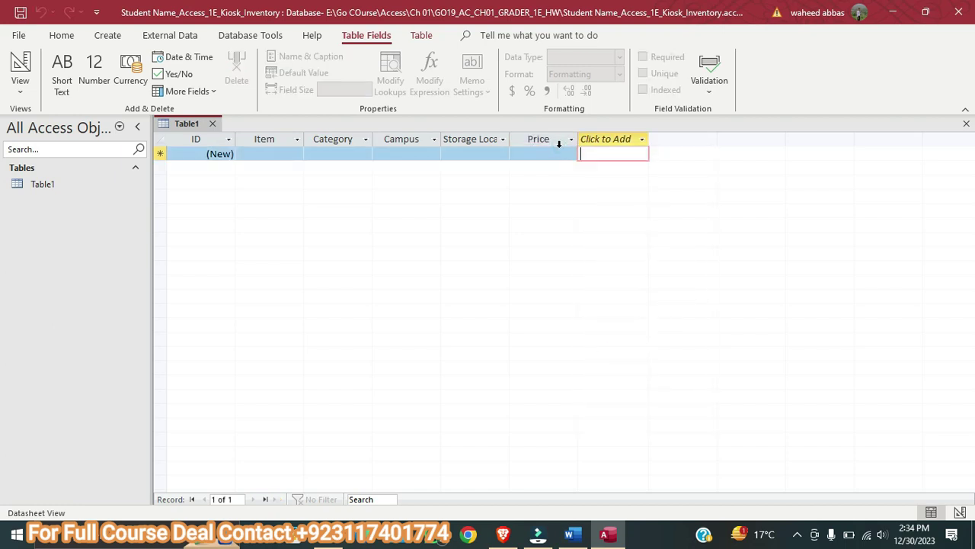
left_click(557, 141)
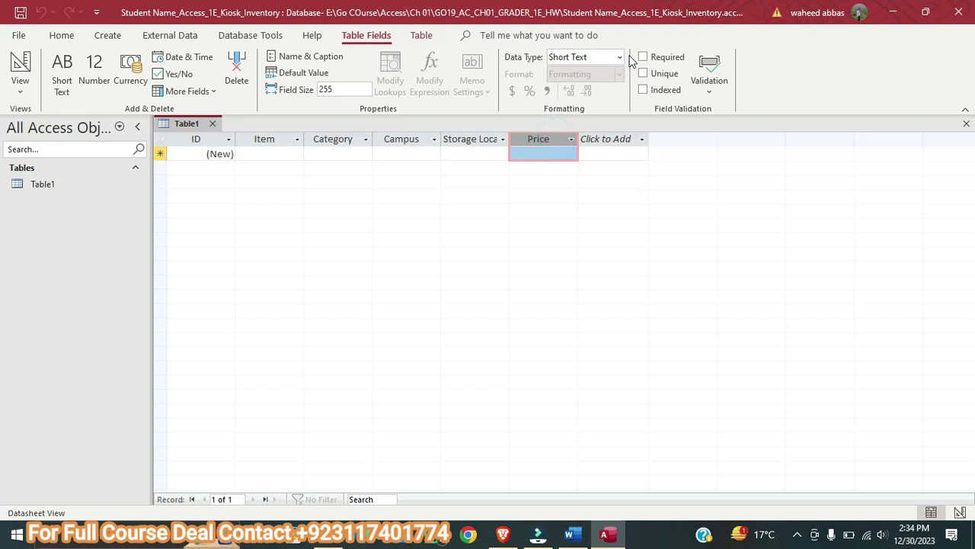
left_click(620, 58)
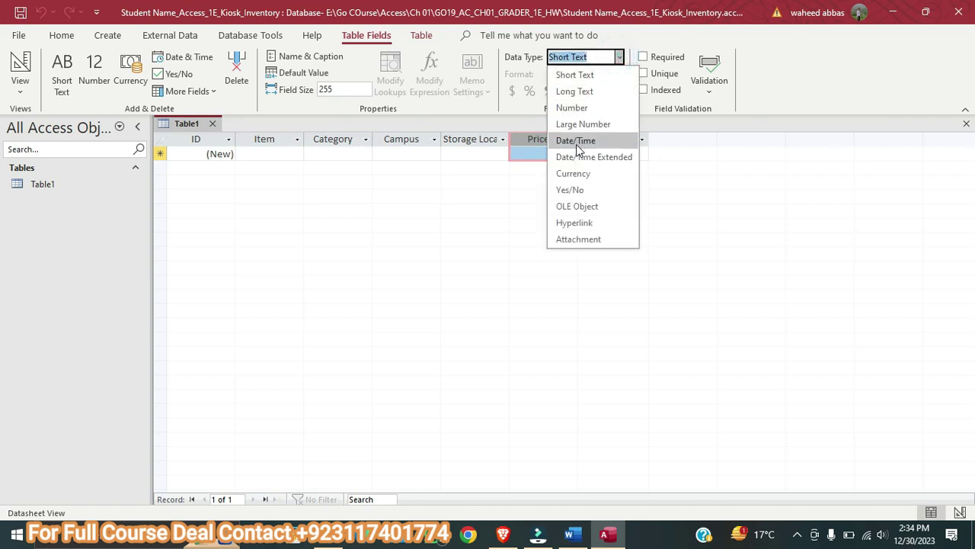
left_click(575, 174)
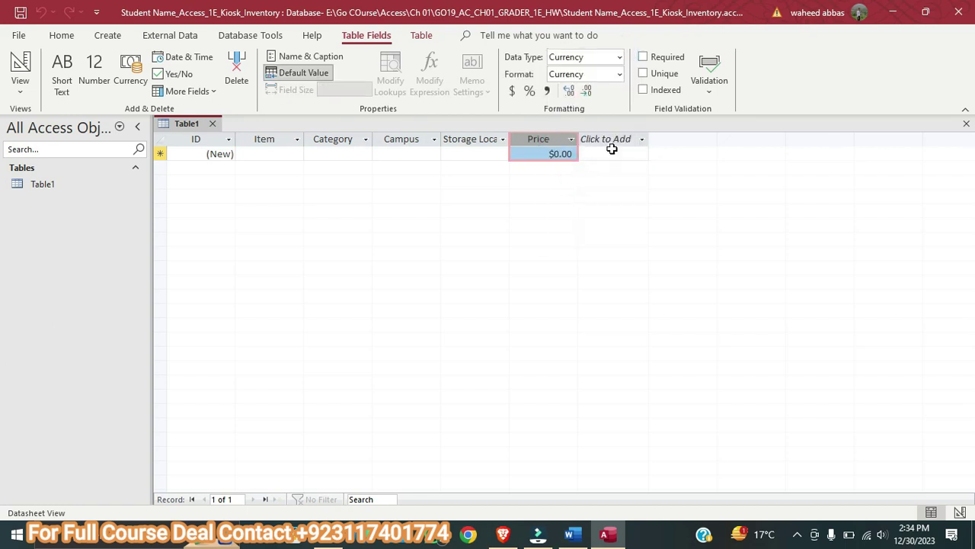
- Add a Number field named Quantity in Stock after Price
left_click(577, 538)
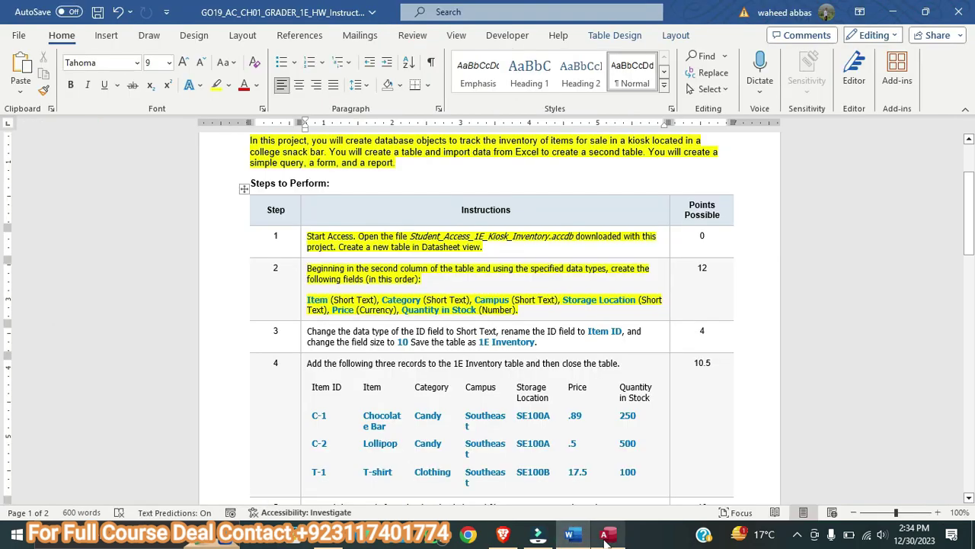
left_click(590, 512)
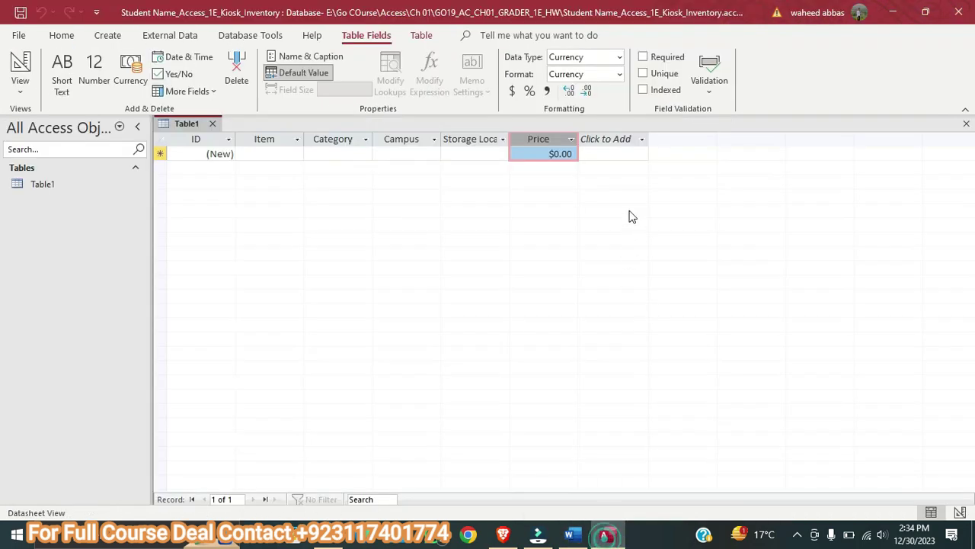
left_click(644, 145)
left_click(633, 176)
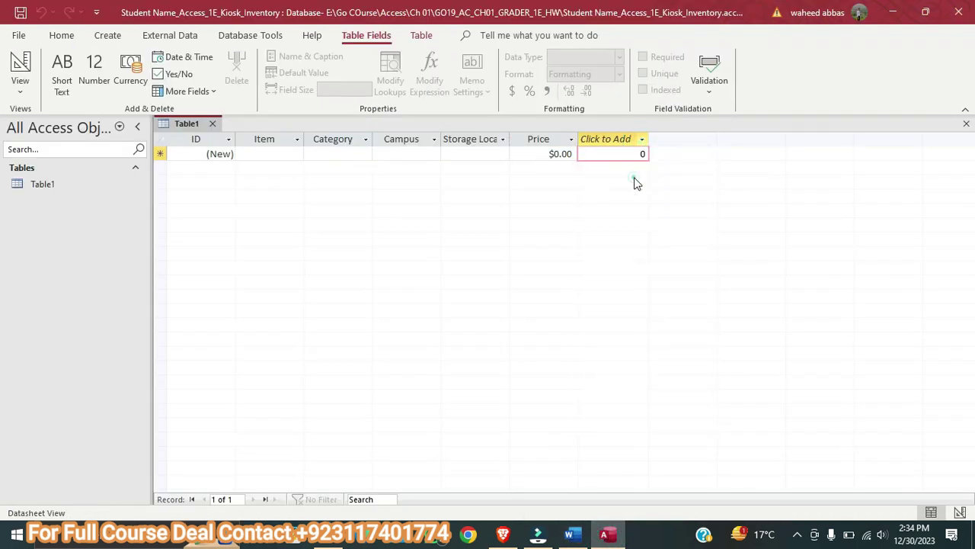
type("Quantity")
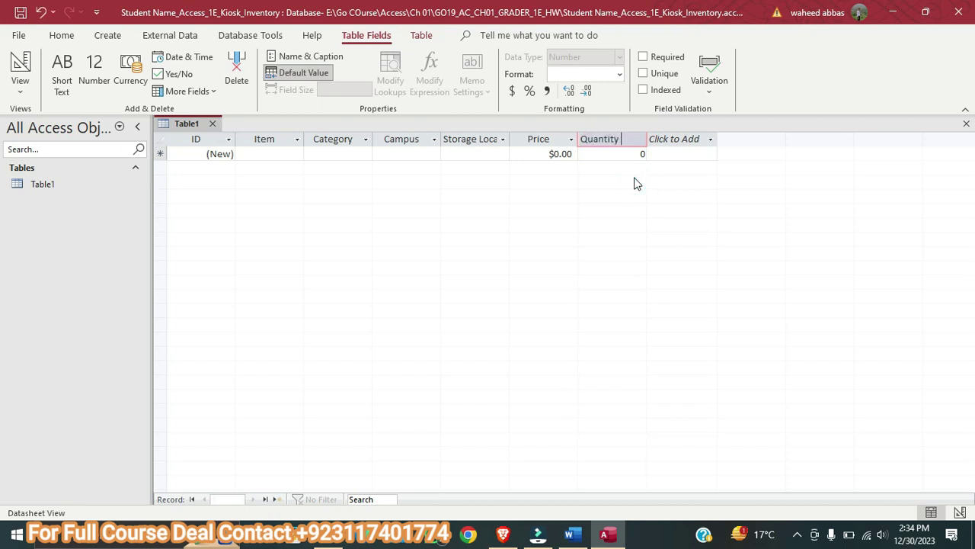
type(" in Stock")
left_click(635, 189)
left_click(583, 340)
left_click(664, 153)
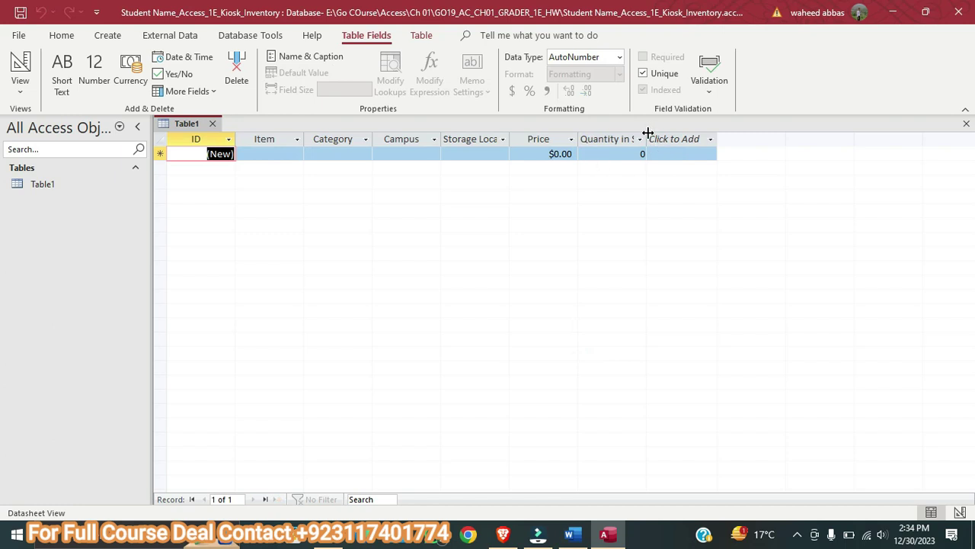
- Auto-fit the Quantity in Stock and Storage Location columns to show their full names
double_click(646, 138)
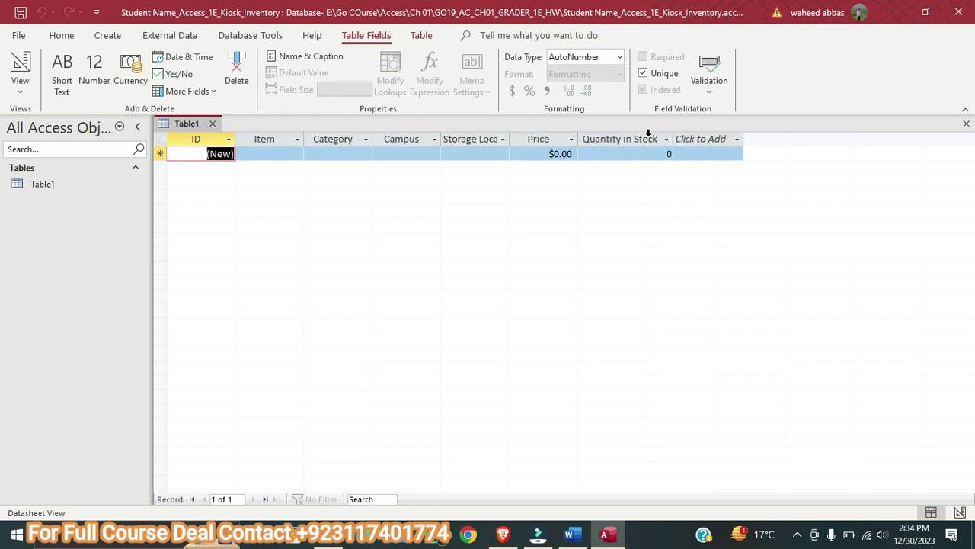
double_click(509, 138)
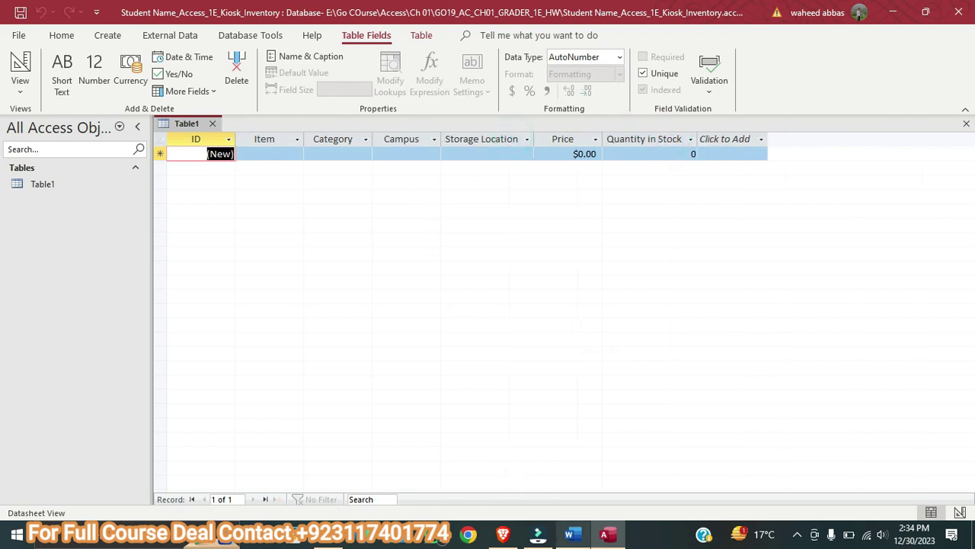
left_click(577, 541)
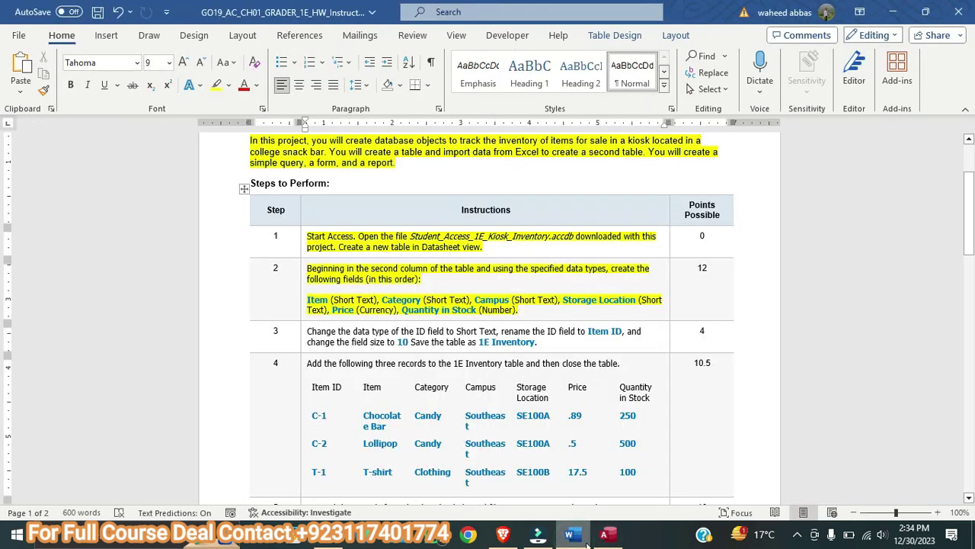
left_click(600, 539)
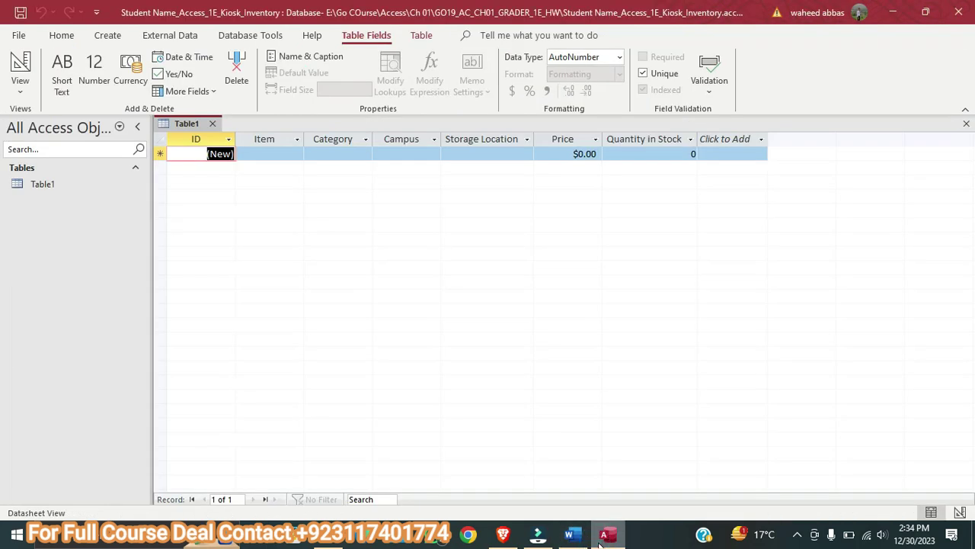
left_click(585, 539)
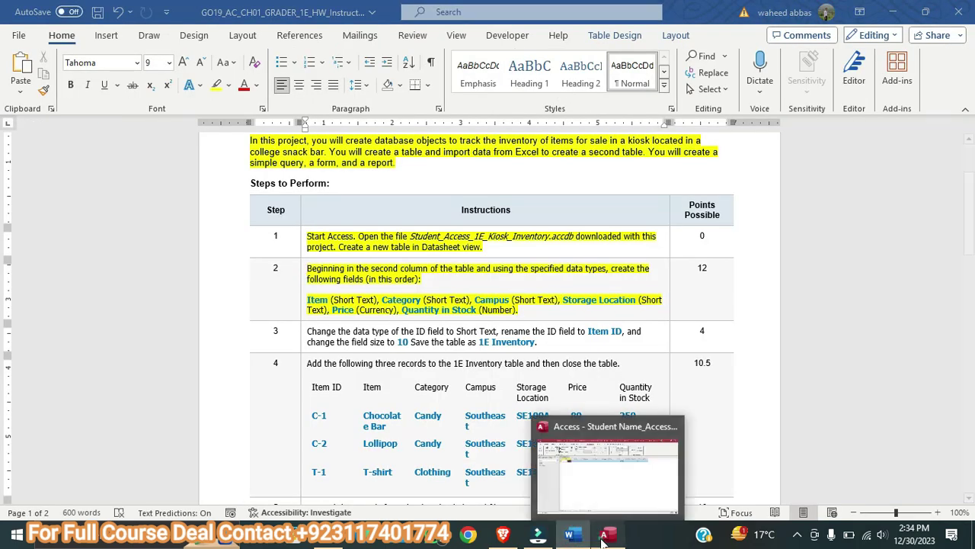
left_click(603, 538)
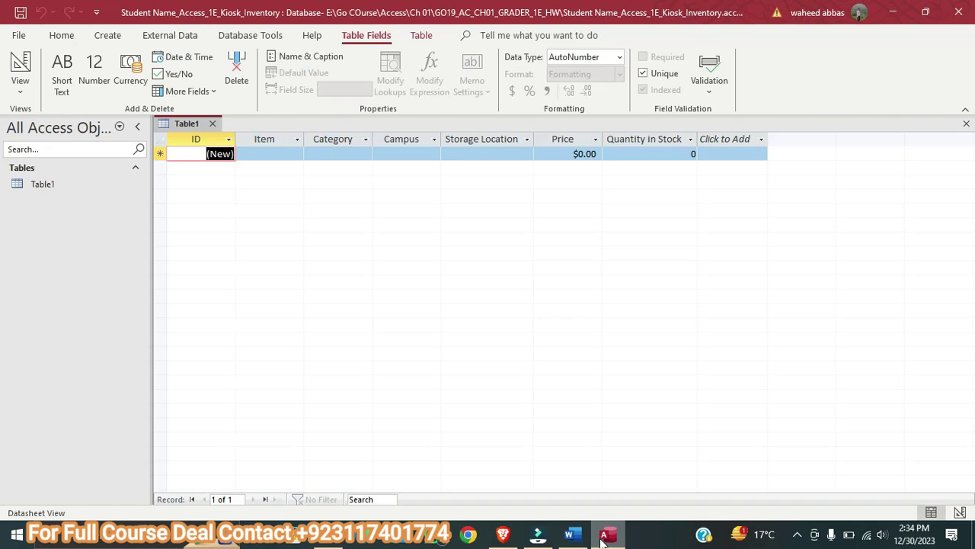
- Highlight step 3's instruction about the ID field and saving as 1E Inventory yellow
left_click(573, 540)
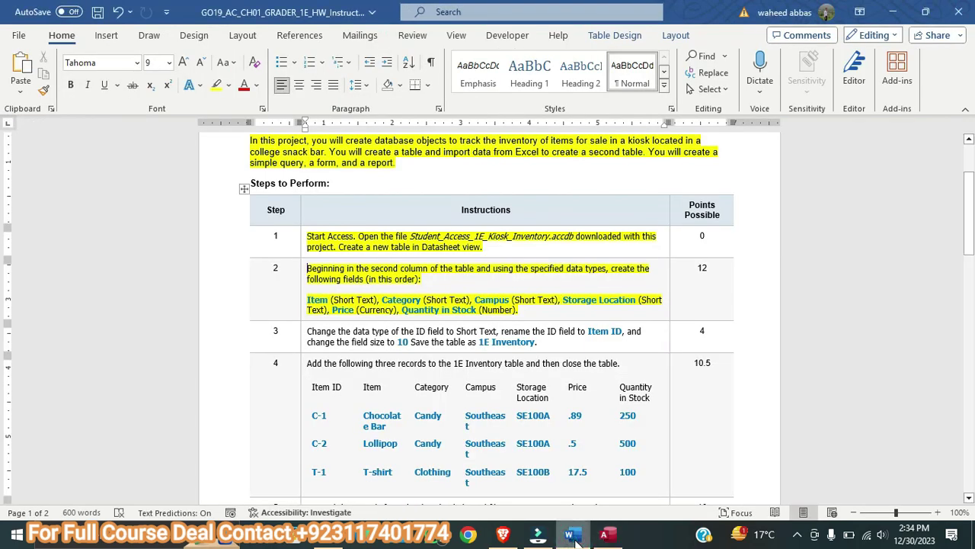
triple_click(556, 342)
left_click_drag(556, 343, 309, 329)
left_click(217, 85)
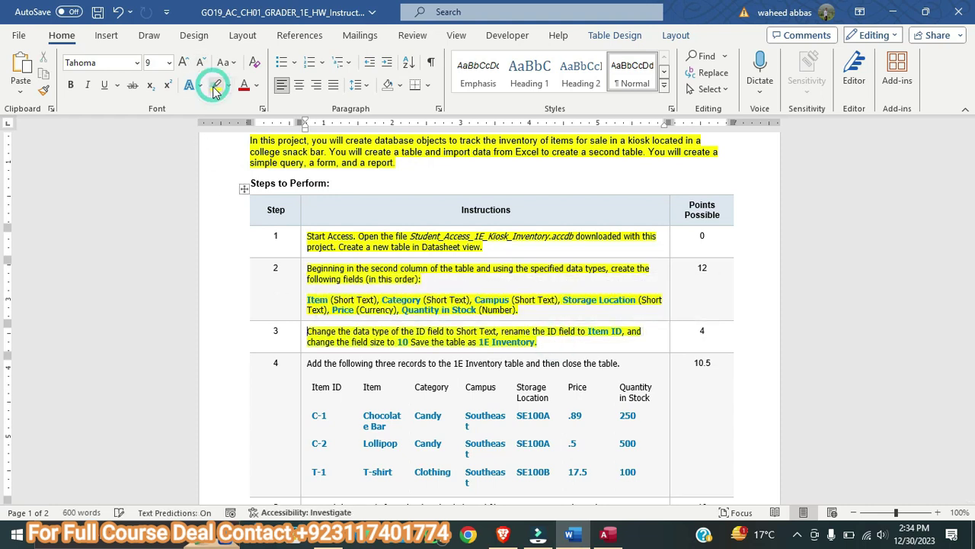
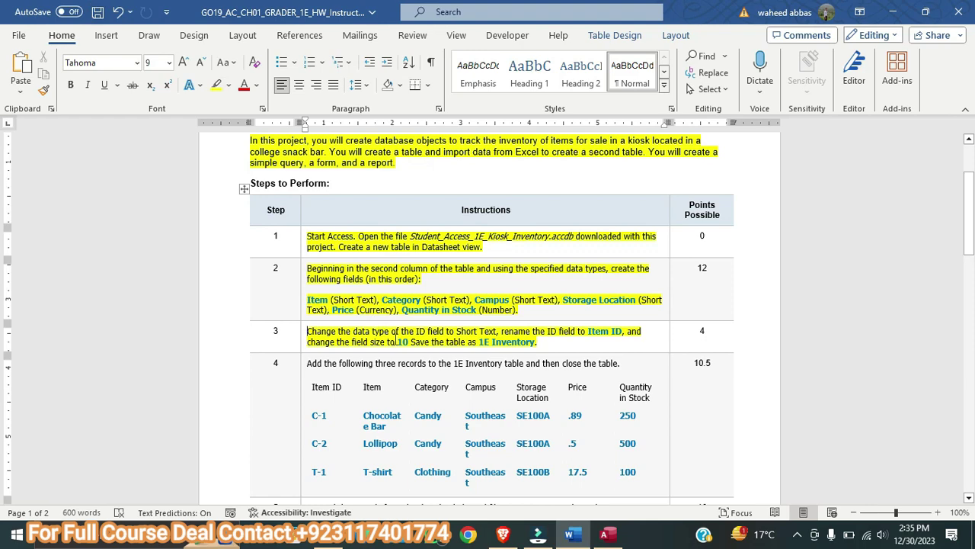
- Change Table1's ID field data type to Short Text
left_click(604, 533)
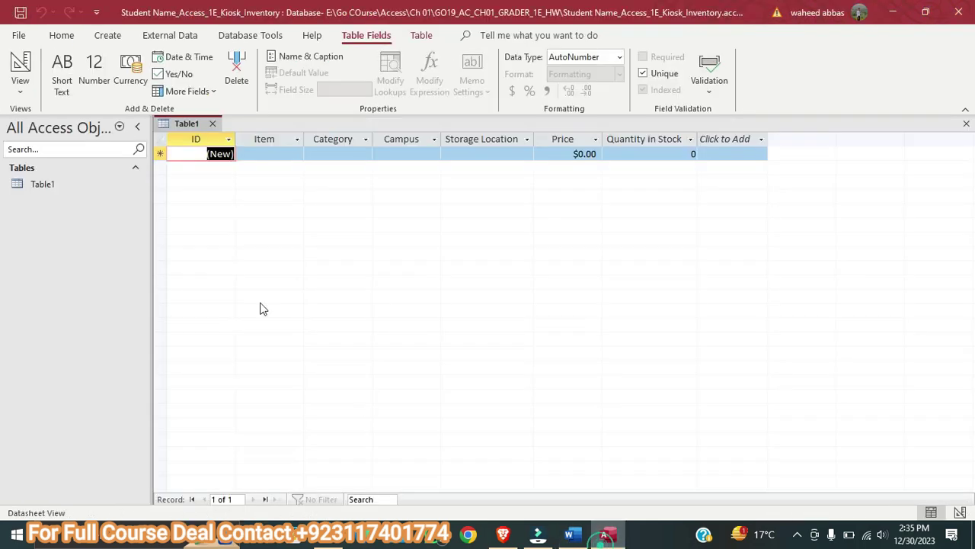
left_click(205, 139)
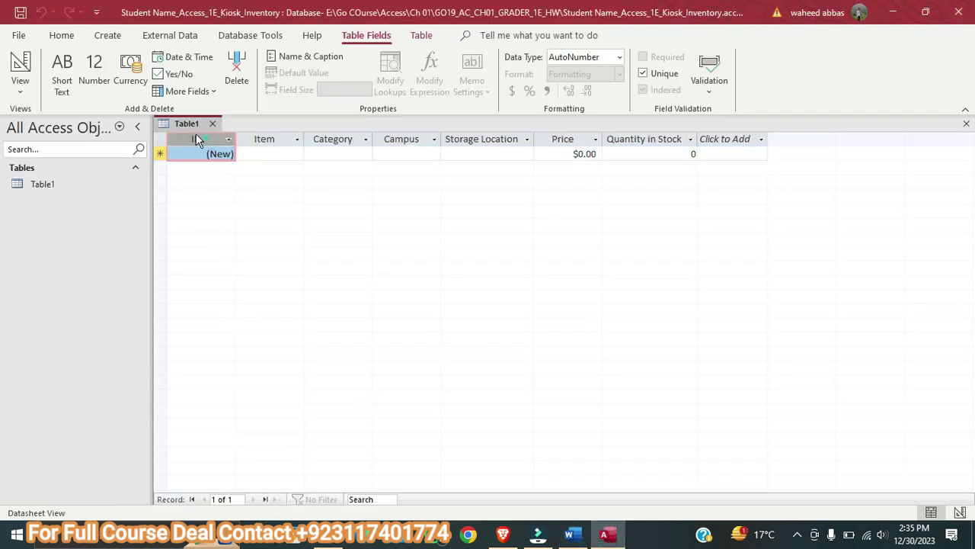
left_click(58, 40)
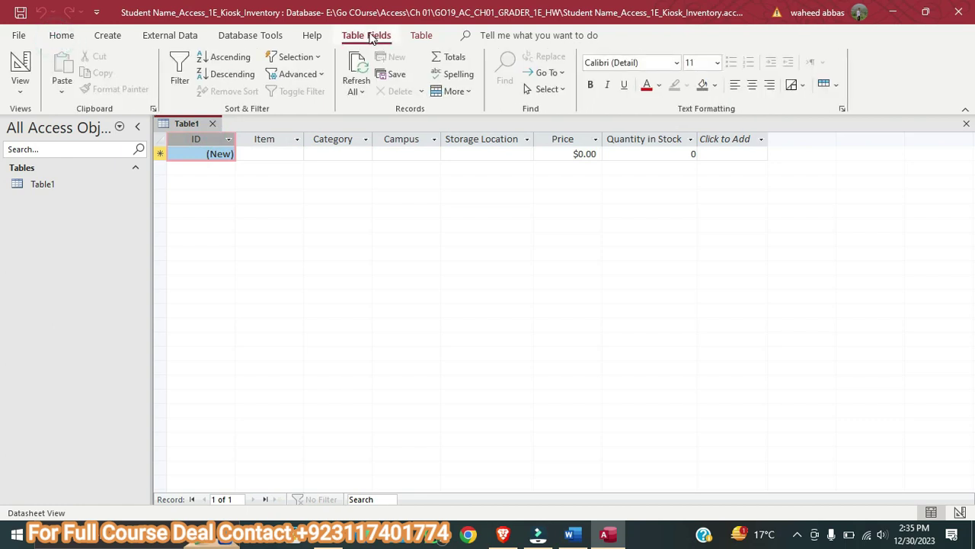
left_click(372, 38)
left_click(620, 58)
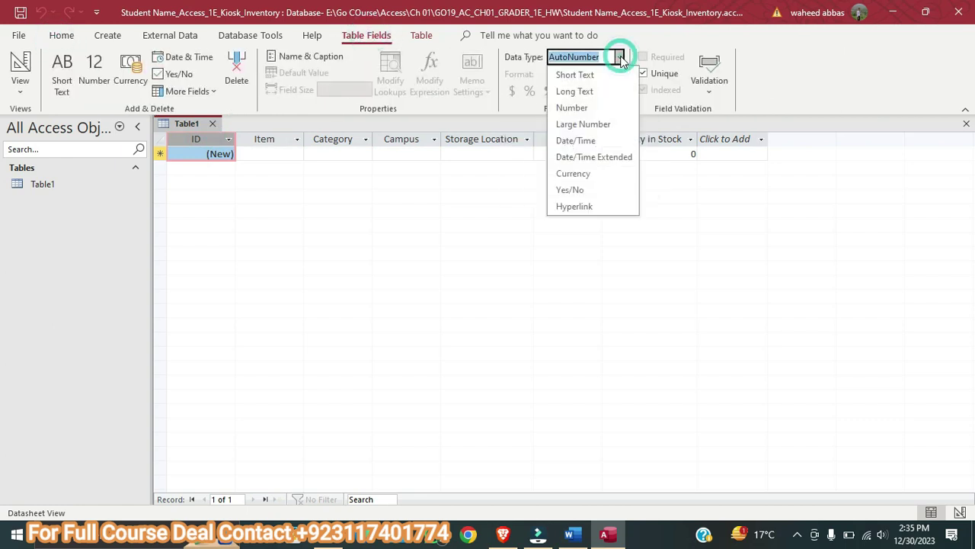
left_click(612, 73)
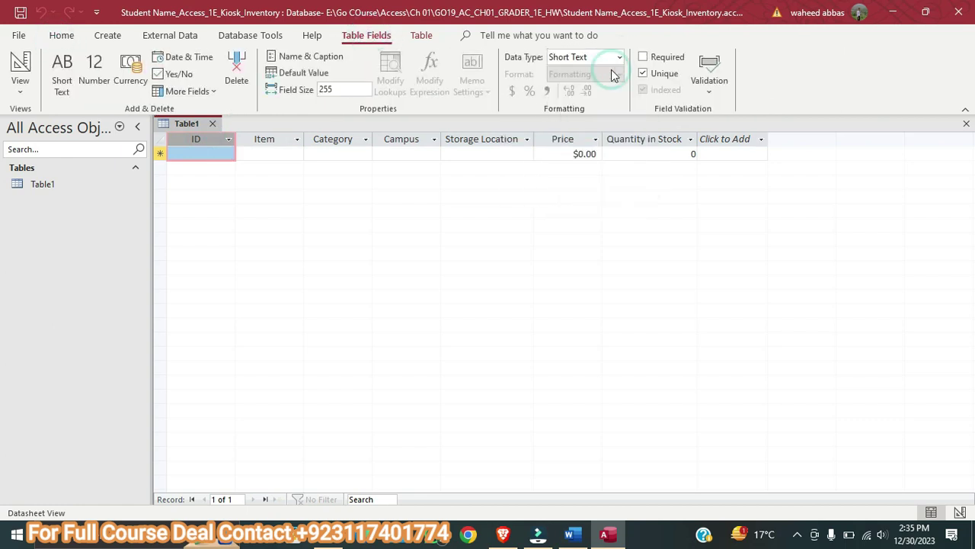
- Rename the field to Item ID and give it a field size of 10
left_click(307, 61)
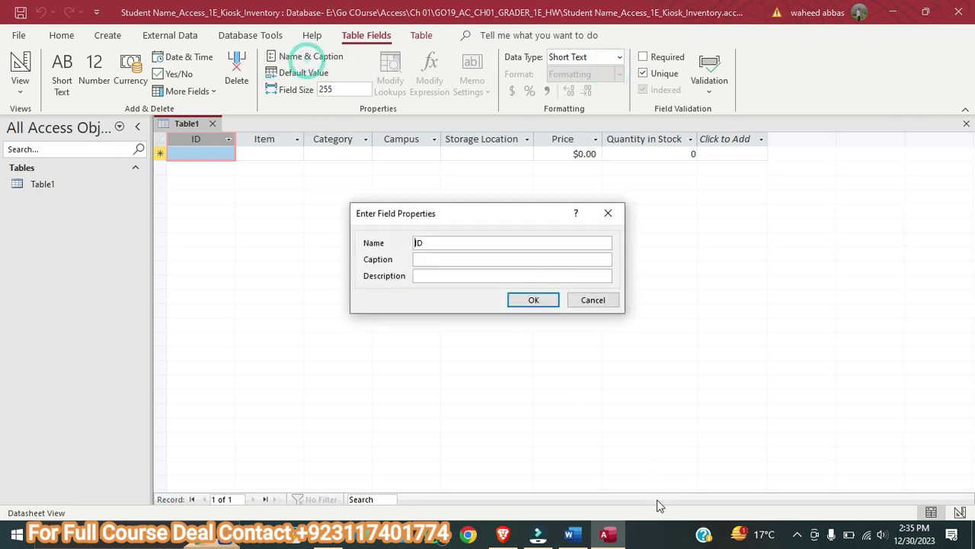
left_click(570, 534)
left_click(606, 534)
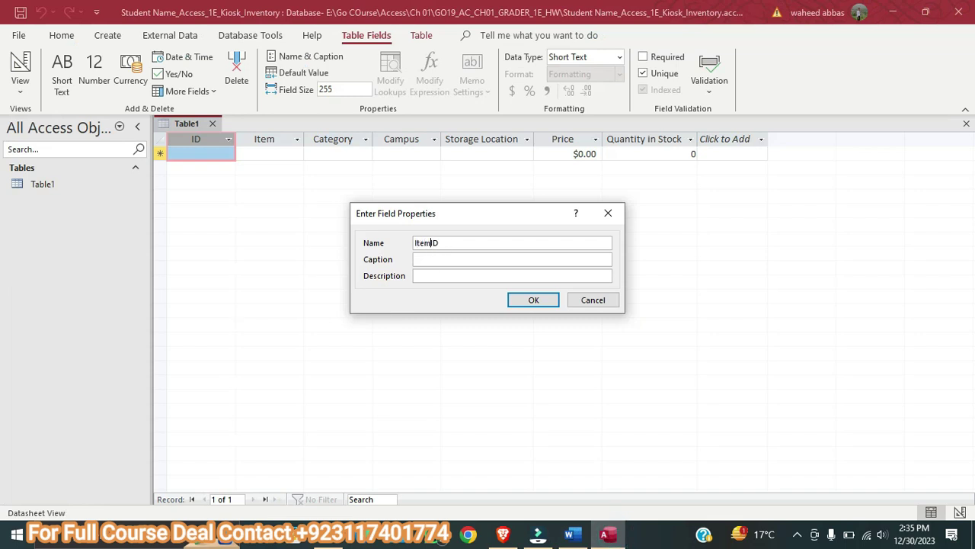
left_click(526, 299)
left_click(569, 534)
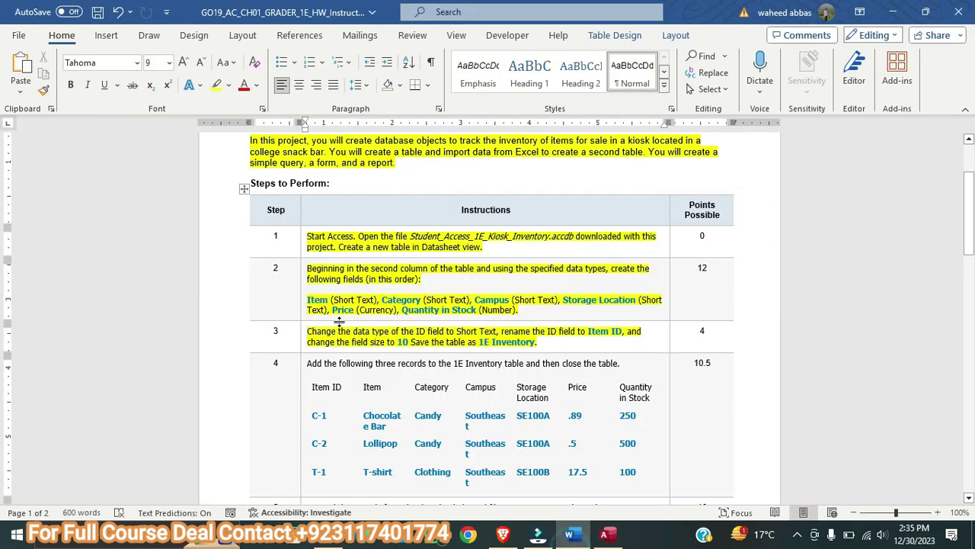
left_click(605, 534)
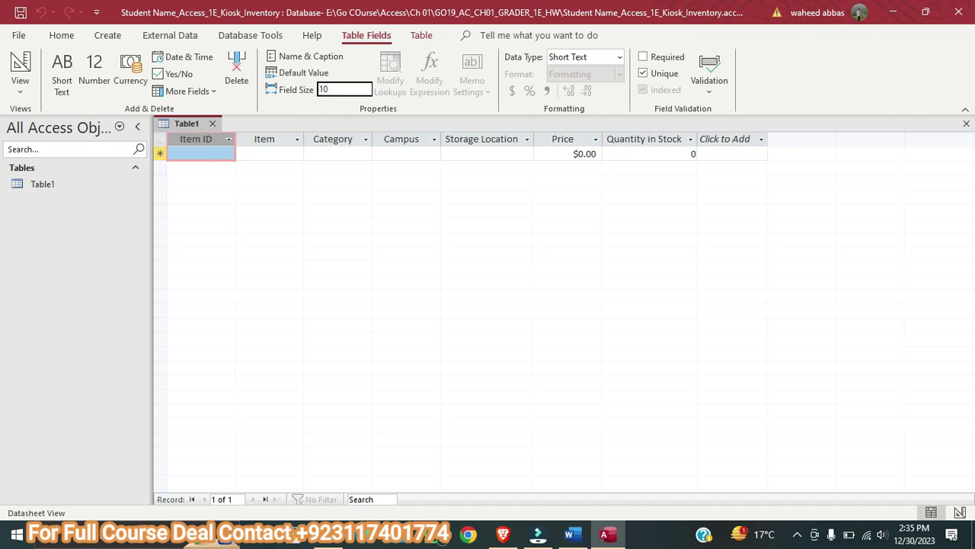
left_click(570, 534)
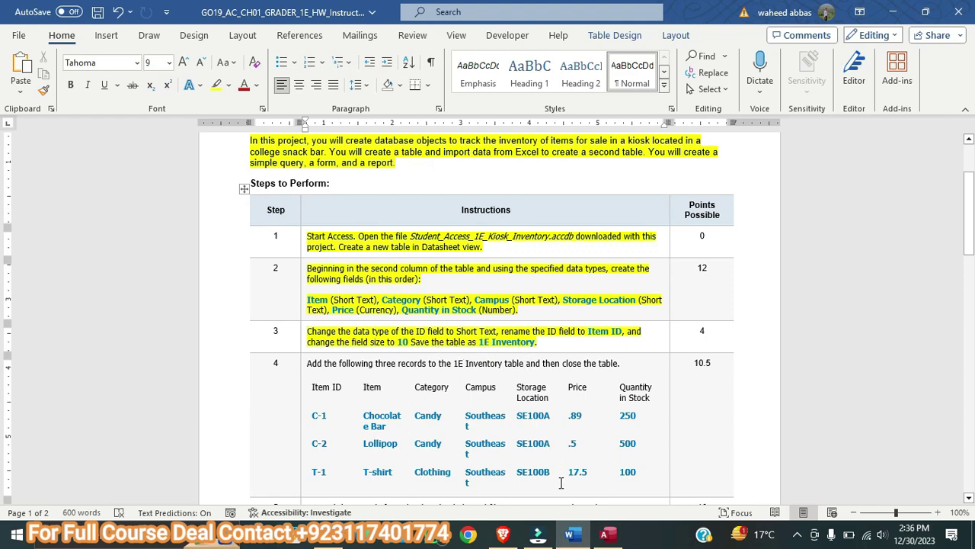
left_click(577, 488)
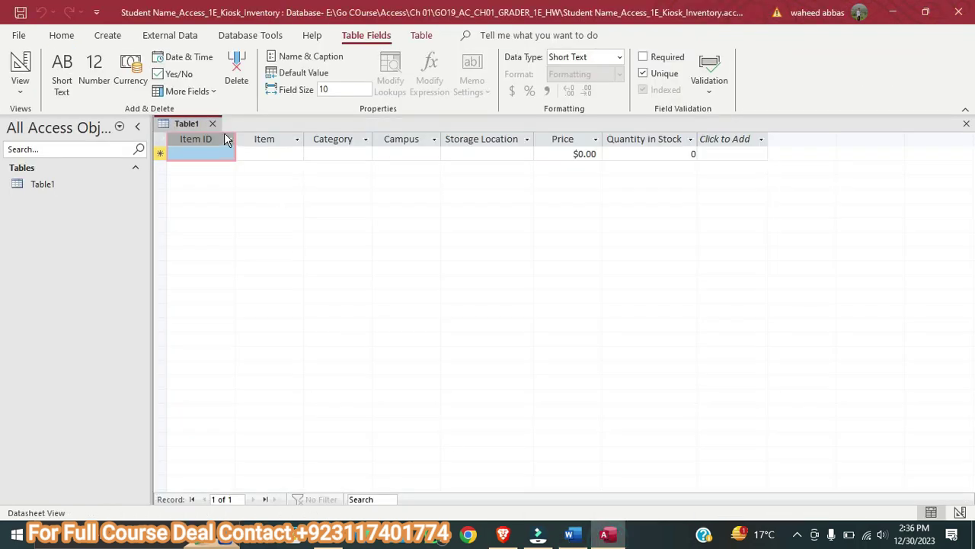
- Save Table1 as '1E Inventory', pasting the name copied from the Word instructions
right_click(187, 128)
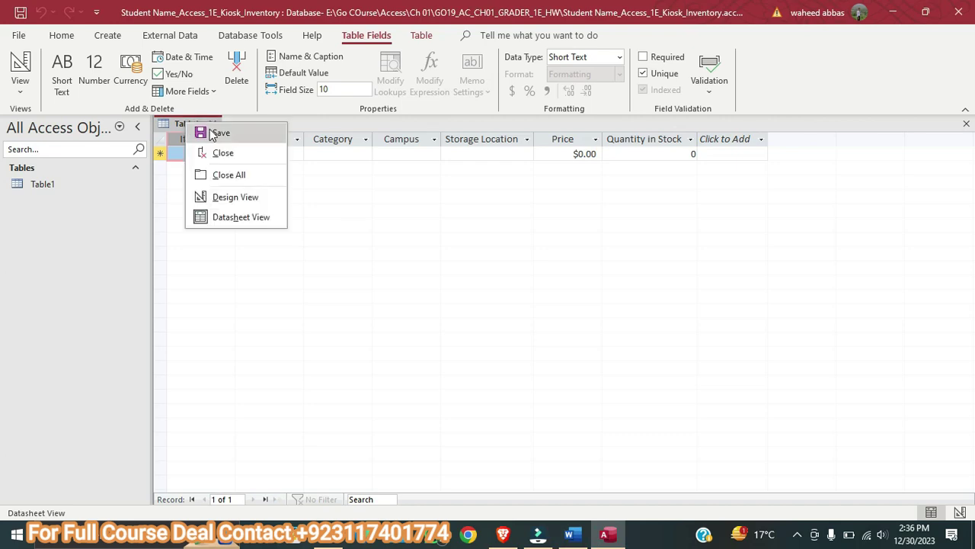
left_click(208, 133)
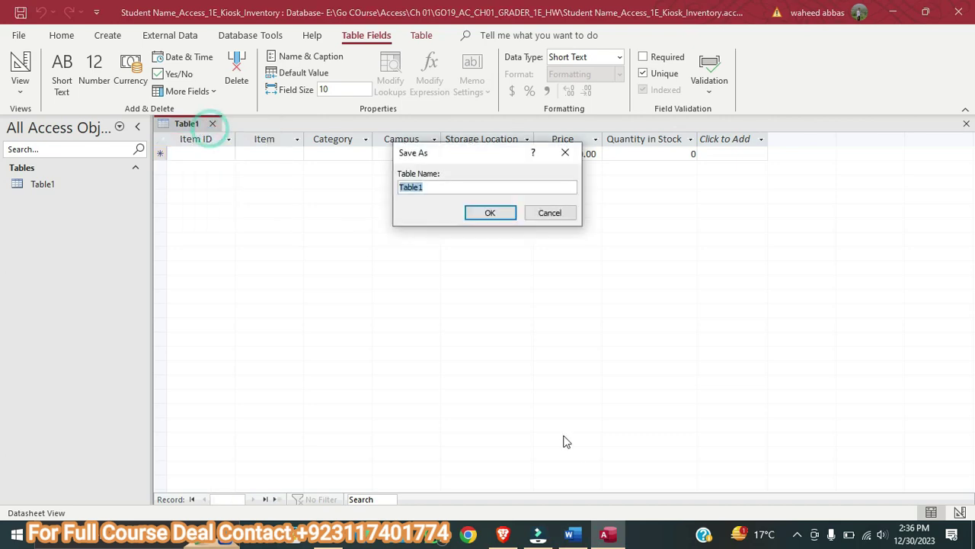
left_click(570, 534)
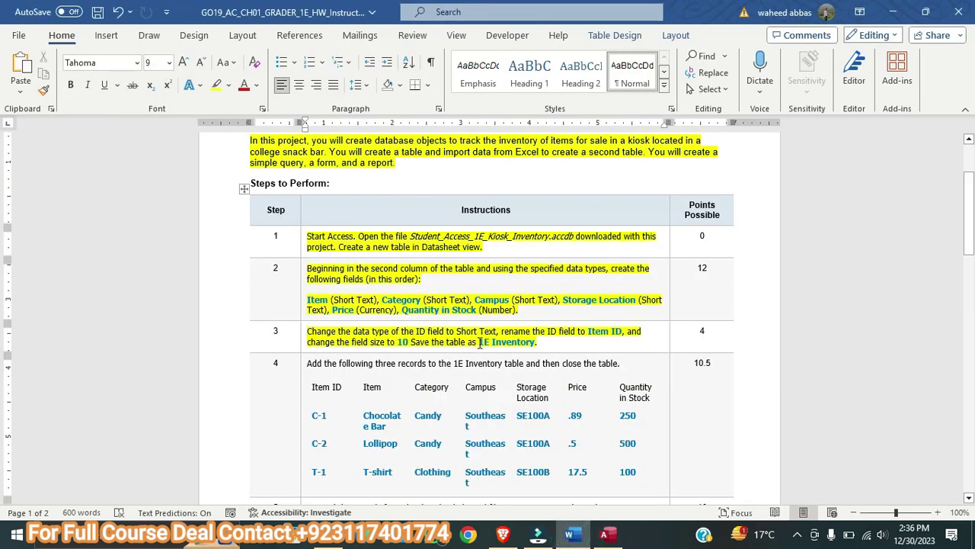
left_click_drag(479, 342, 535, 343)
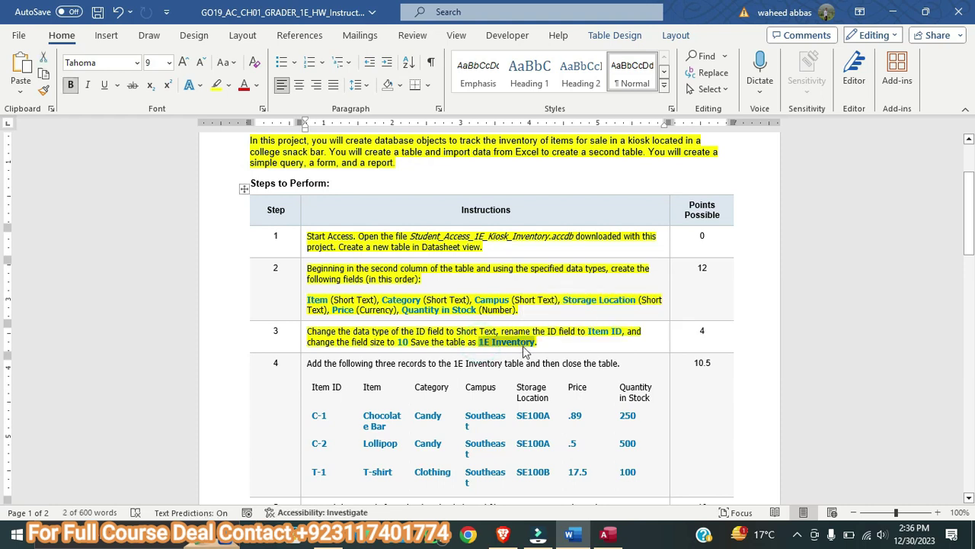
left_click(45, 76)
left_click(605, 533)
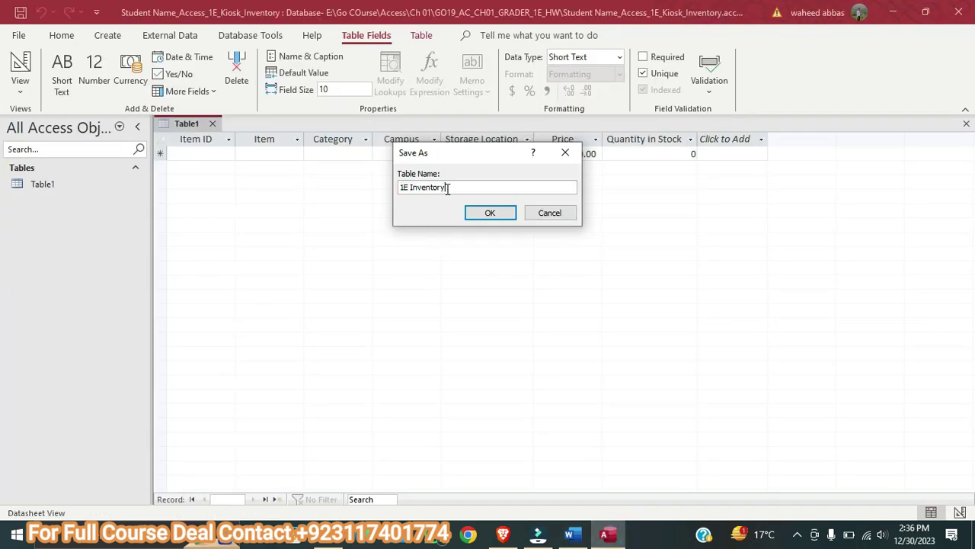
left_click(512, 217)
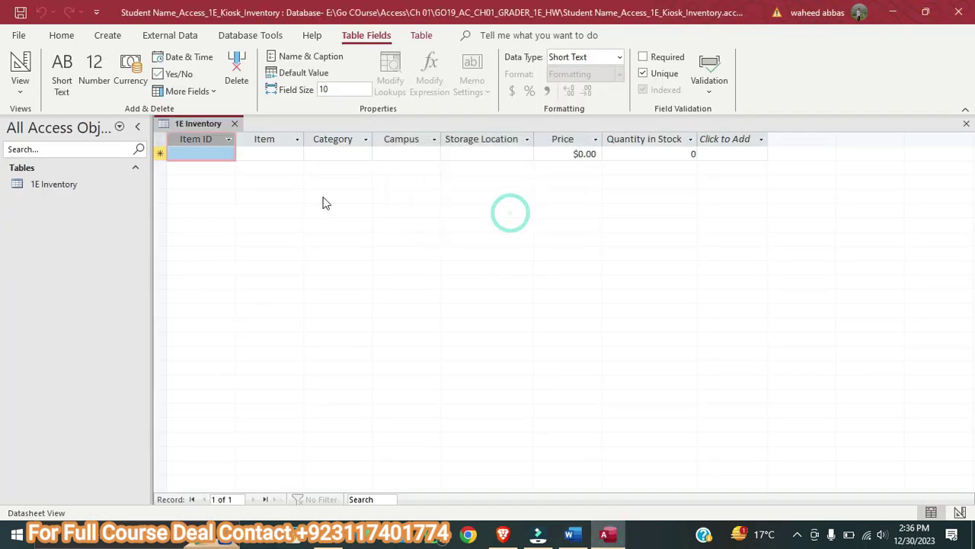
left_click(570, 533)
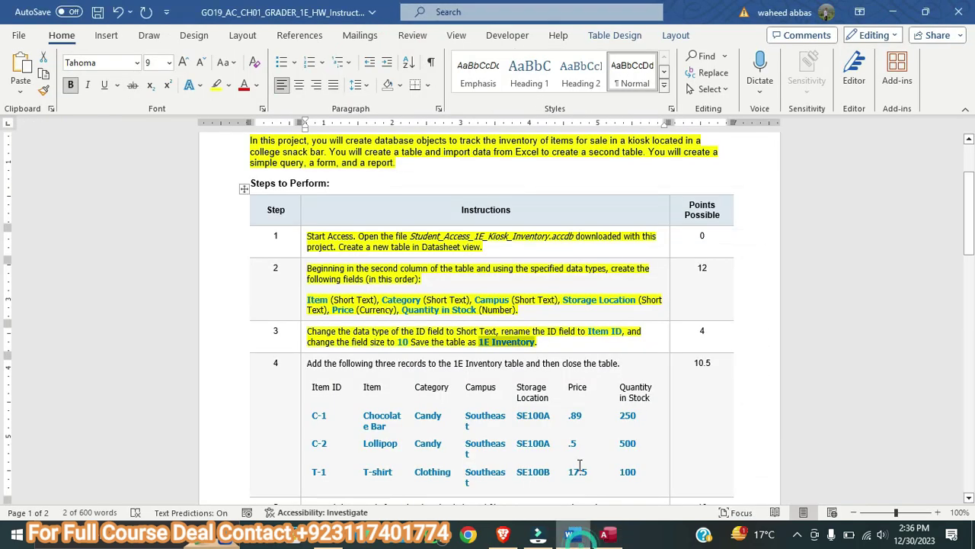
- Scroll the Word instructions down to bring step 4's three records into view
left_click_drag(969, 229, 959, 242)
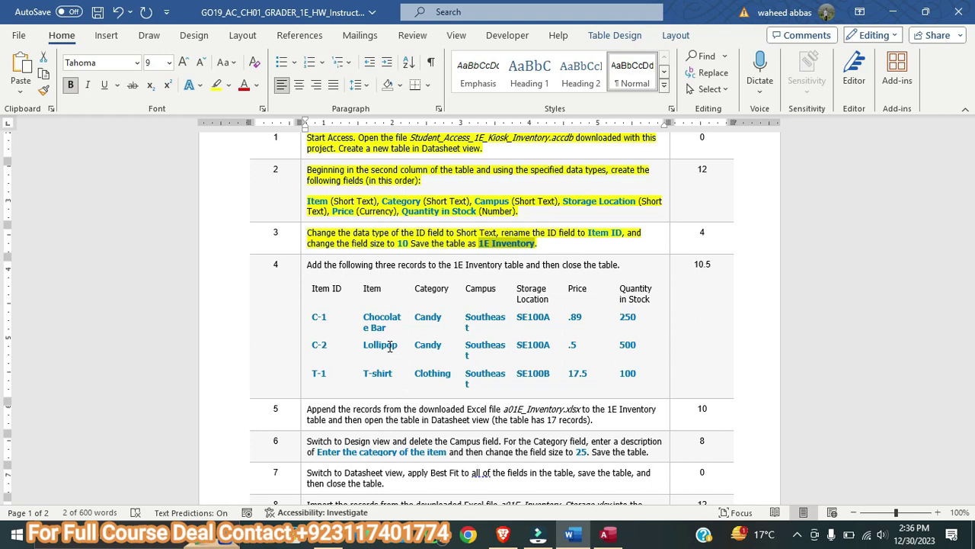
- Paste item ID C-1 from the instructions into the first record's Item ID
double_click(314, 318)
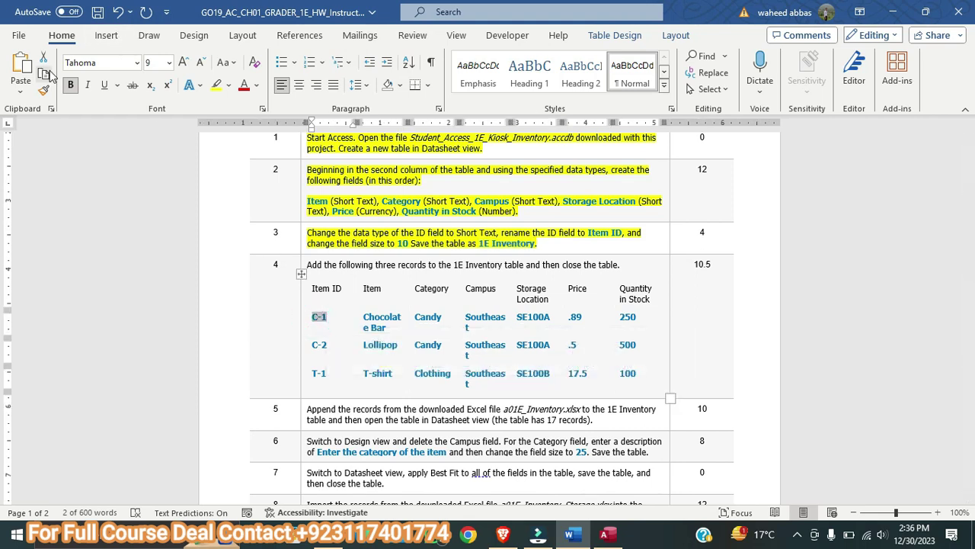
left_click(604, 533)
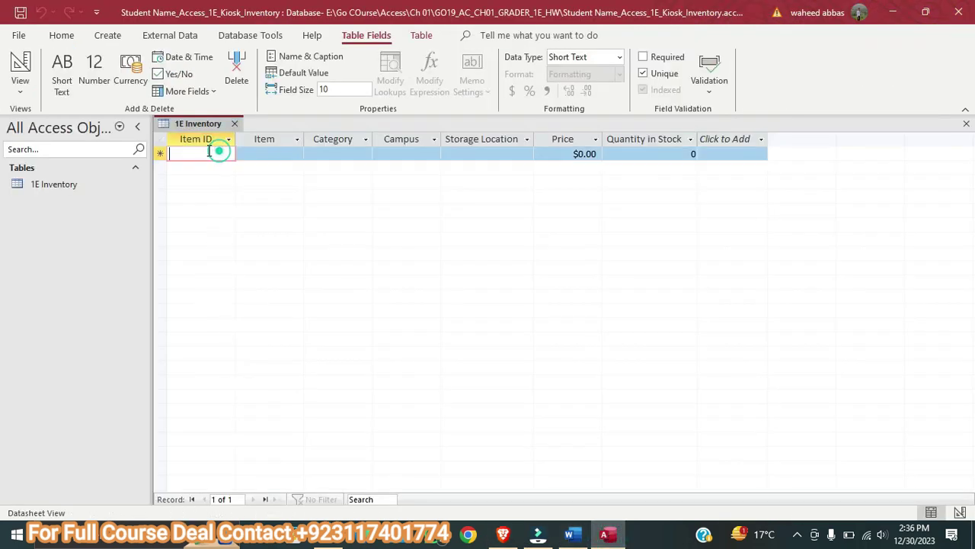
left_click(61, 36)
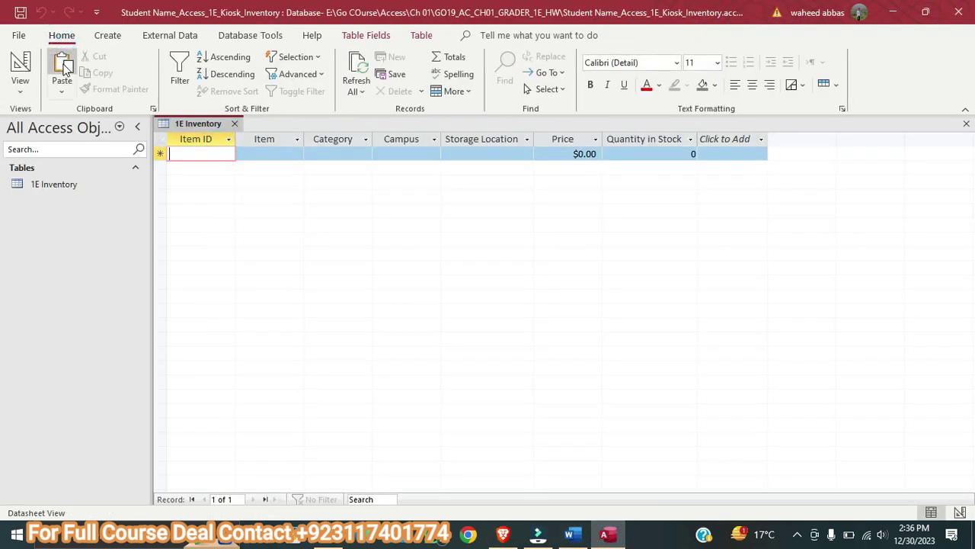
left_click(63, 68)
left_click(255, 158)
left_click(259, 152)
- Fill in Chocolate Bar as the Item and Candy as the Category for C-1
key("alt+Tab")
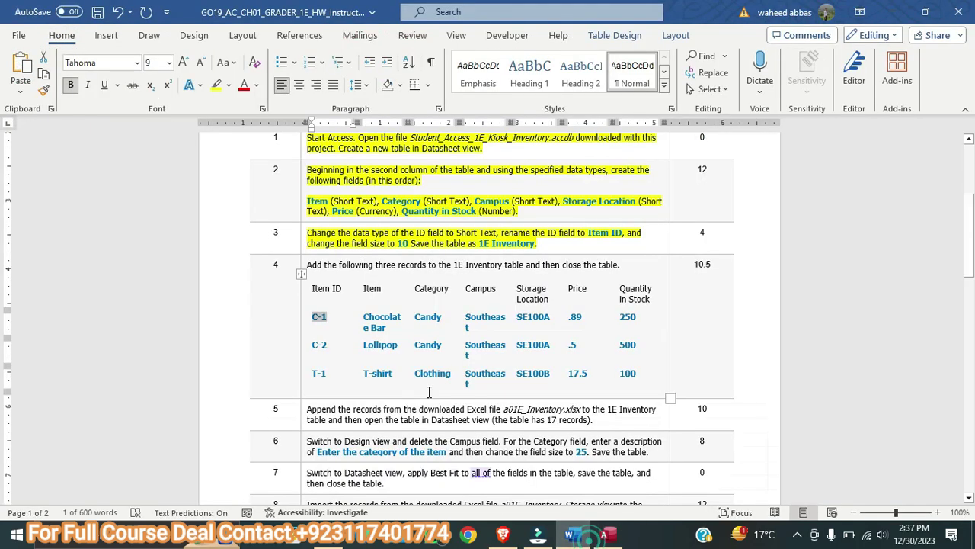
left_click_drag(364, 317, 387, 328)
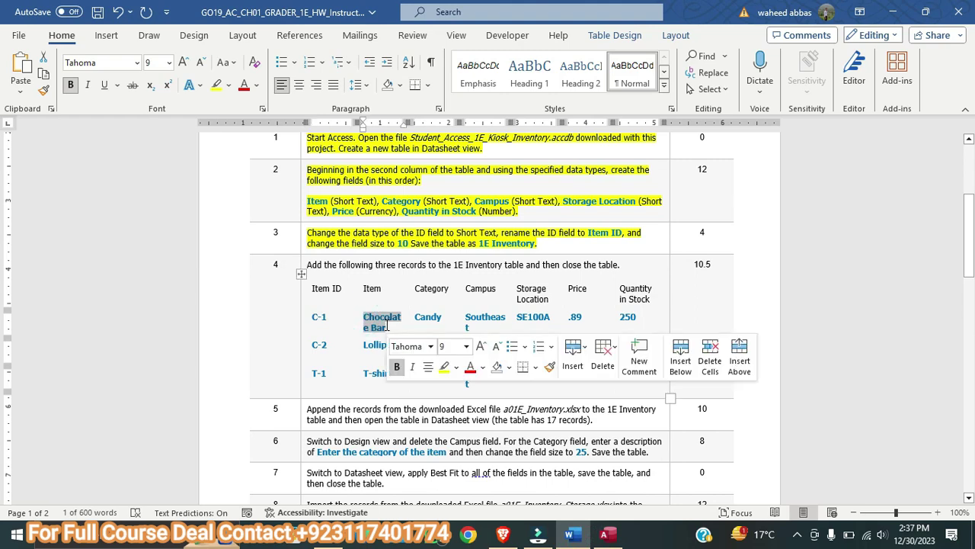
left_click(46, 73)
left_click(605, 533)
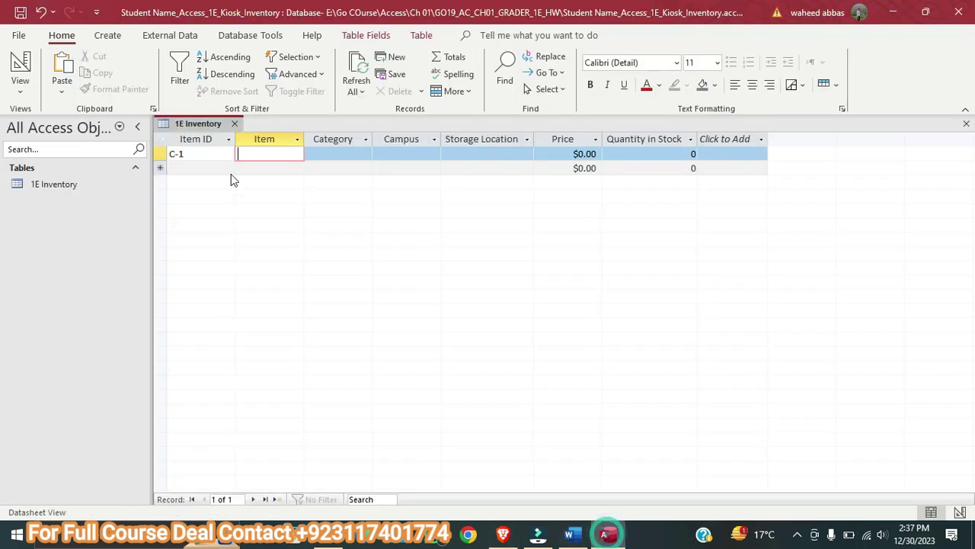
left_click(63, 70)
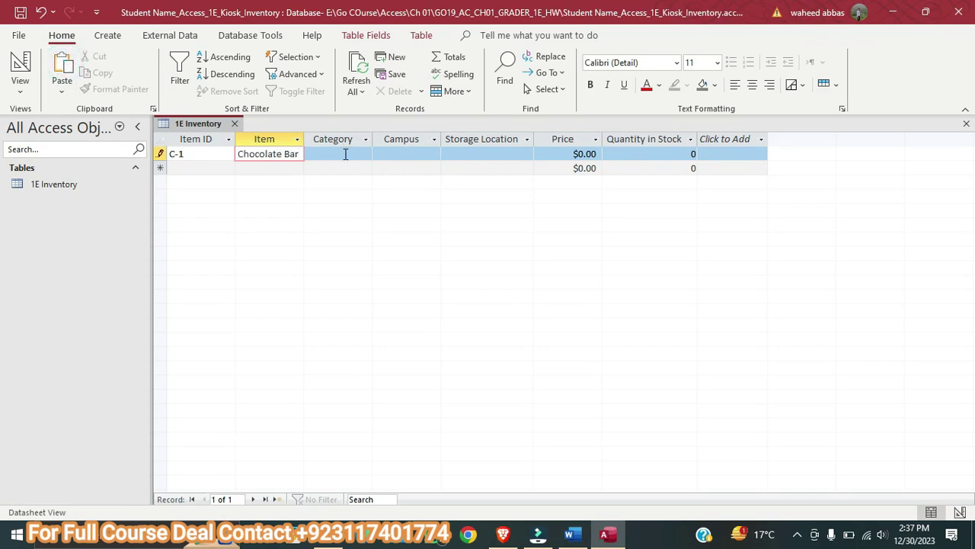
left_click(343, 154)
left_click(569, 534)
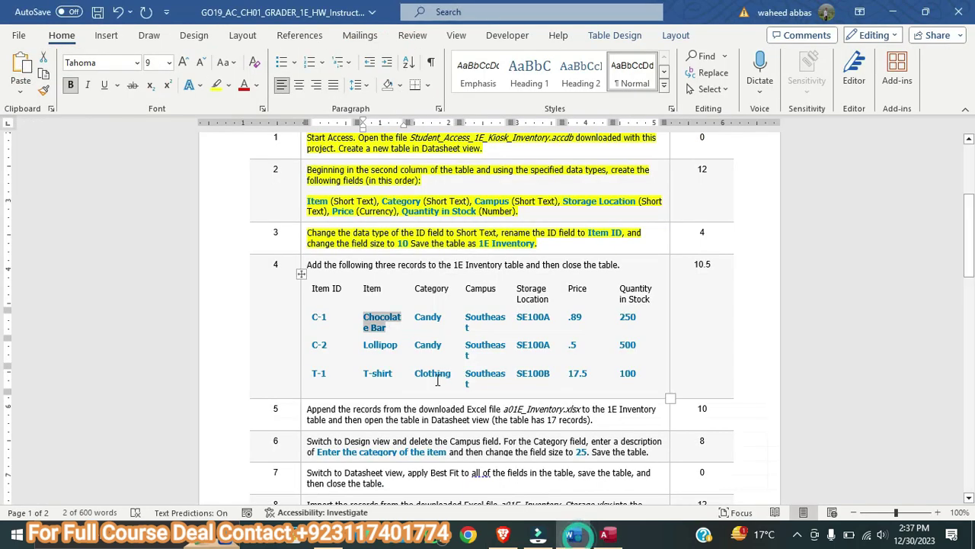
double_click(418, 317)
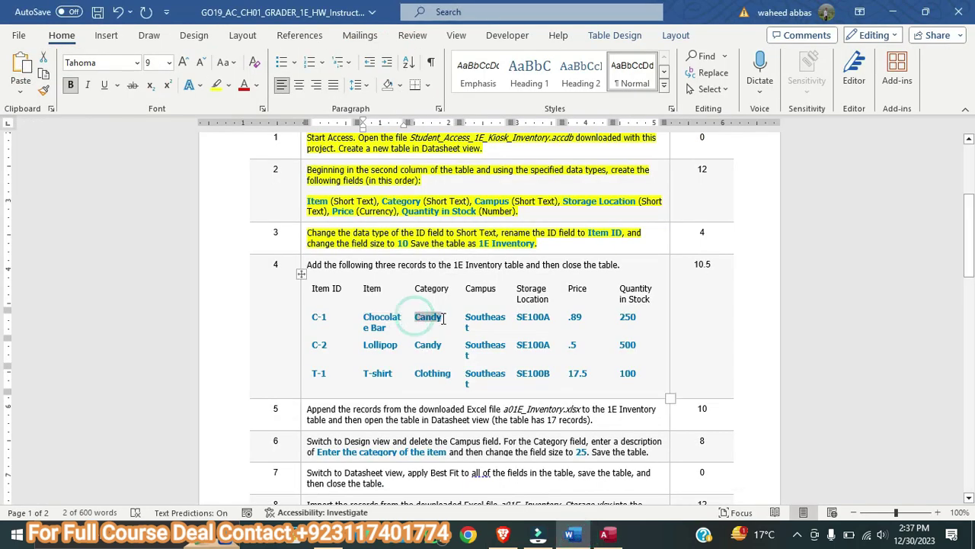
left_click(605, 534)
left_click(62, 67)
left_click(414, 154)
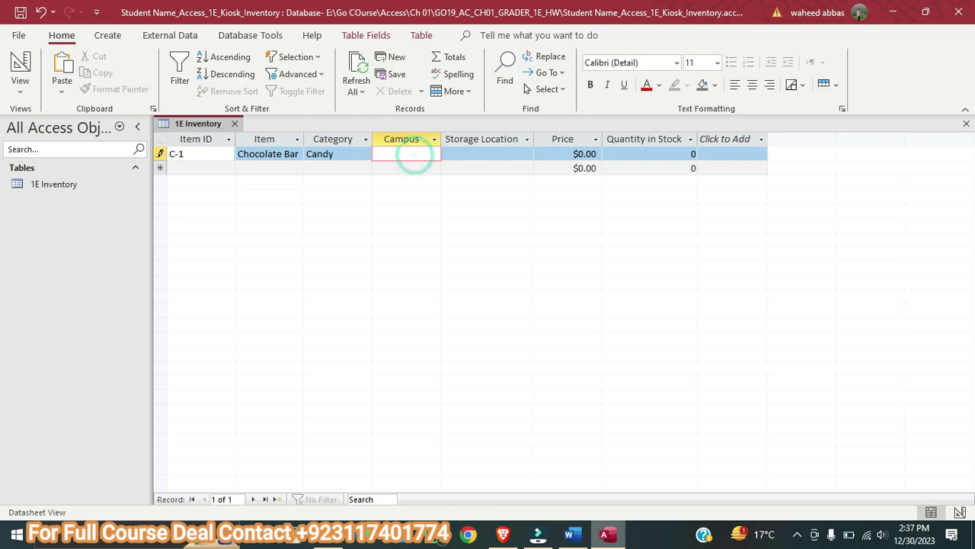
- Enter Southeast as Campus and SE100A as Storage Location for C-1
key("alt+Tab")
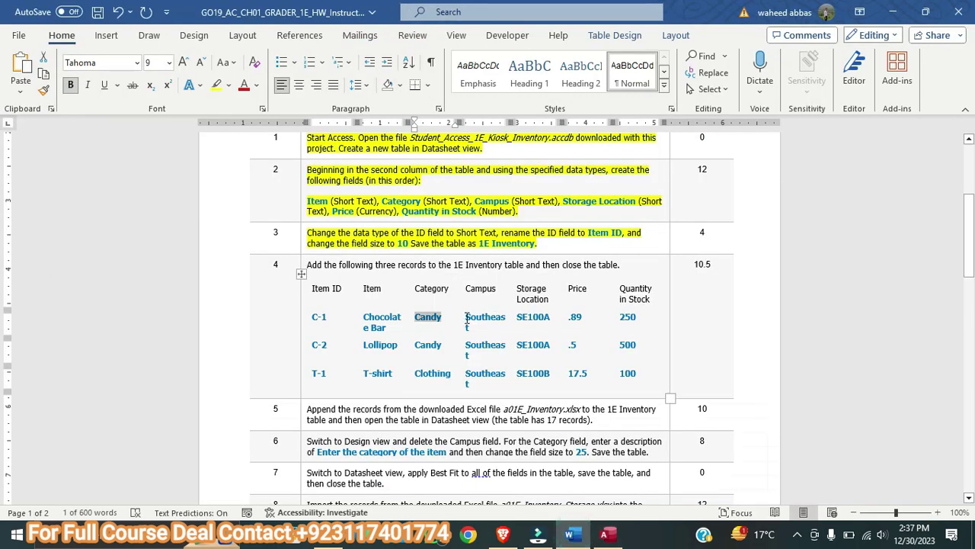
double_click(485, 317)
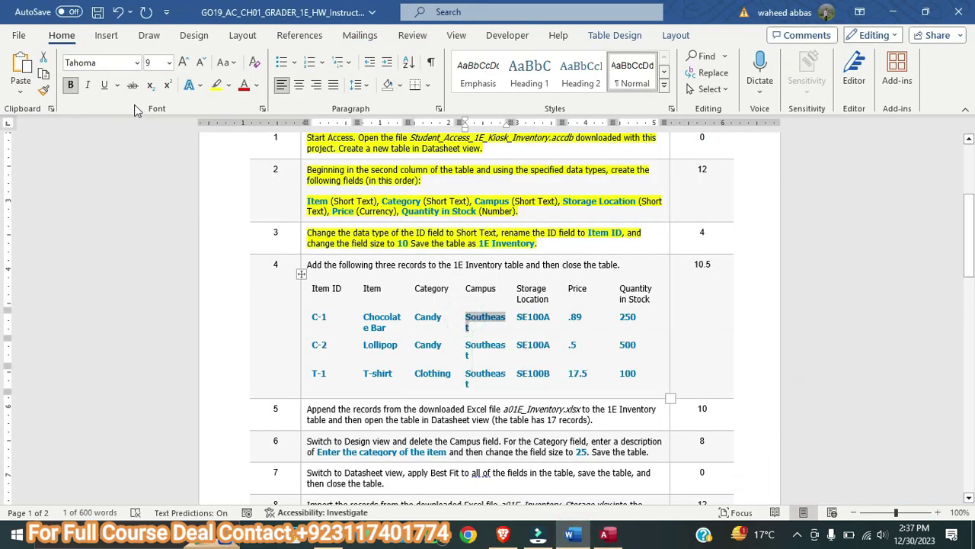
left_click(42, 74)
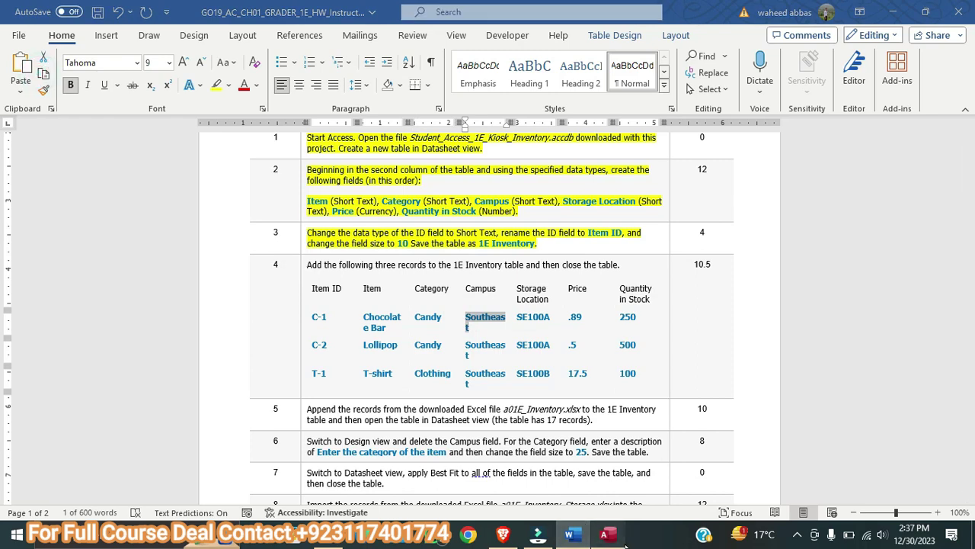
key("alt+Tab")
left_click(55, 72)
left_click(479, 155)
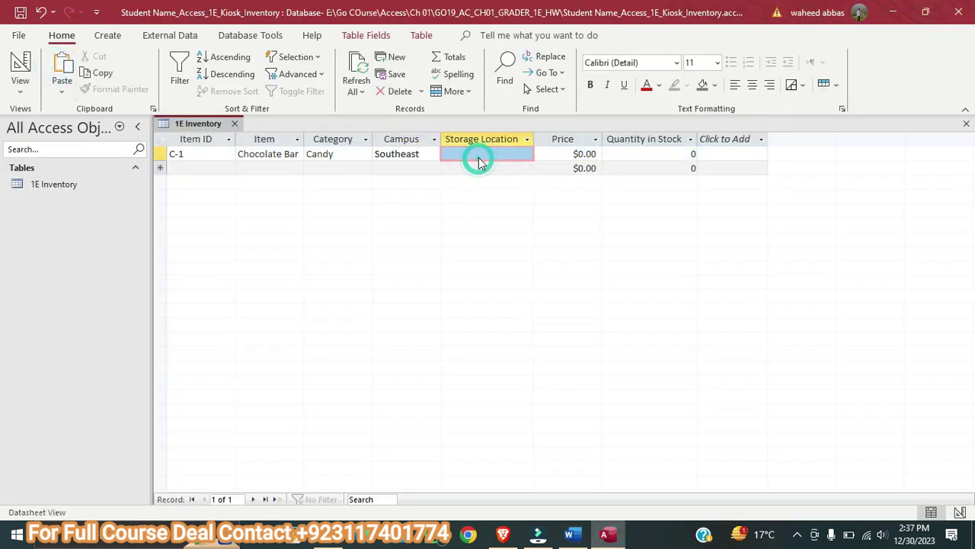
key("alt+Tab")
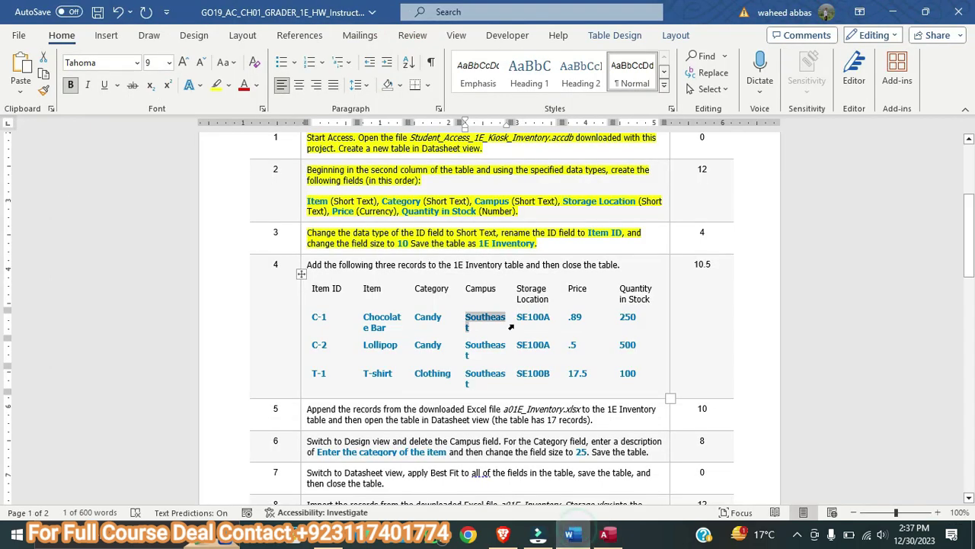
left_click_drag(518, 317, 548, 323)
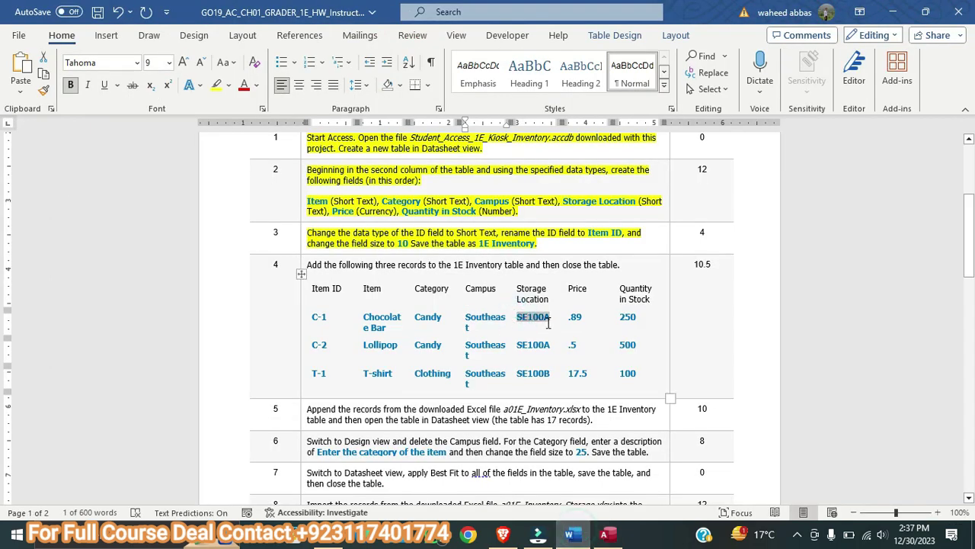
left_click(43, 73)
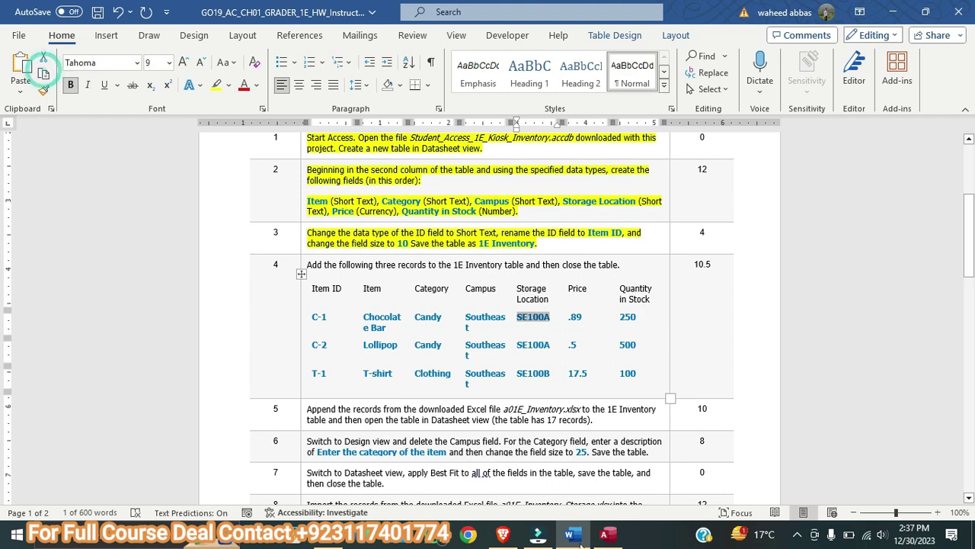
key("alt+Tab")
left_click(64, 71)
- Replace C-1's default $0.00 price with .89 and copy its quantity 250
left_click_drag(563, 153, 606, 155)
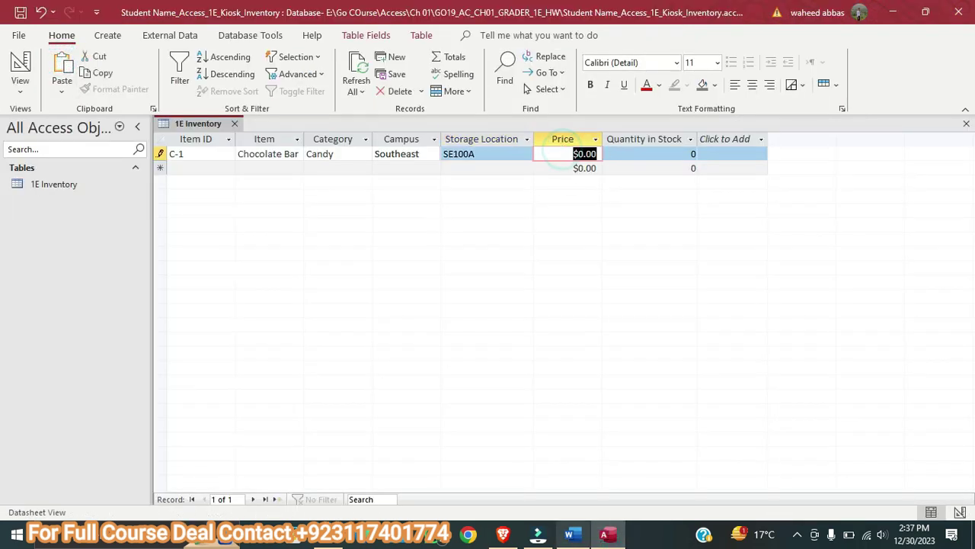
key("alt+Tab")
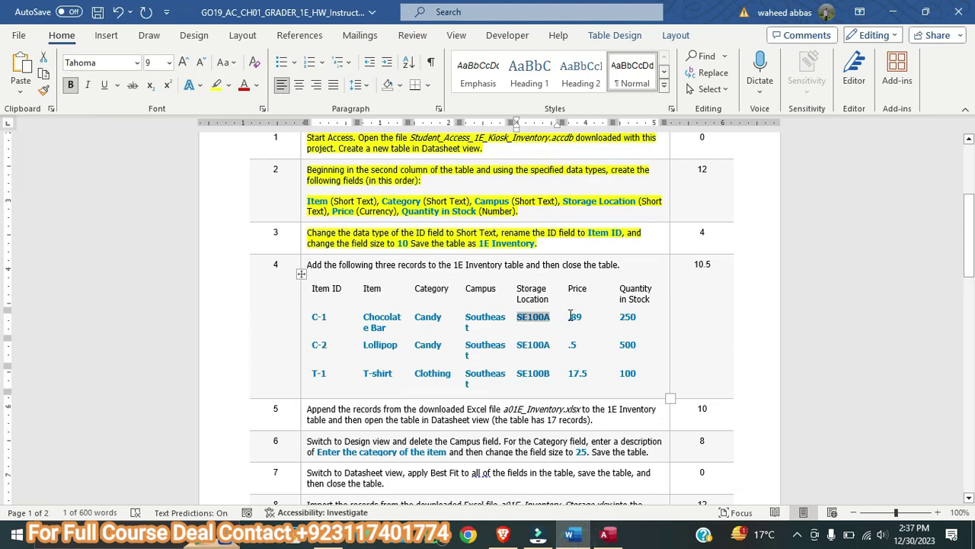
left_click_drag(568, 317, 583, 318)
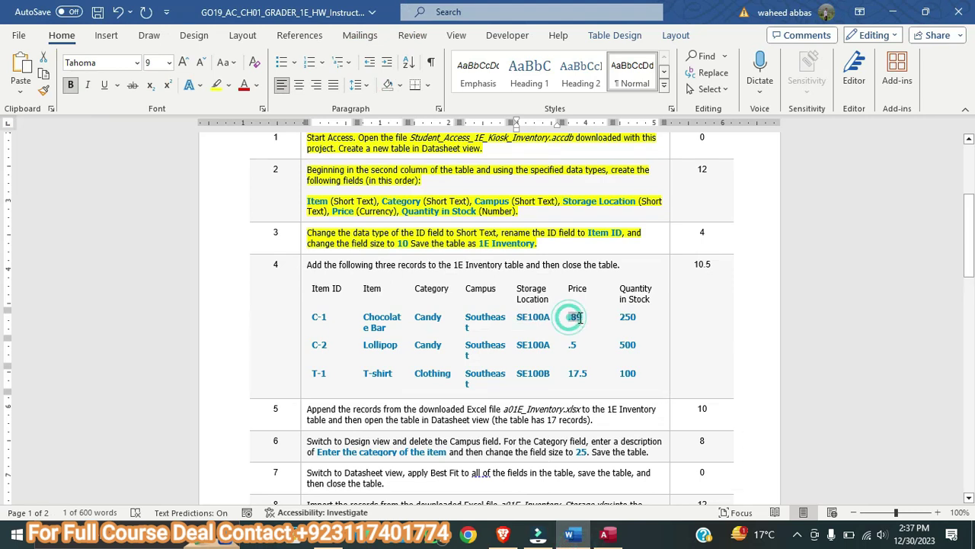
left_click(43, 74)
key("alt+Tab")
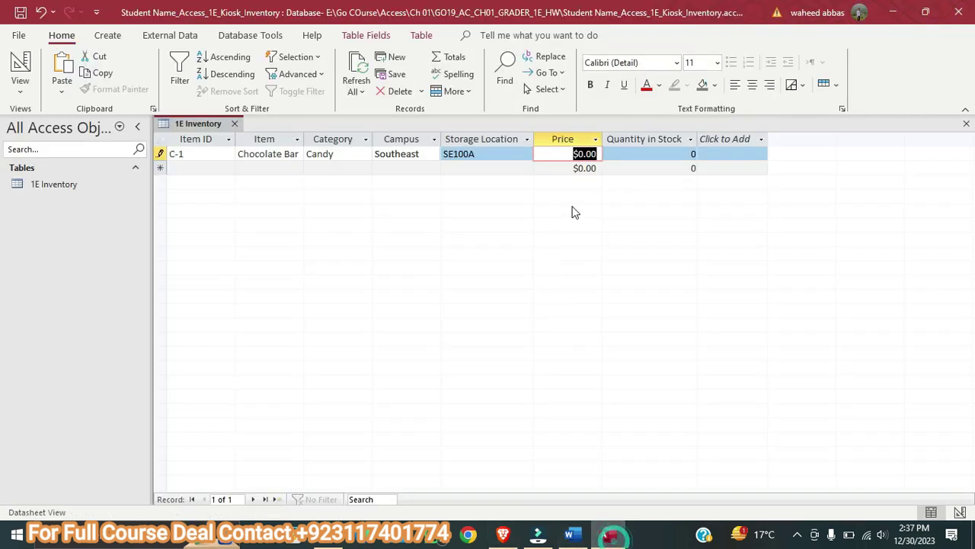
left_click(57, 70)
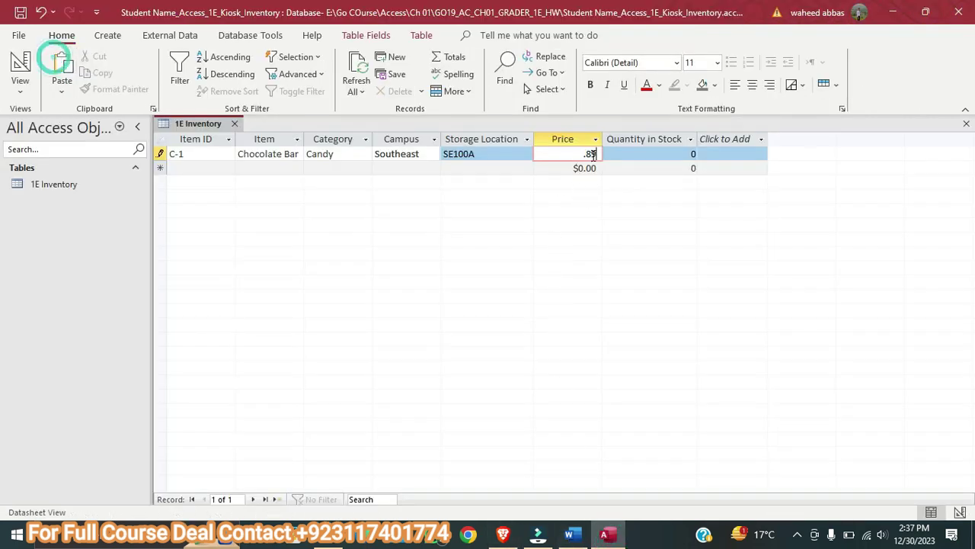
left_click(623, 155)
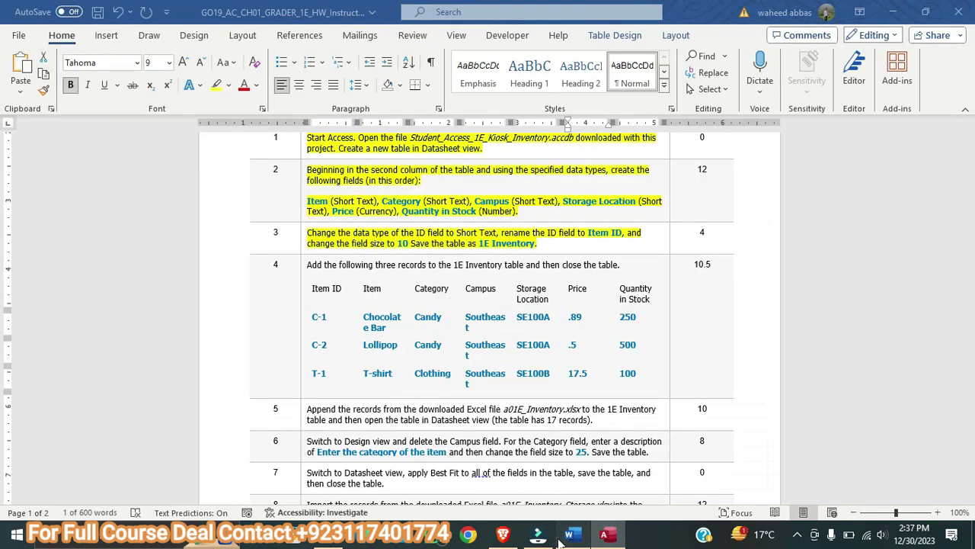
key("alt+Tab")
double_click(629, 316)
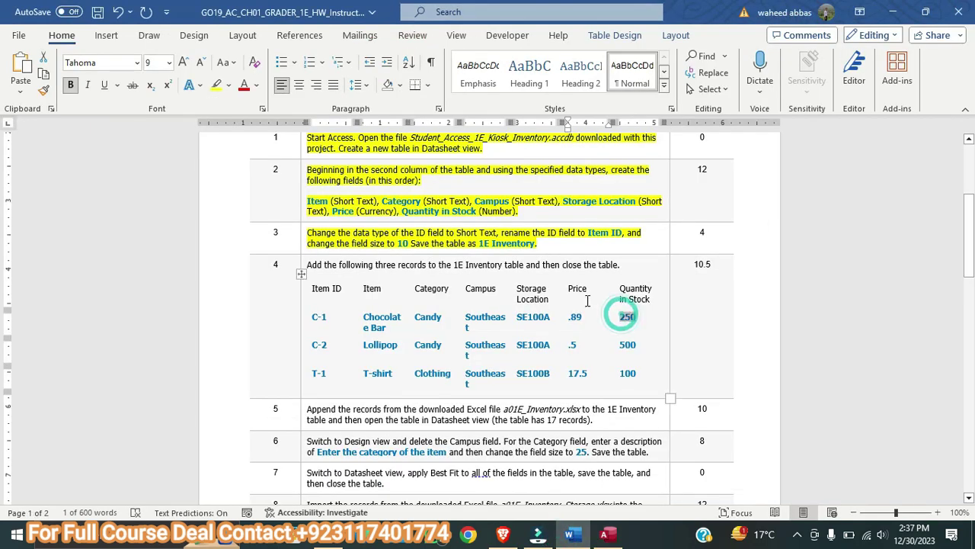
left_click(43, 74)
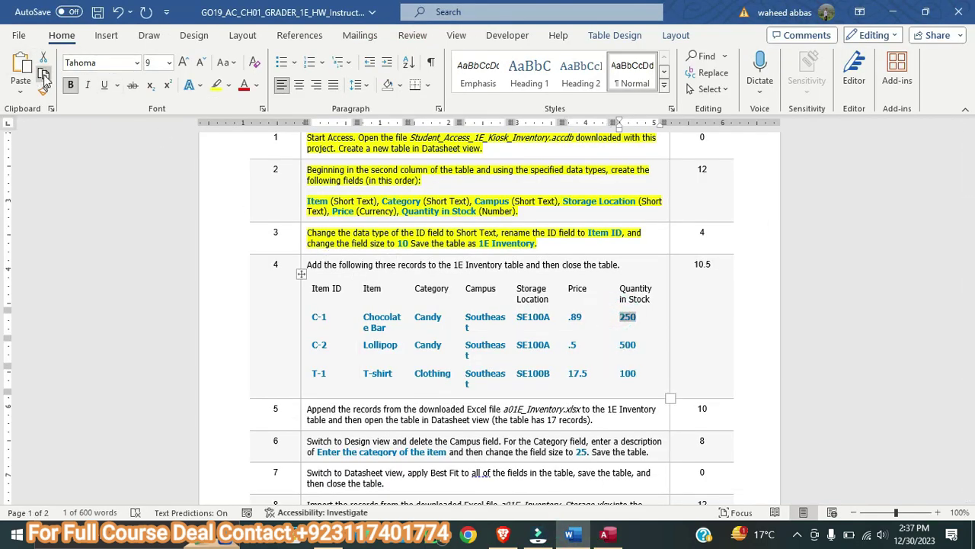
left_click(605, 533)
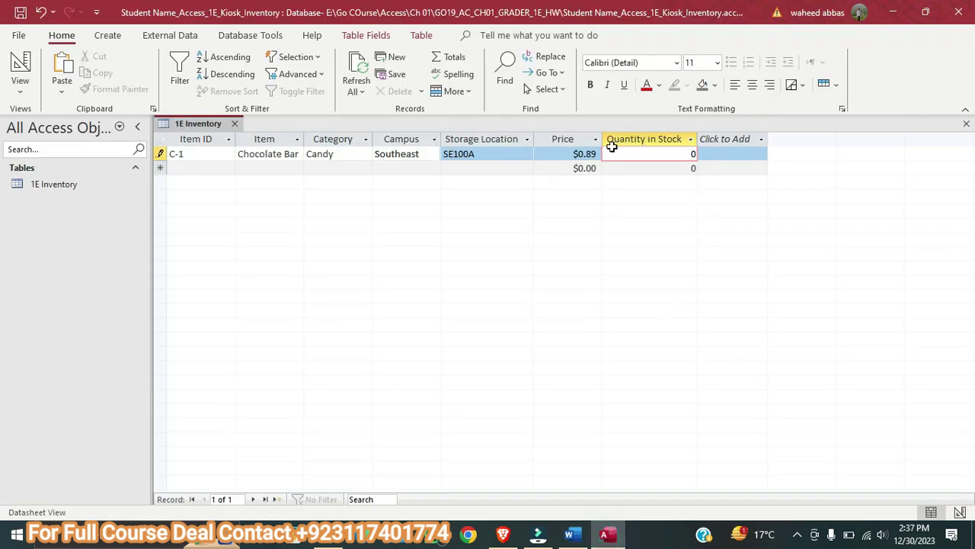
- Enter 250 as C-1's quantity and start a new record with Item ID C-2
left_click(62, 68)
left_click(194, 169)
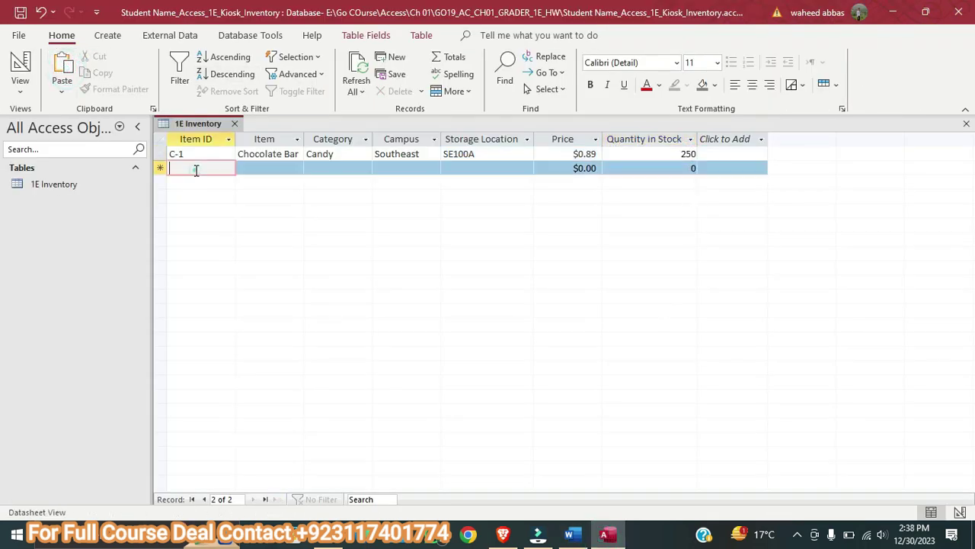
left_click(583, 538)
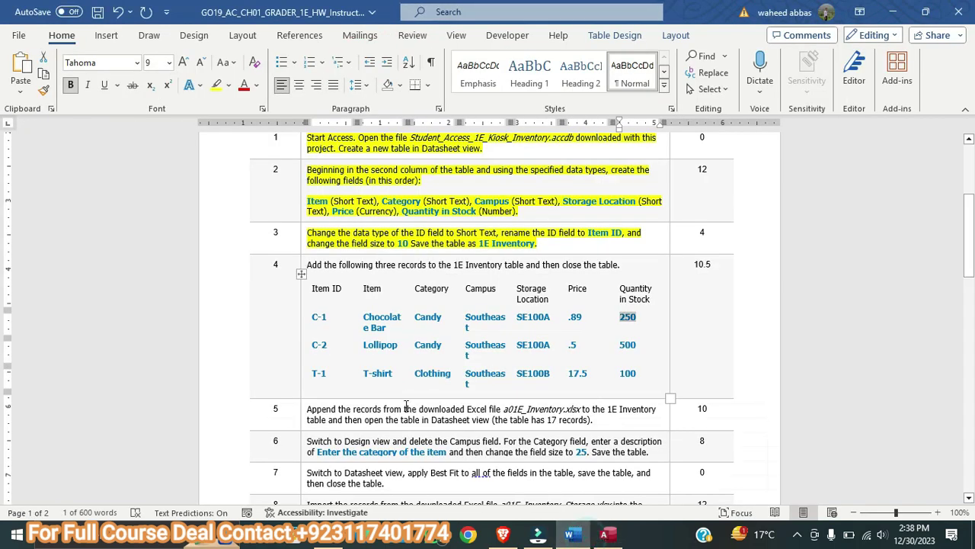
left_click_drag(311, 344, 328, 345)
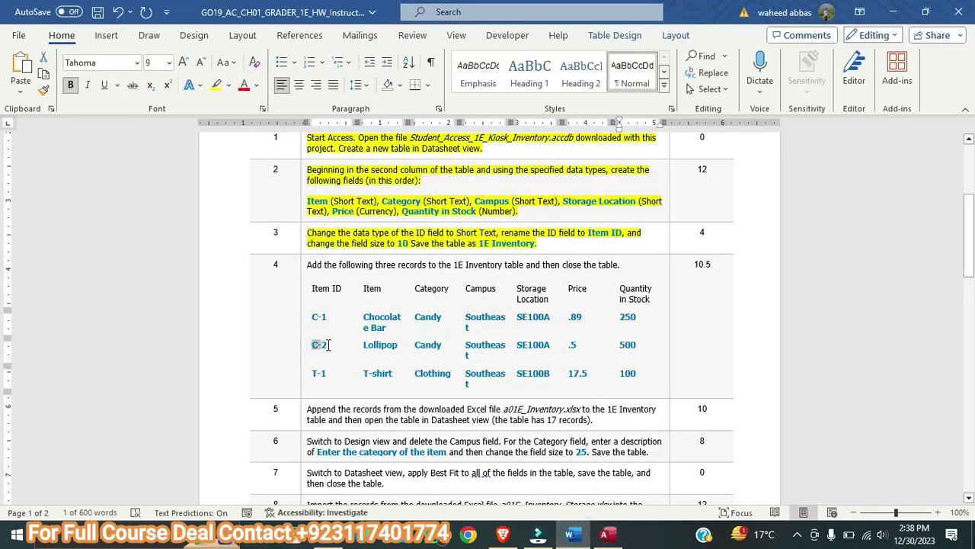
left_click(43, 75)
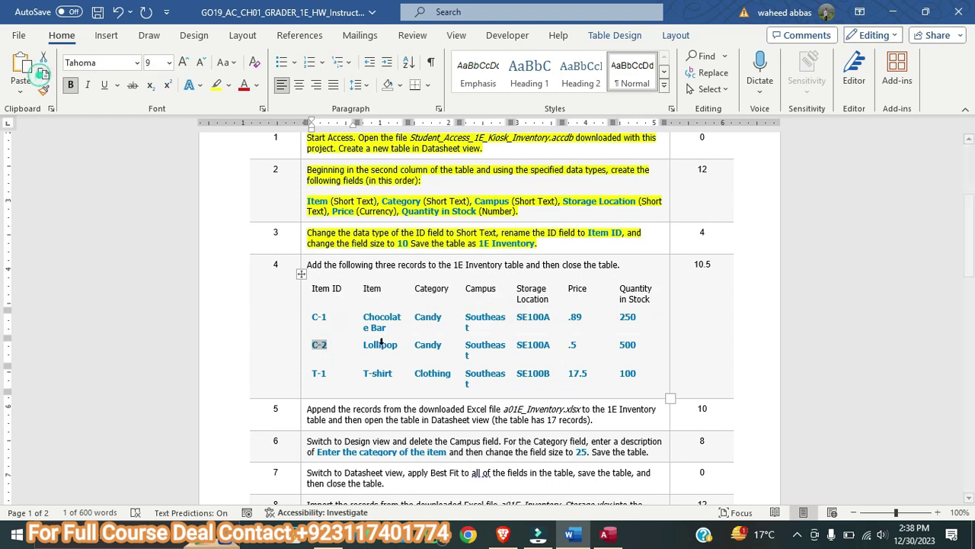
left_click(610, 536)
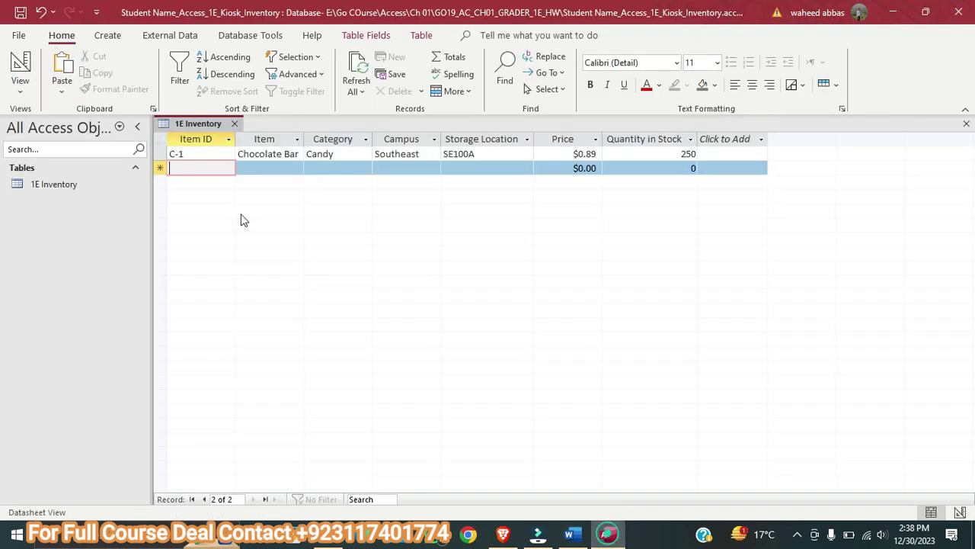
left_click(62, 70)
- Fill in Lollipop as the Item and Candy as the Category for C-2
left_click(281, 168)
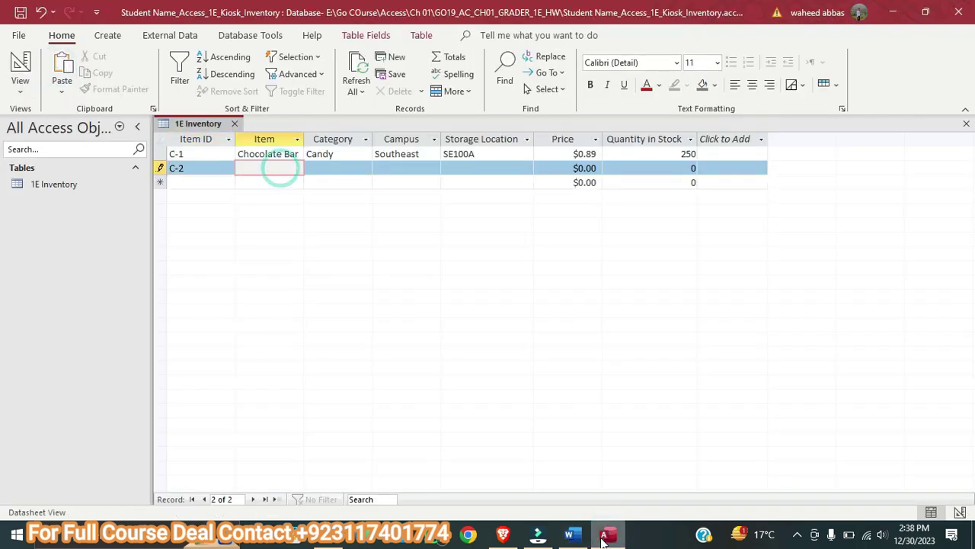
left_click(569, 536)
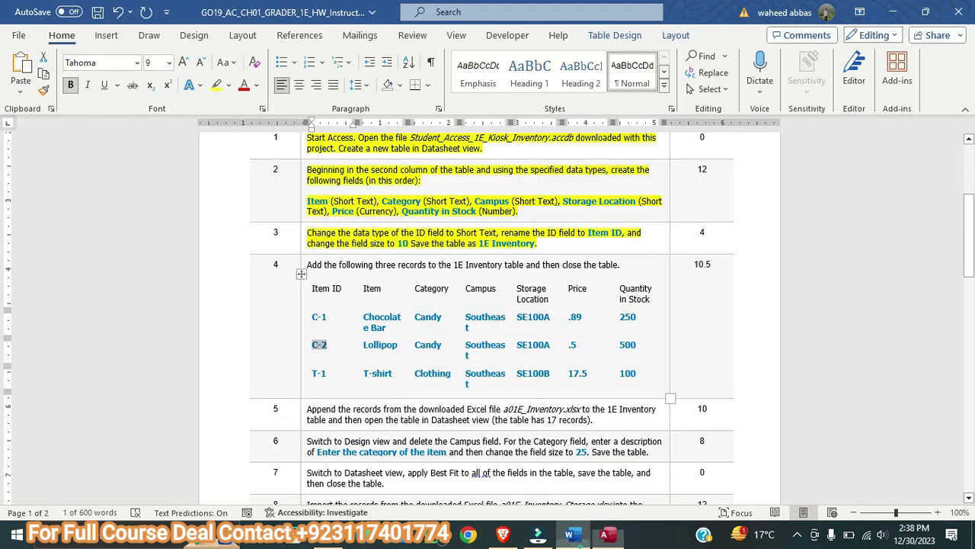
double_click(369, 344)
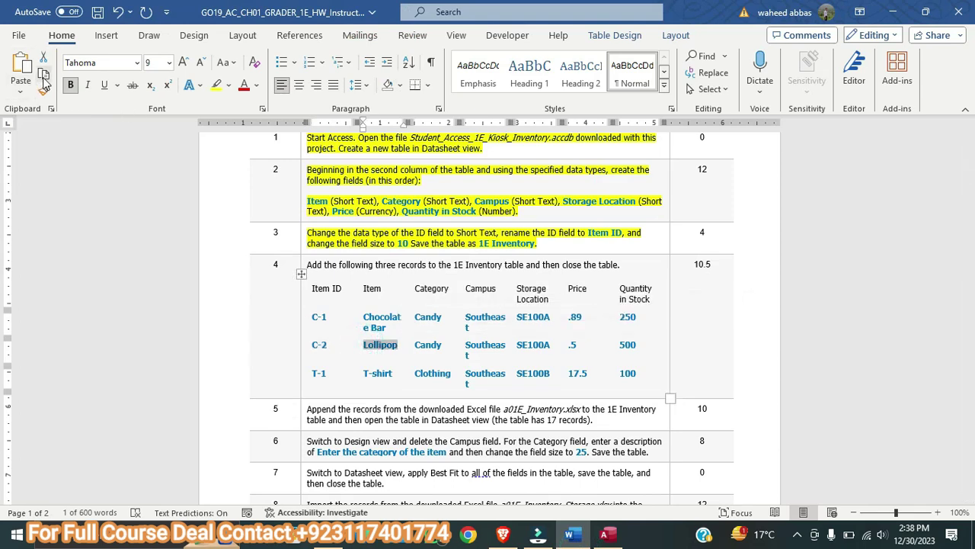
left_click(604, 534)
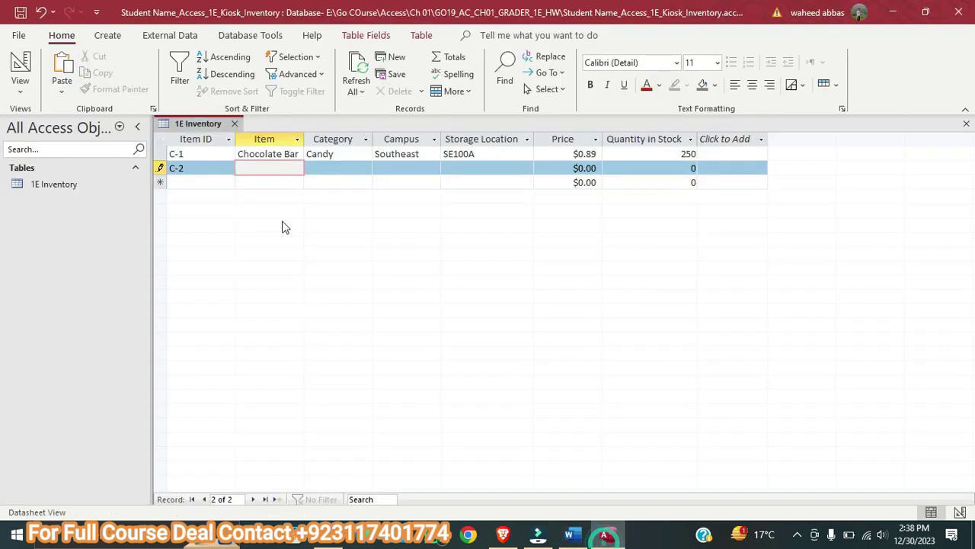
left_click(61, 68)
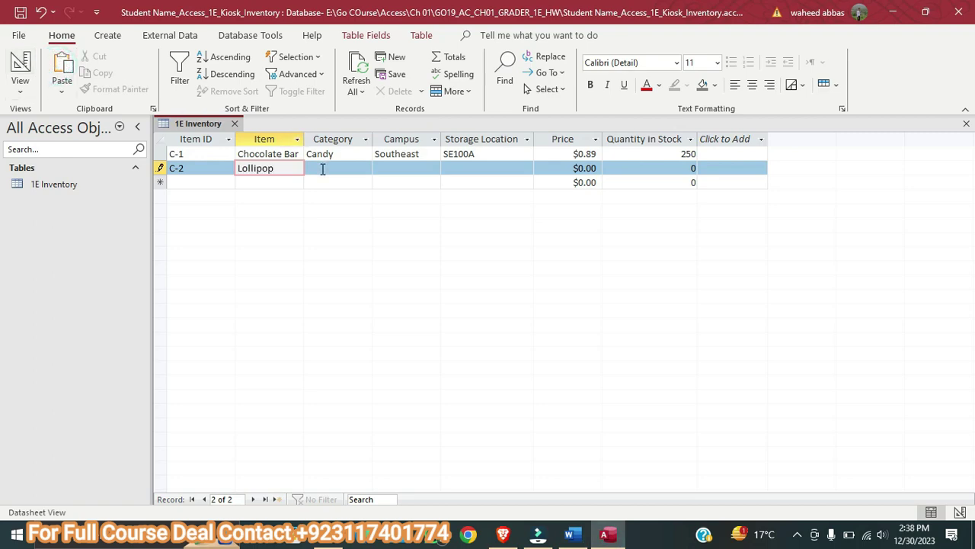
left_click(321, 169)
left_click(570, 534)
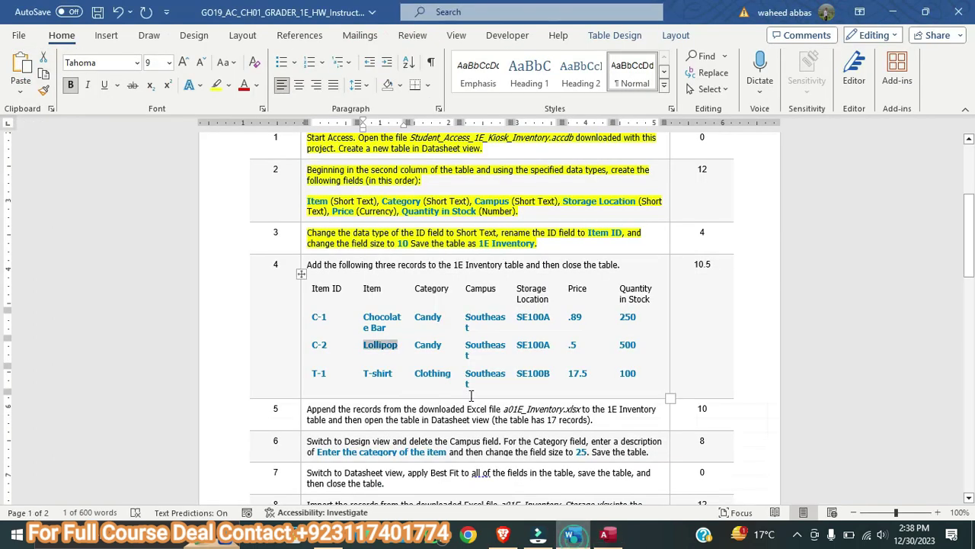
double_click(427, 345)
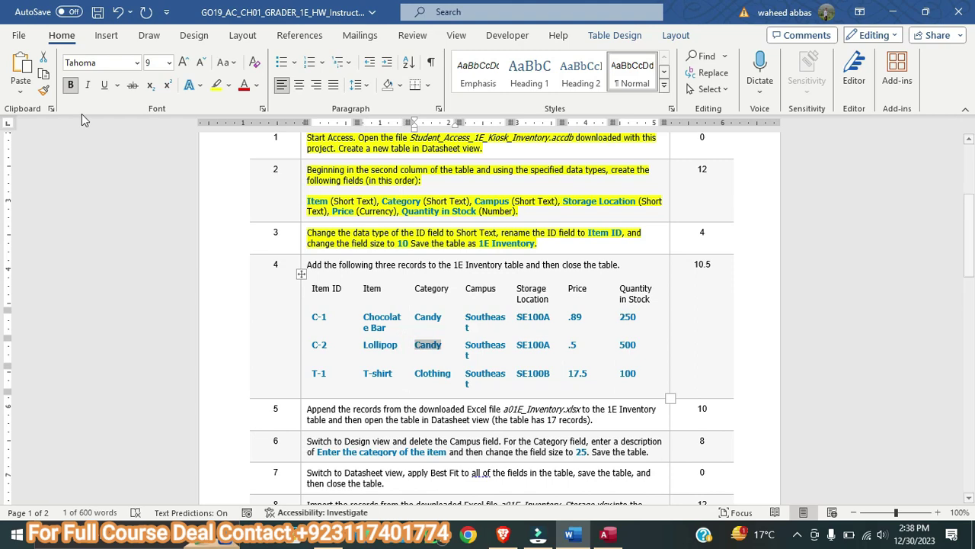
left_click(43, 74)
left_click(604, 534)
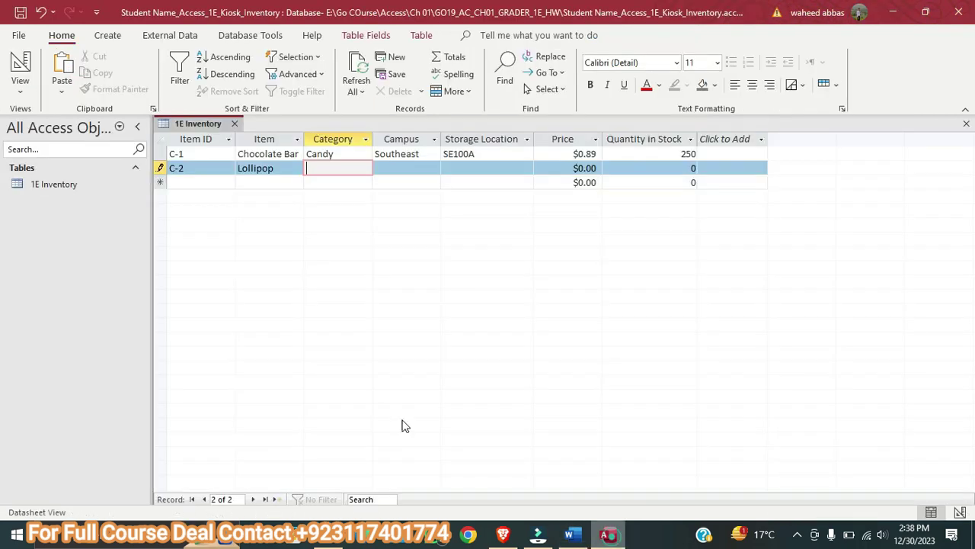
left_click(61, 69)
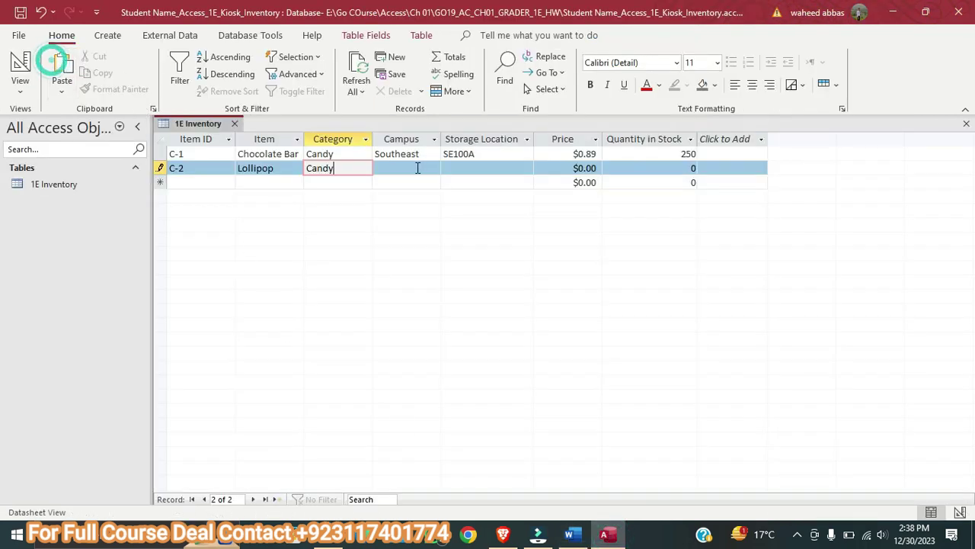
- Enter Southeast as Campus and SE100A as Storage Location for C-2
left_click(409, 168)
left_click(569, 534)
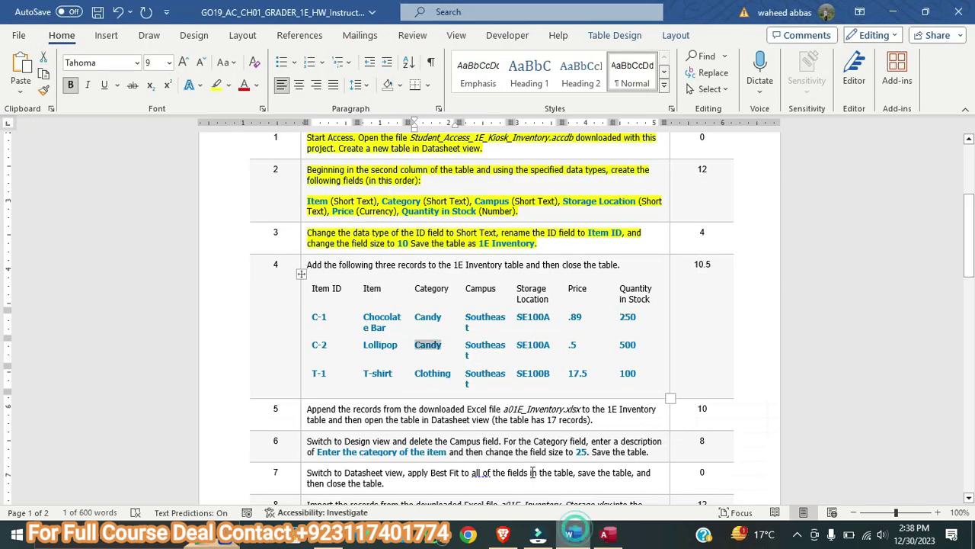
double_click(467, 347)
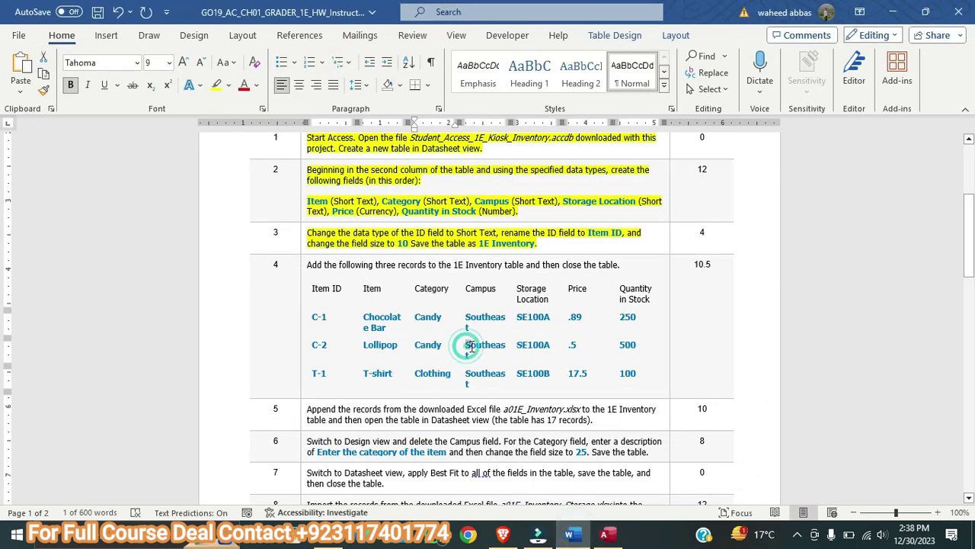
left_click(44, 73)
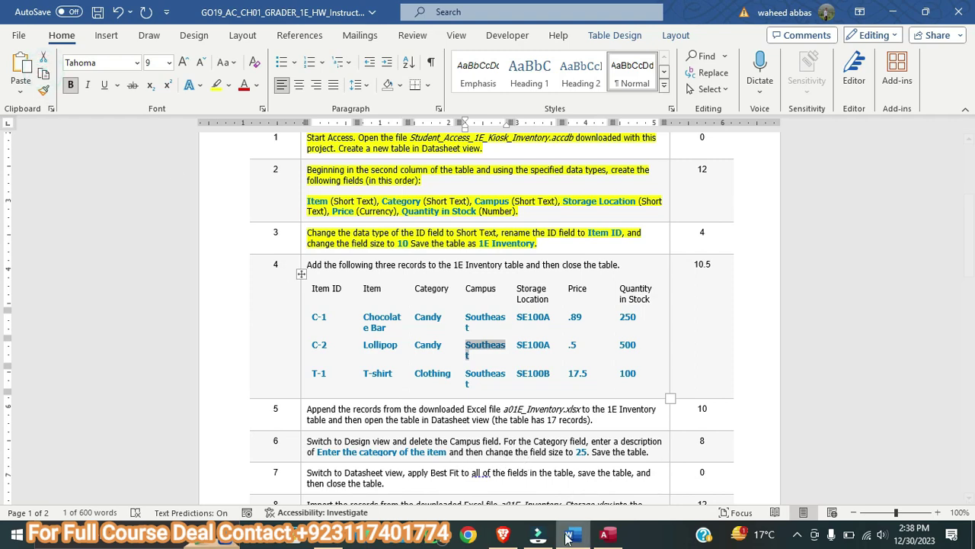
left_click(607, 536)
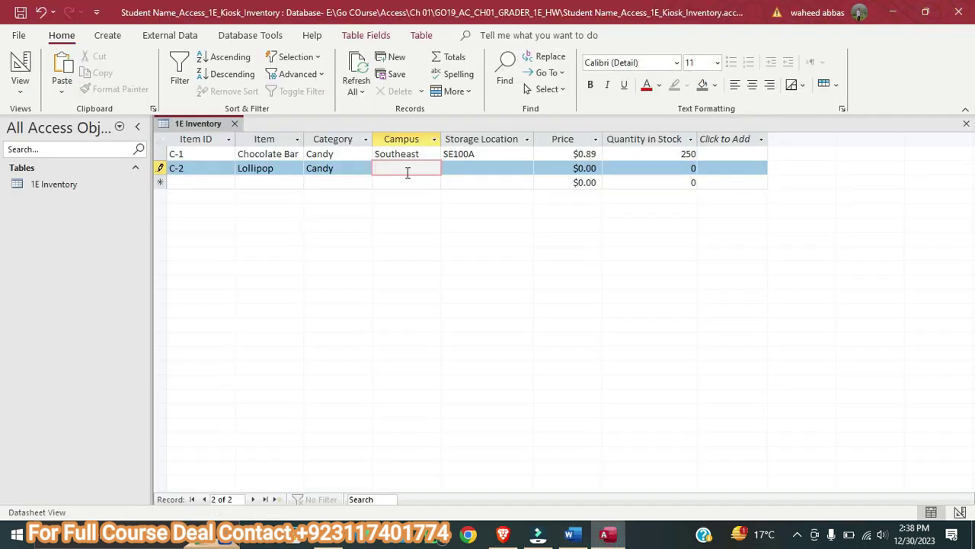
left_click(68, 68)
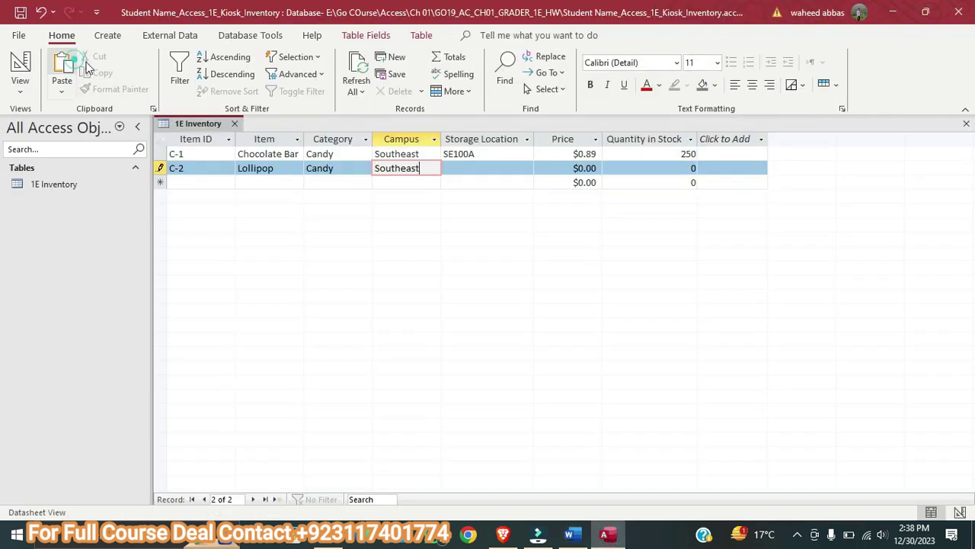
left_click(473, 167)
left_click(569, 535)
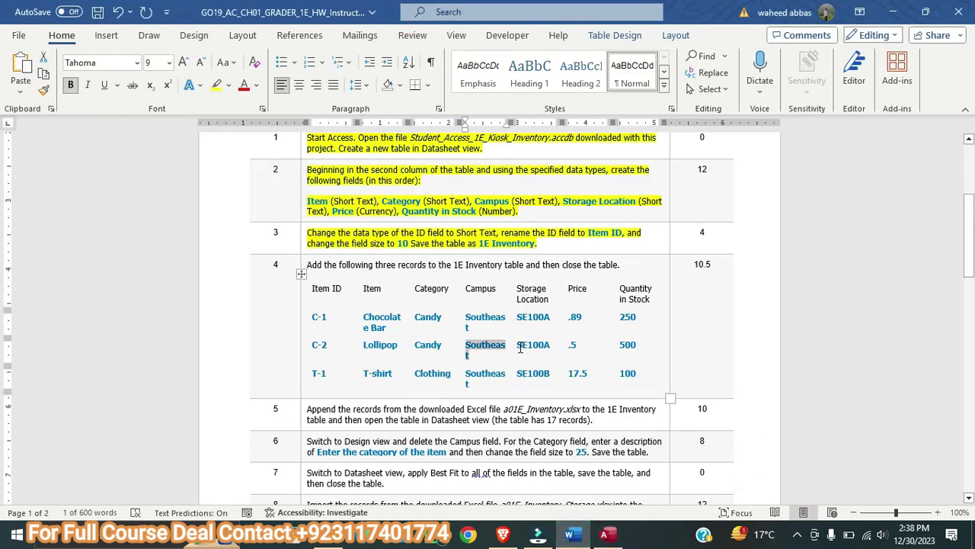
left_click_drag(518, 346, 550, 347)
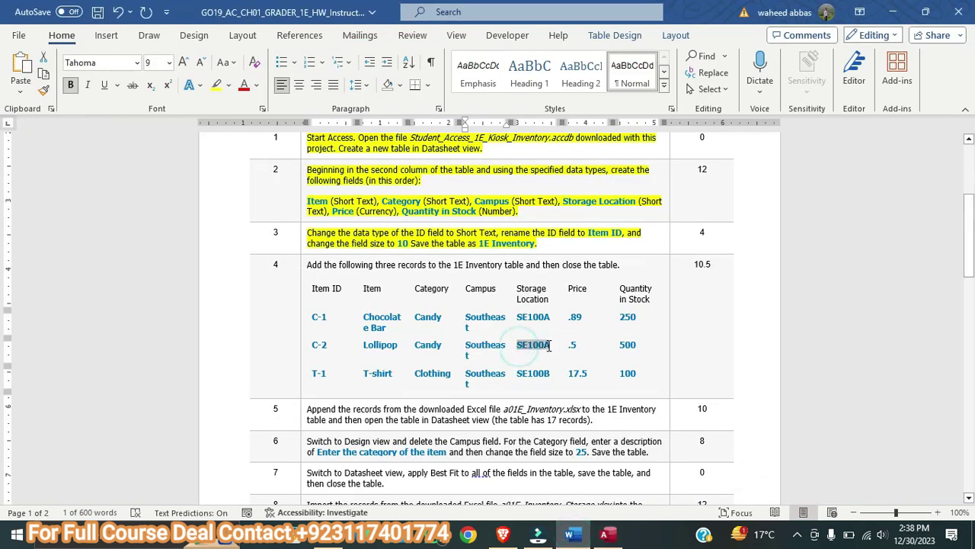
left_click(604, 533)
left_click(62, 73)
- Set C-2's Price to .5, copied from the instructions
key("Tab")
left_click(565, 168)
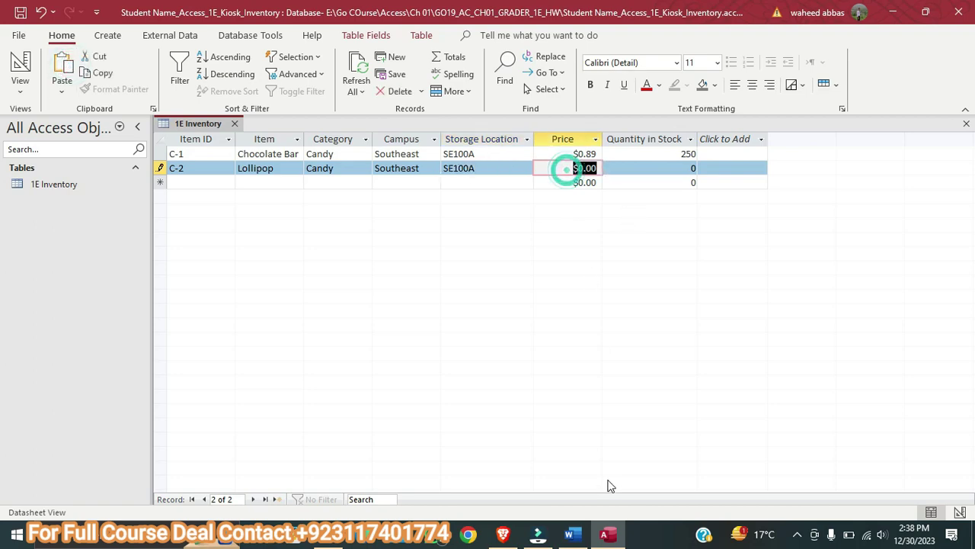
left_click(568, 533)
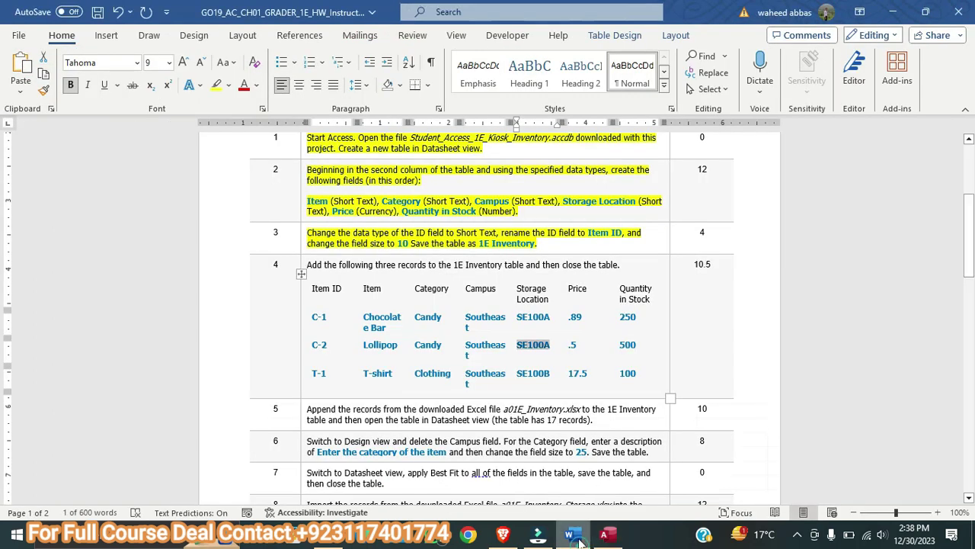
double_click(572, 344)
left_click(571, 344)
left_click(572, 344)
double_click(571, 344)
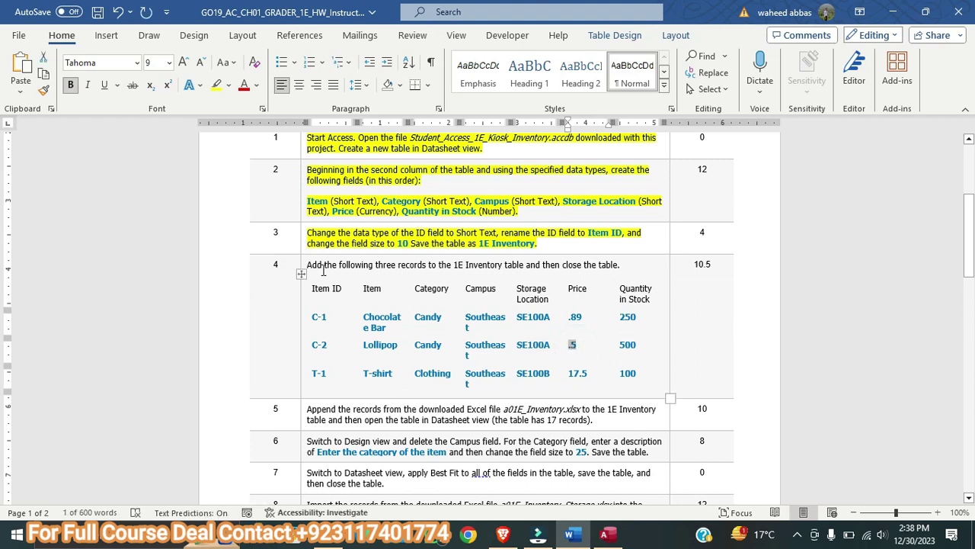
left_click(43, 73)
key("alt+Tab")
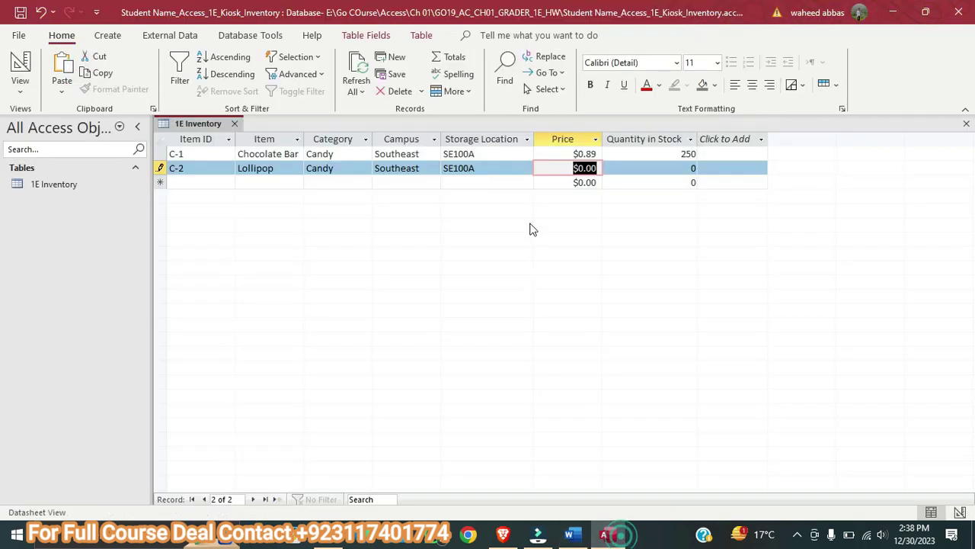
left_click(62, 70)
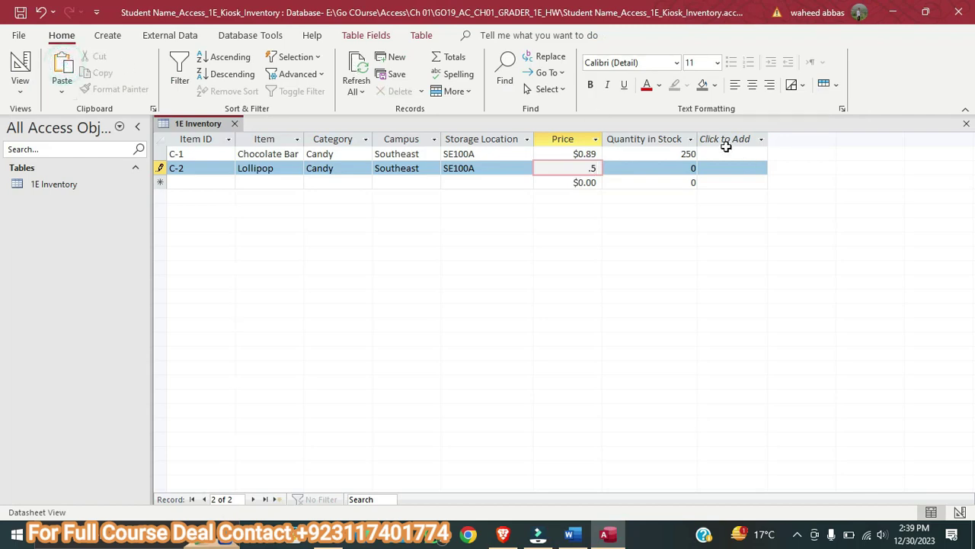
- Replace C-2's 0 Quantity in Stock with 500 copied from the instructions
left_click(679, 168)
left_click(569, 534)
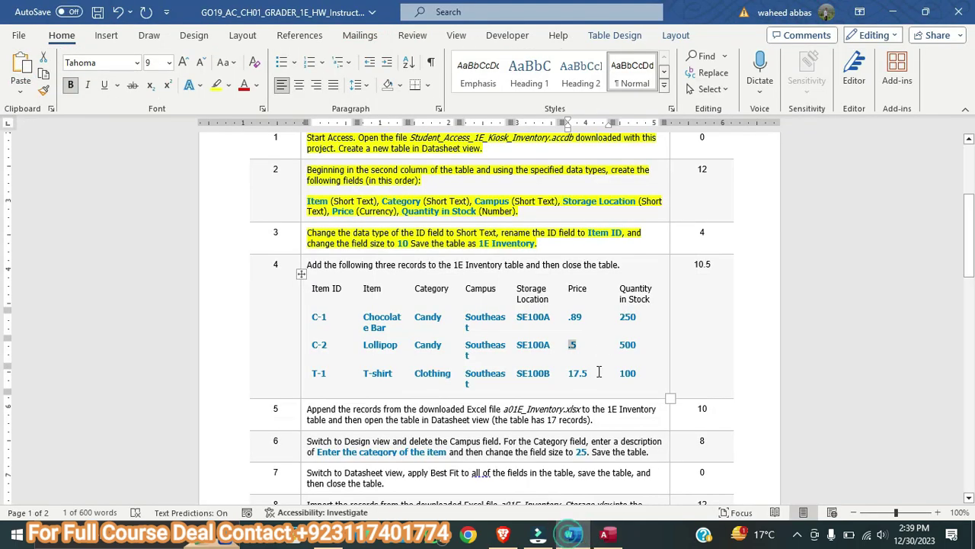
left_click_drag(622, 344, 636, 344)
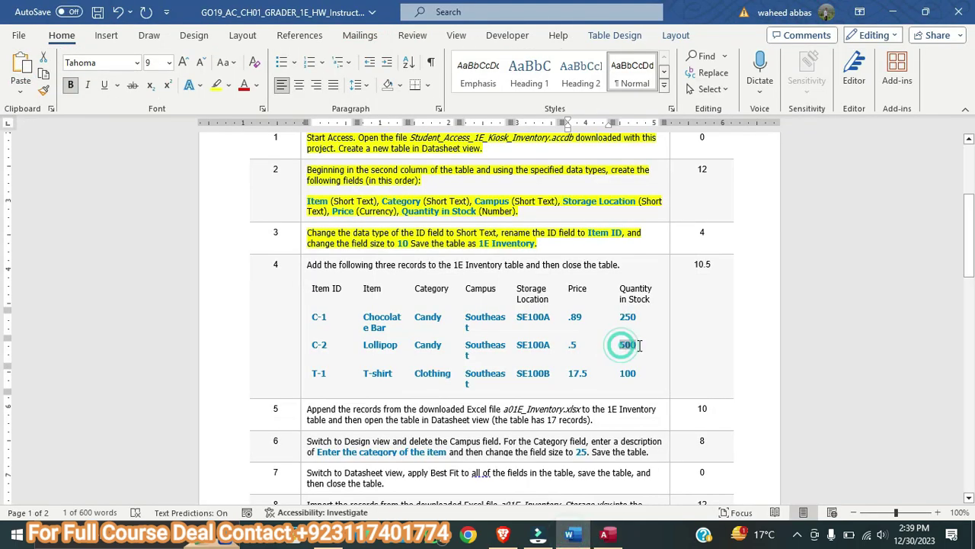
left_click(44, 75)
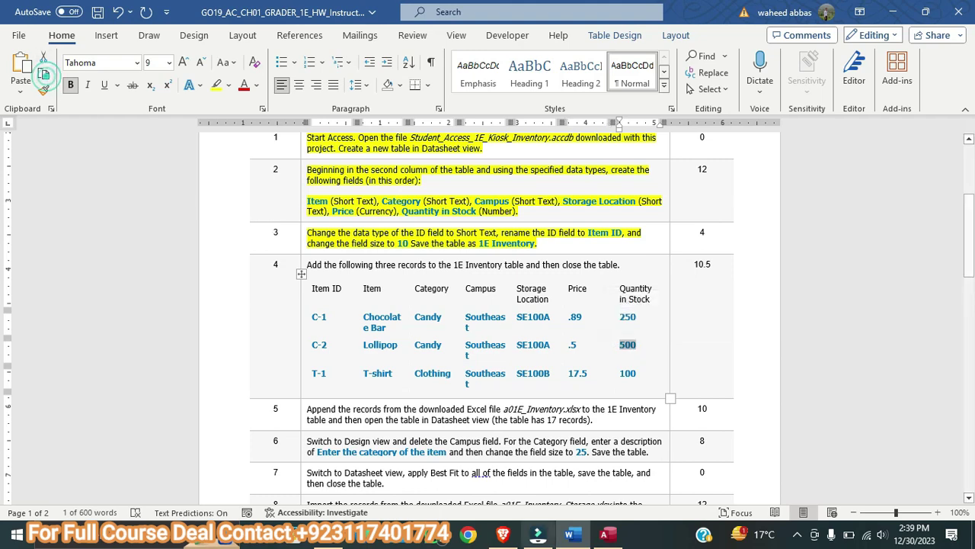
left_click(605, 534)
double_click(692, 168)
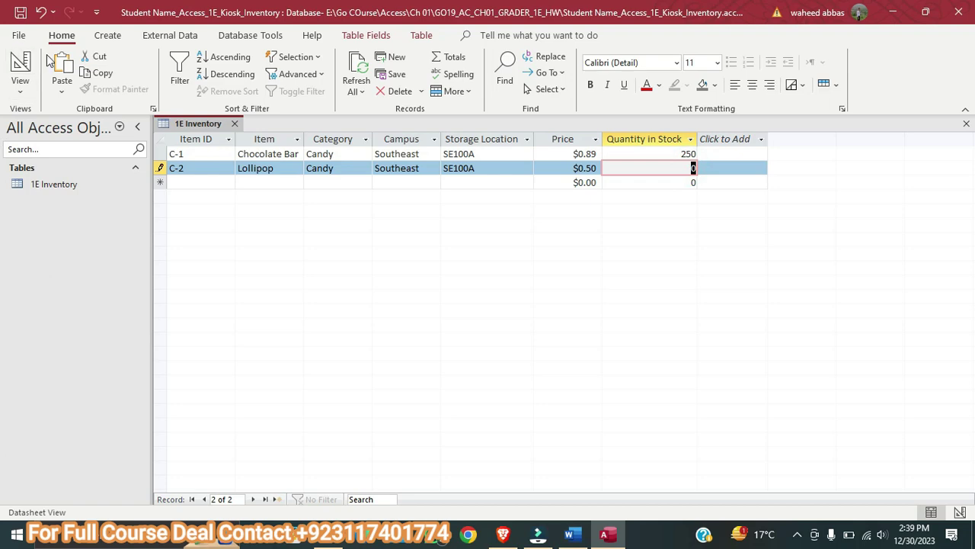
left_click(207, 182)
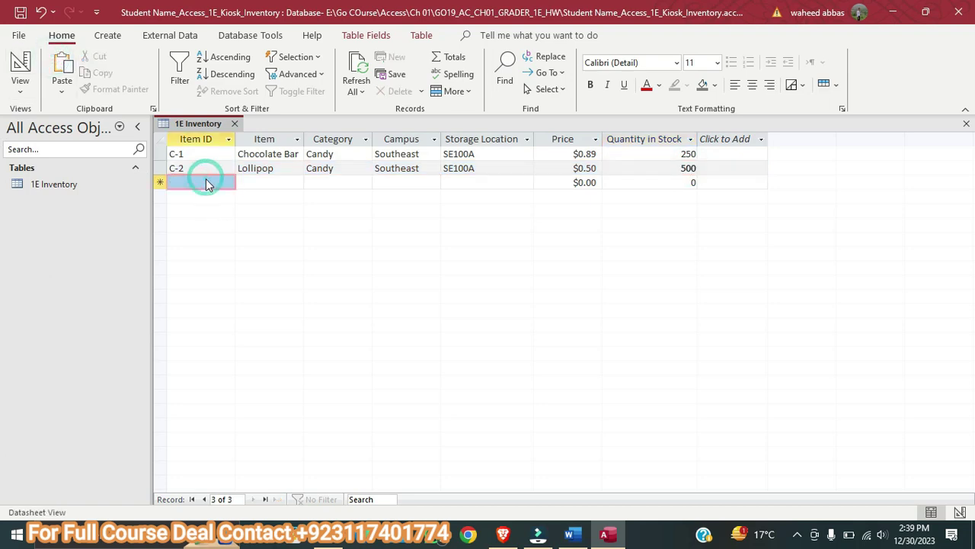
- Copy T-1 from the Word instructions into the new record's Item ID
left_click(569, 533)
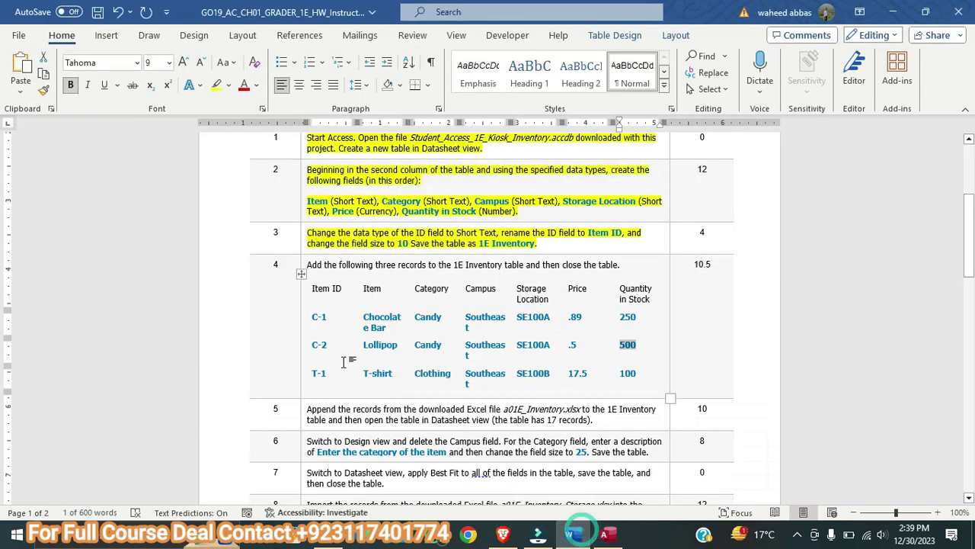
left_click_drag(313, 373, 326, 374)
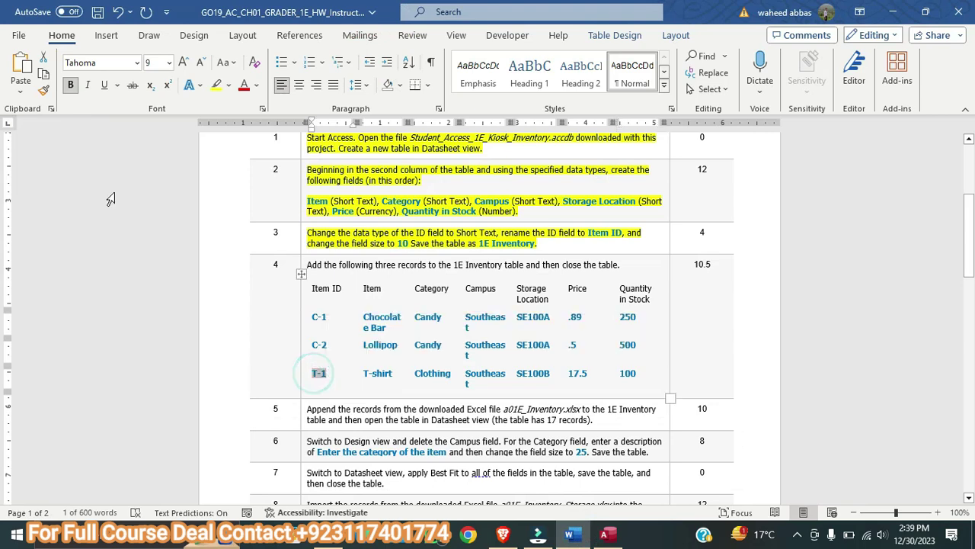
left_click(44, 74)
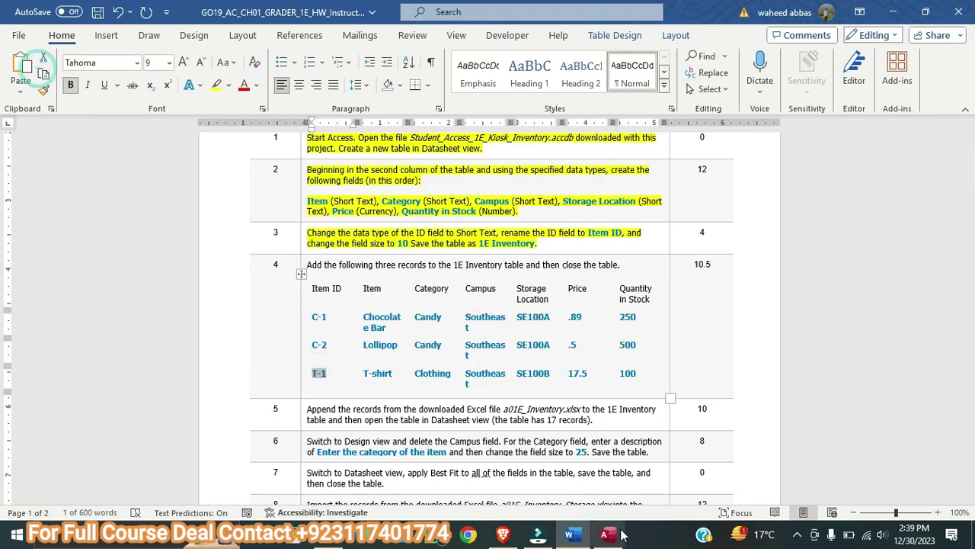
left_click(605, 534)
left_click(61, 77)
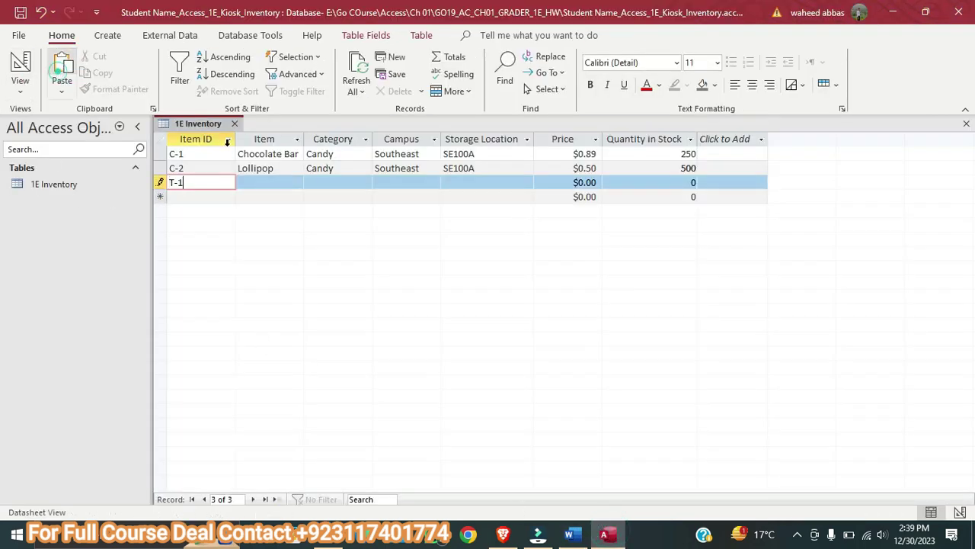
left_click(281, 183)
- Fill the T-1 record's Item field with T-shirt
left_click(571, 533)
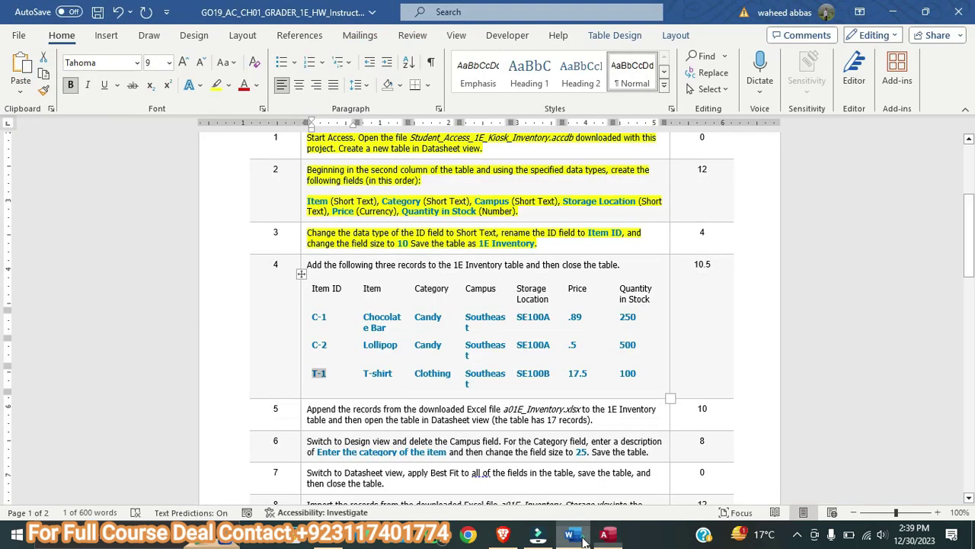
left_click_drag(365, 374, 392, 373)
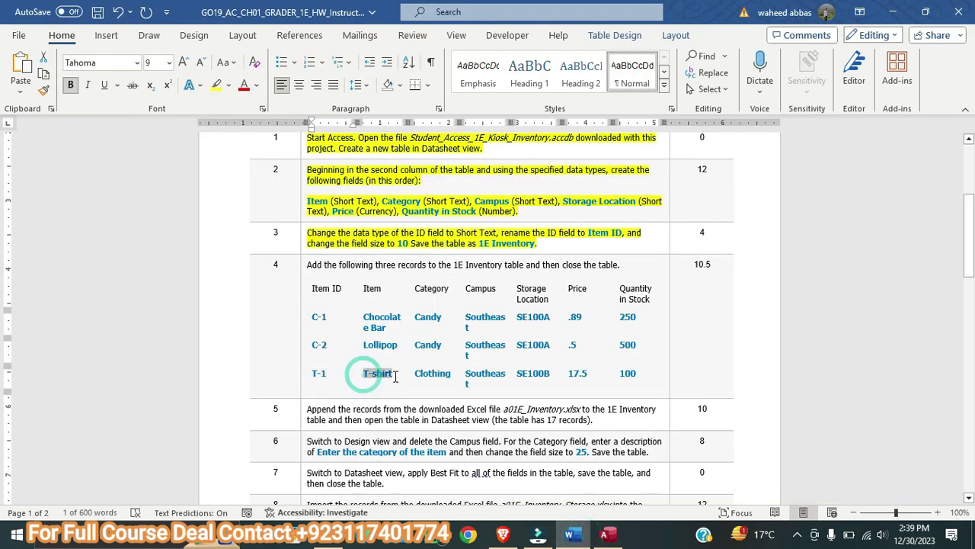
left_click(44, 74)
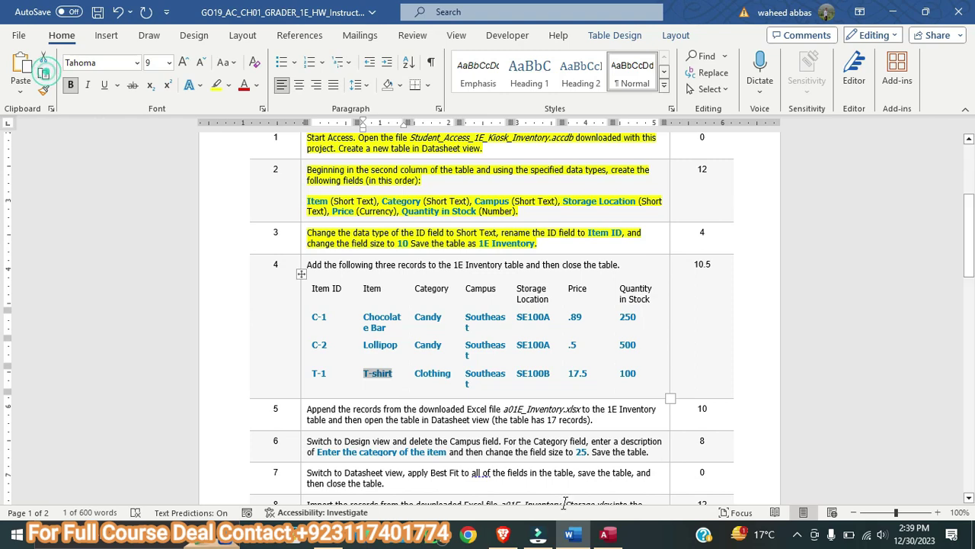
left_click(607, 533)
left_click(62, 69)
left_click(331, 184)
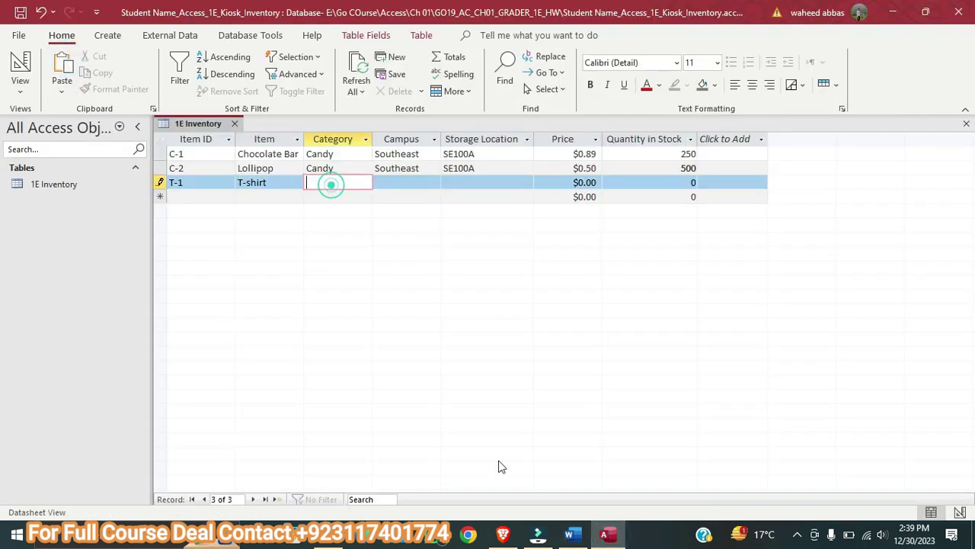
- Fill the T-1 record's Category with Clothing and Campus with Southeast
left_click(569, 533)
left_click_drag(416, 374, 451, 373)
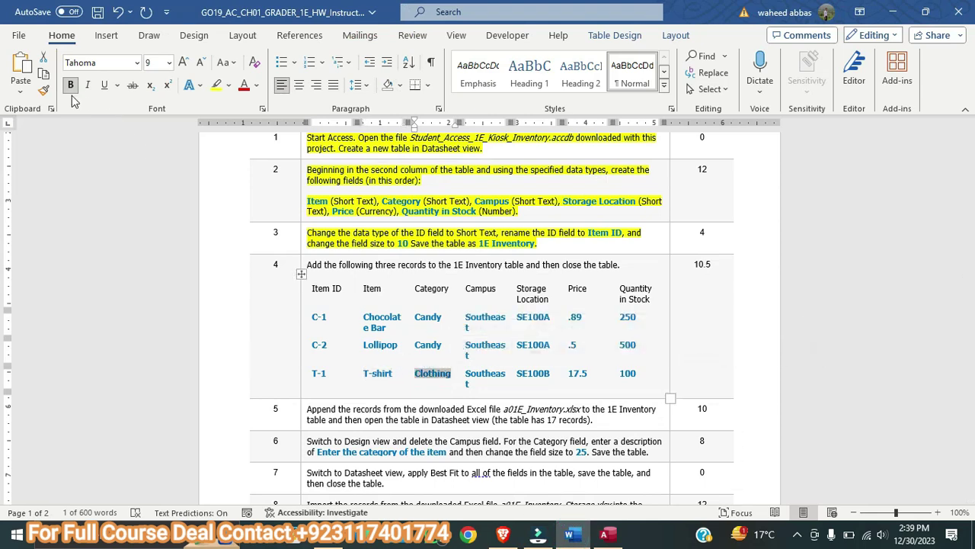
left_click(44, 72)
key("alt+Tab")
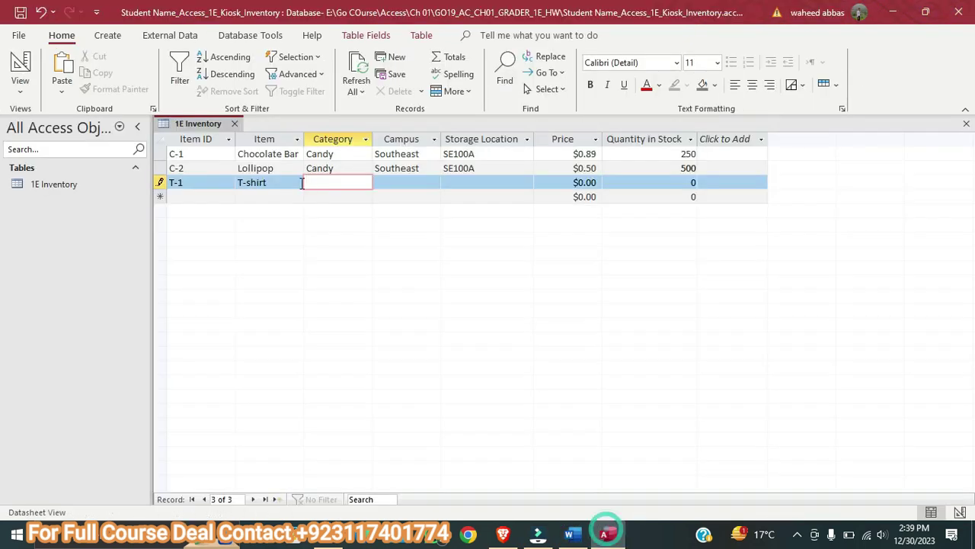
left_click(405, 184)
left_click(569, 531)
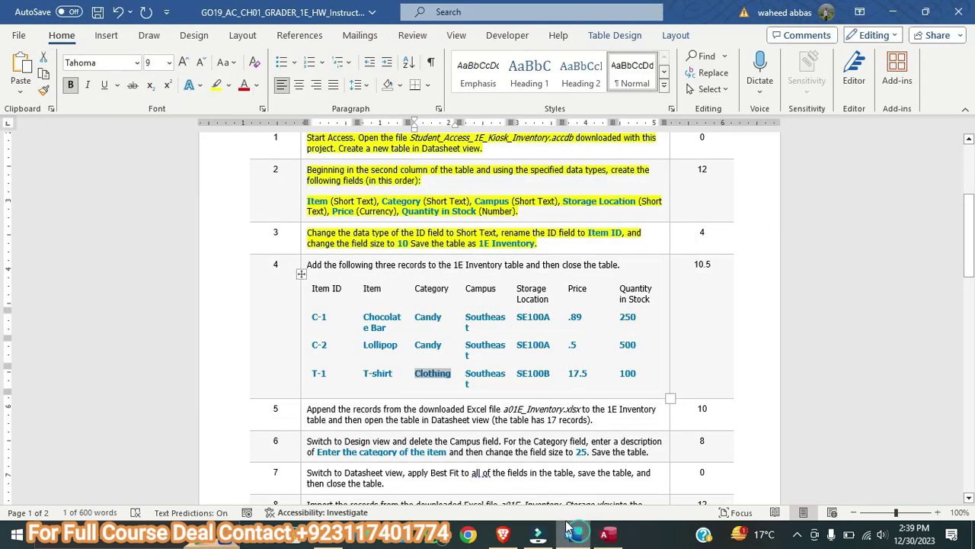
double_click(467, 373)
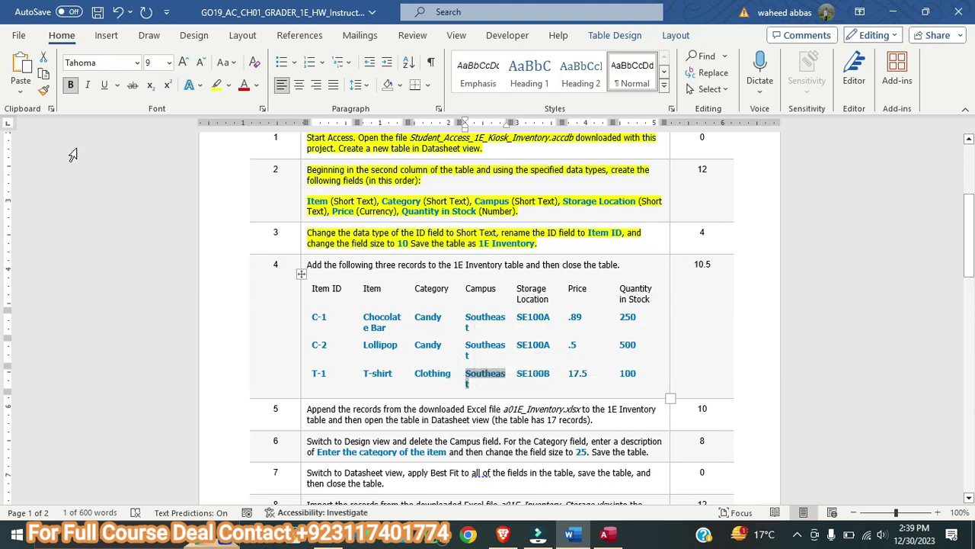
left_click(45, 74)
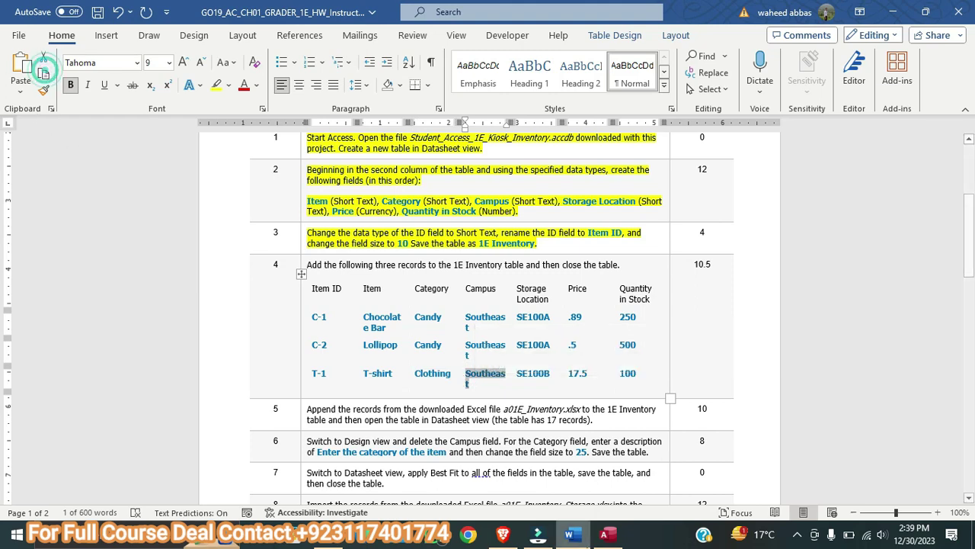
key("alt+Tab")
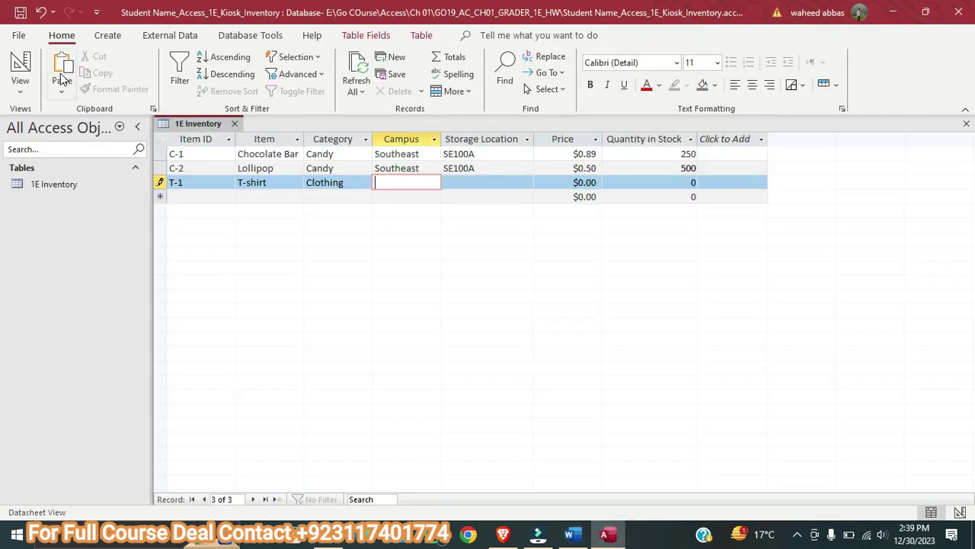
left_click(468, 182)
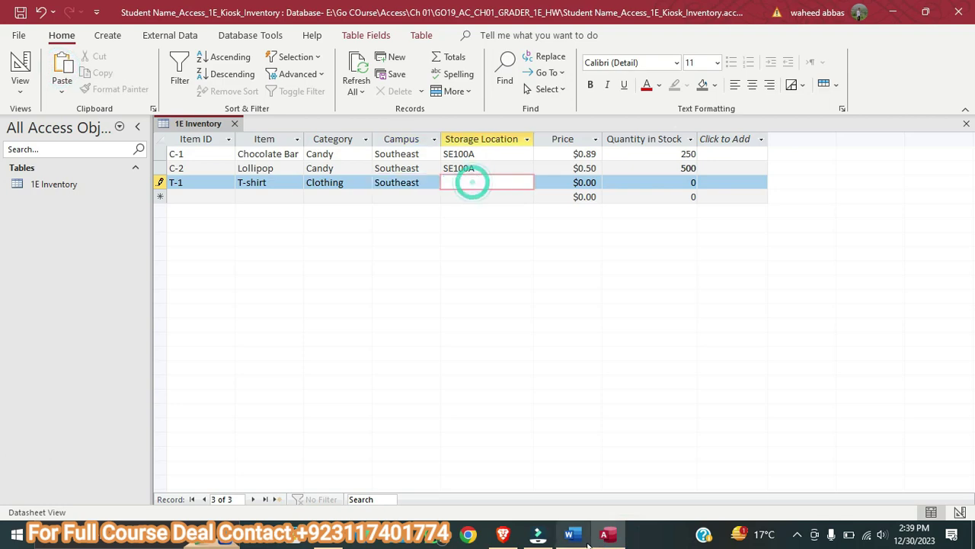
- Enter SE100B as the T-1 record's storage location
key("alt+Tab")
left_click_drag(518, 373, 549, 375)
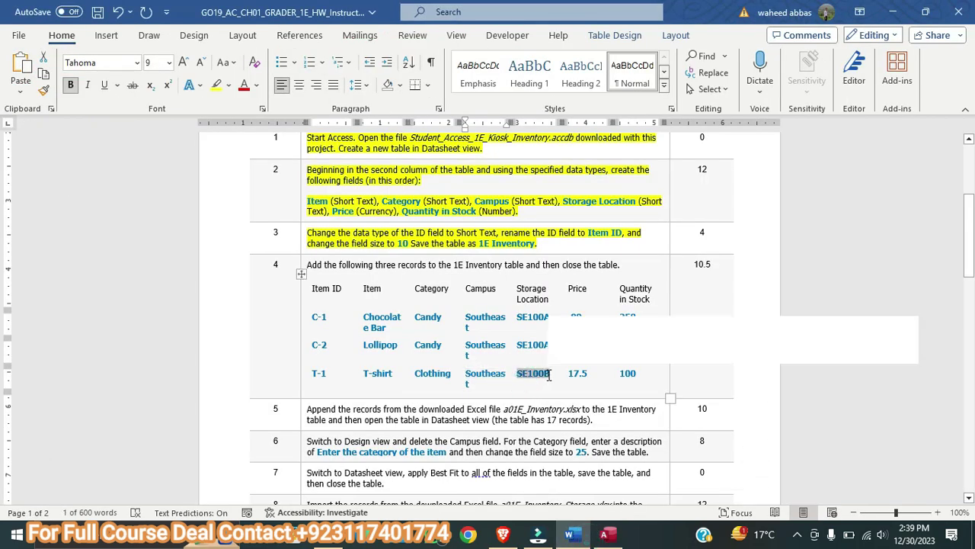
left_click(43, 74)
key("alt+Tab")
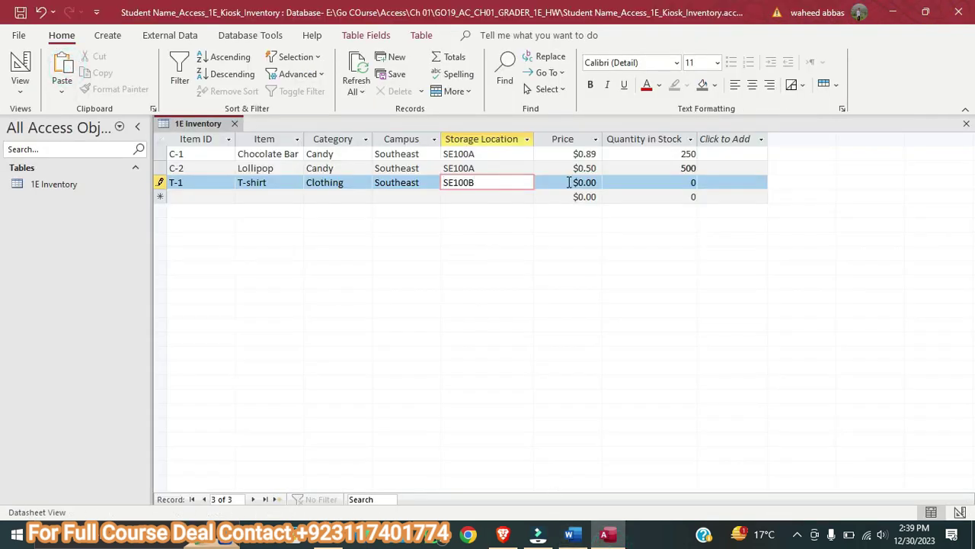
left_click(571, 182)
- Replace the $0.00 placeholder with a T-shirt price of 17.50
left_click(573, 536)
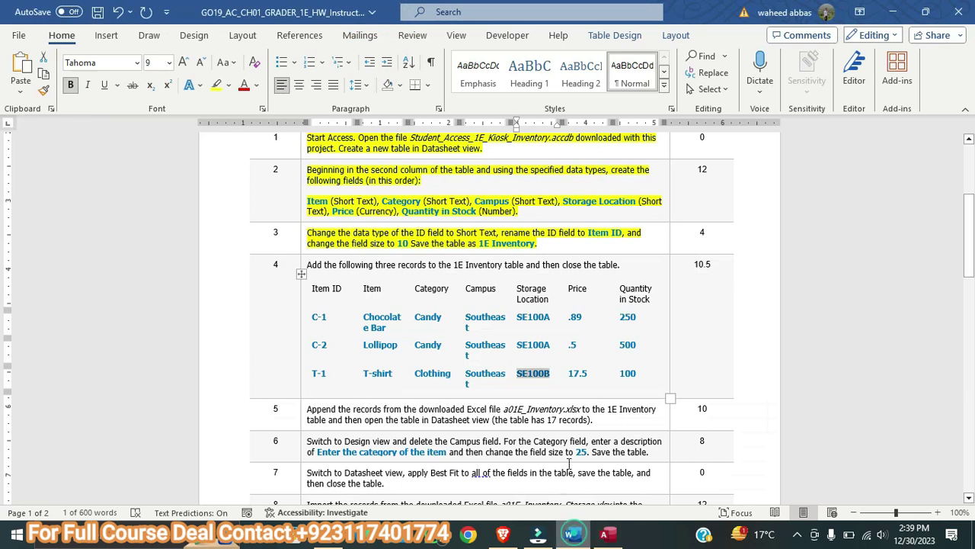
left_click(573, 378)
double_click(575, 373)
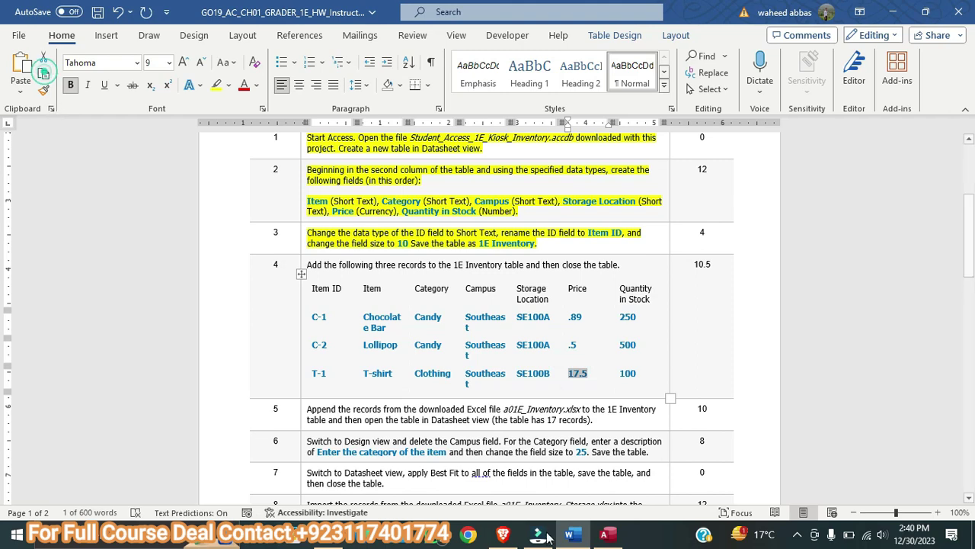
left_click(604, 534)
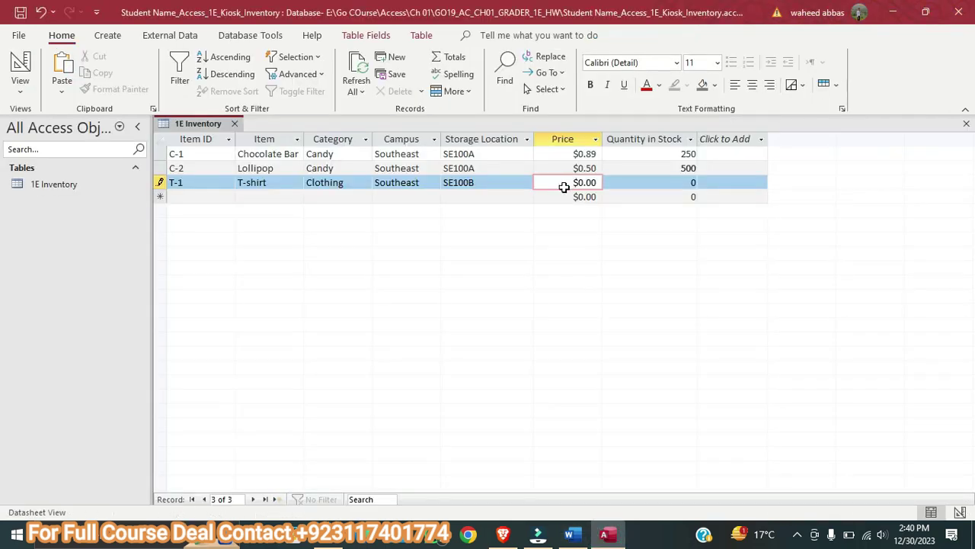
double_click(583, 183)
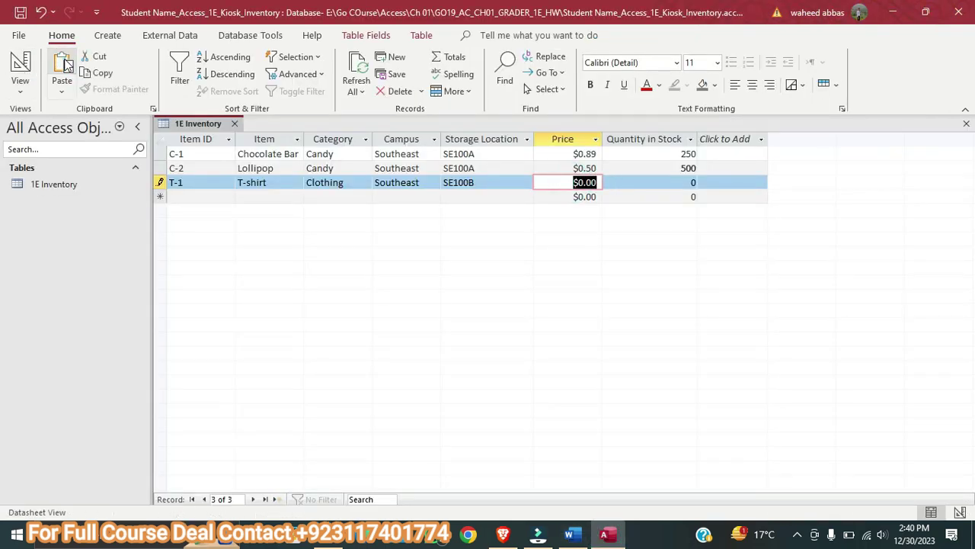
left_click(63, 64)
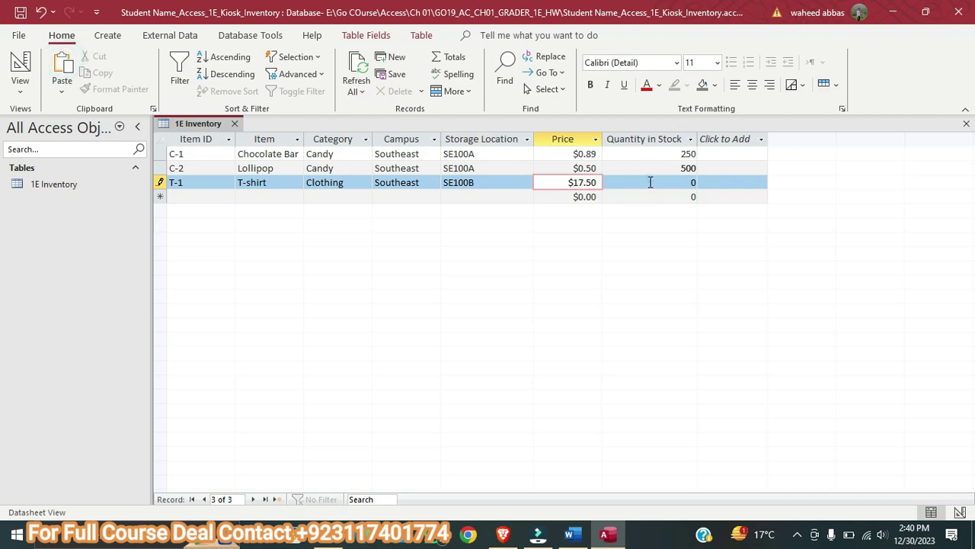
- Set the T-1 record's quantity in stock to 100
left_click(649, 183)
left_click(569, 534)
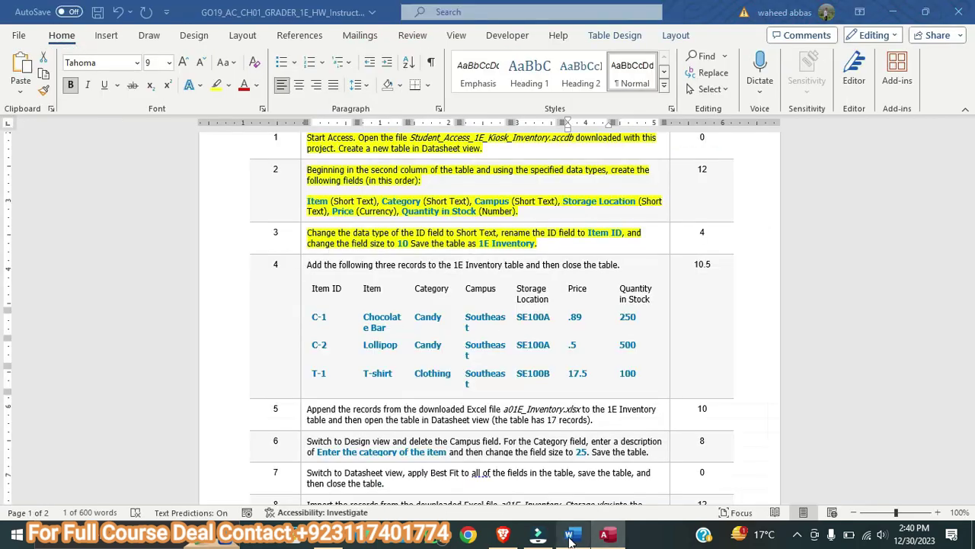
double_click(626, 373)
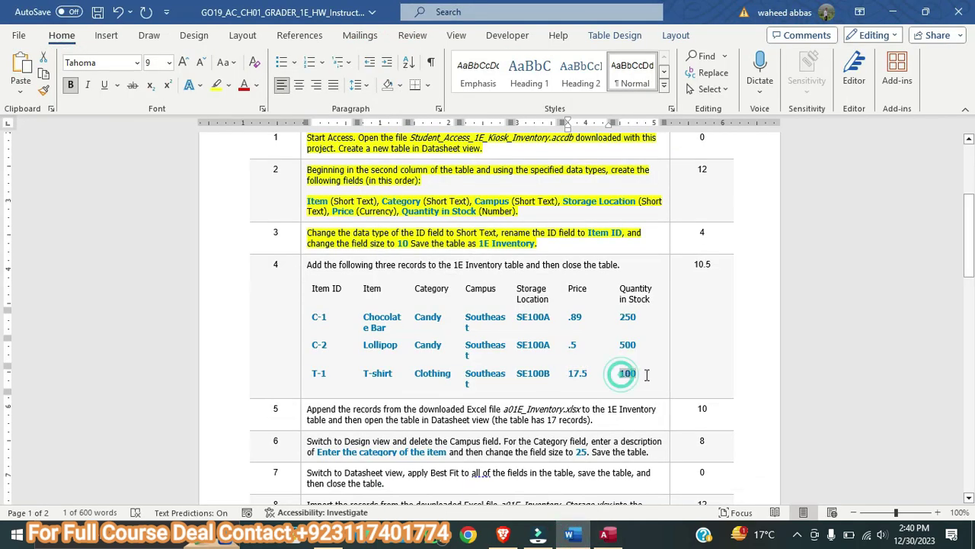
left_click(44, 74)
left_click(604, 535)
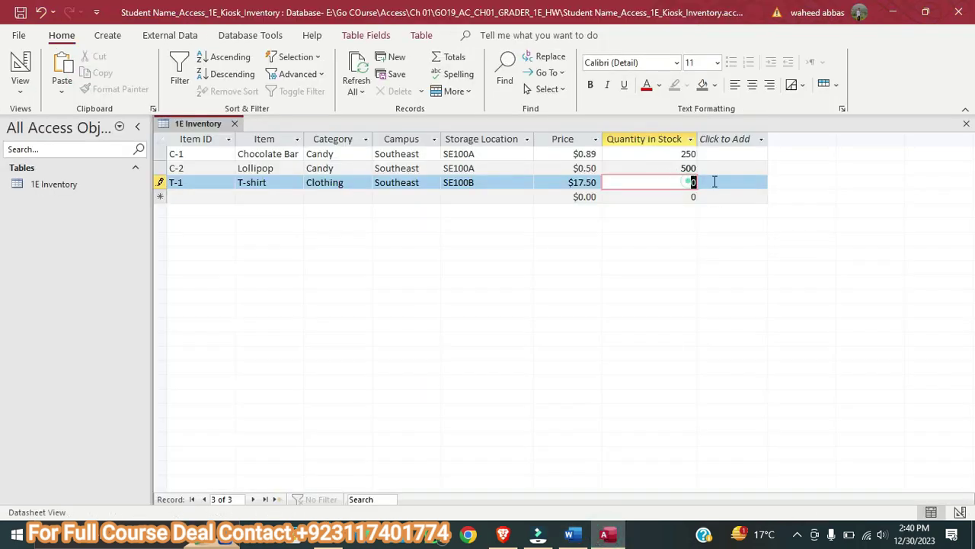
left_click(62, 67)
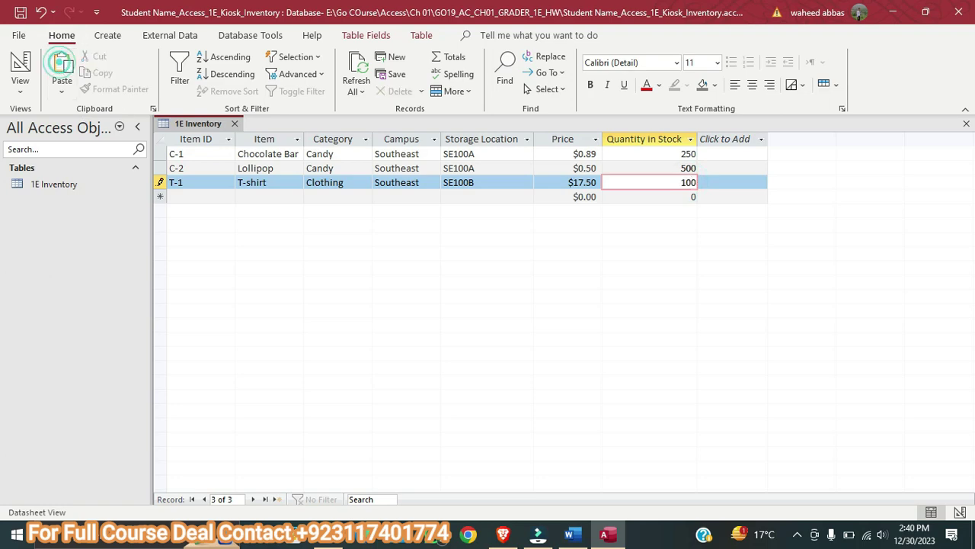
- Save the 1E Inventory table and close it
left_click(570, 534)
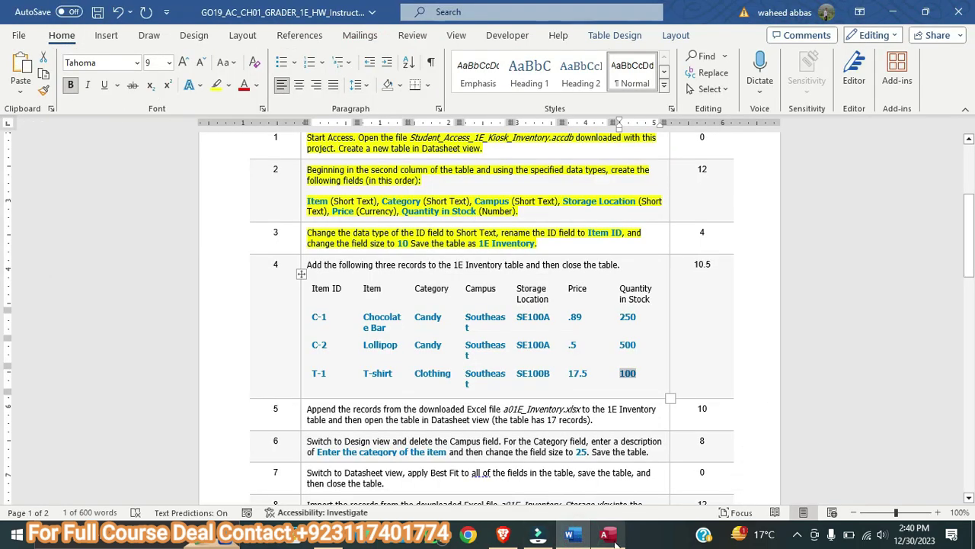
left_click(613, 536)
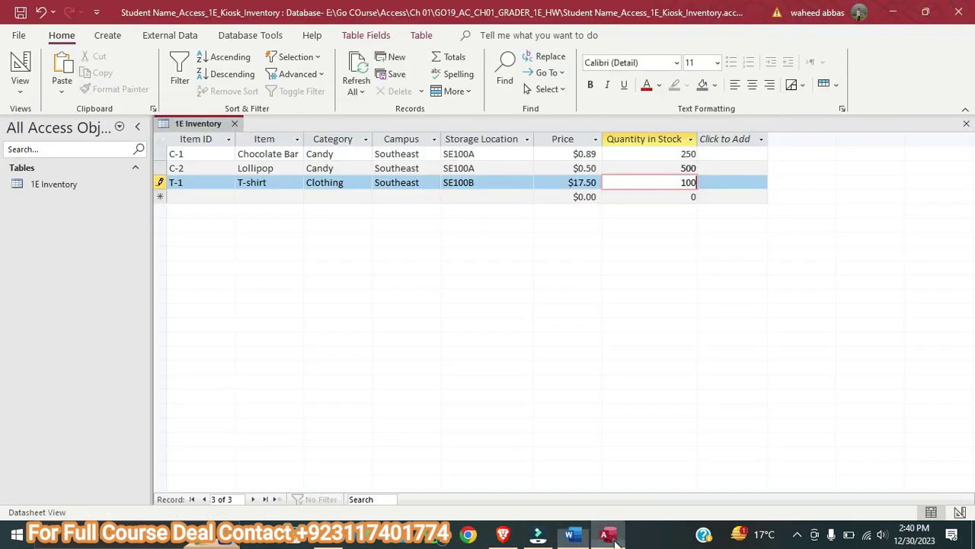
right_click(180, 124)
left_click(211, 128)
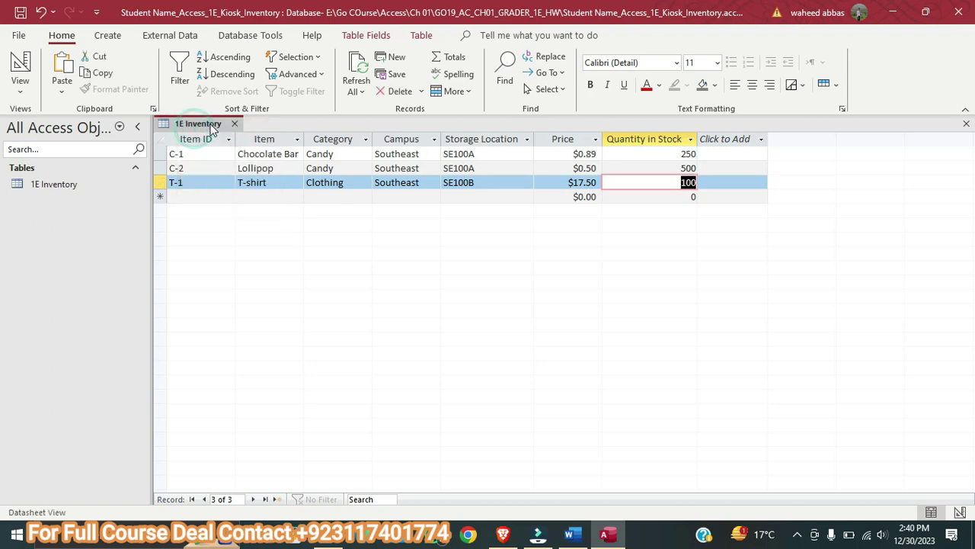
left_click(235, 124)
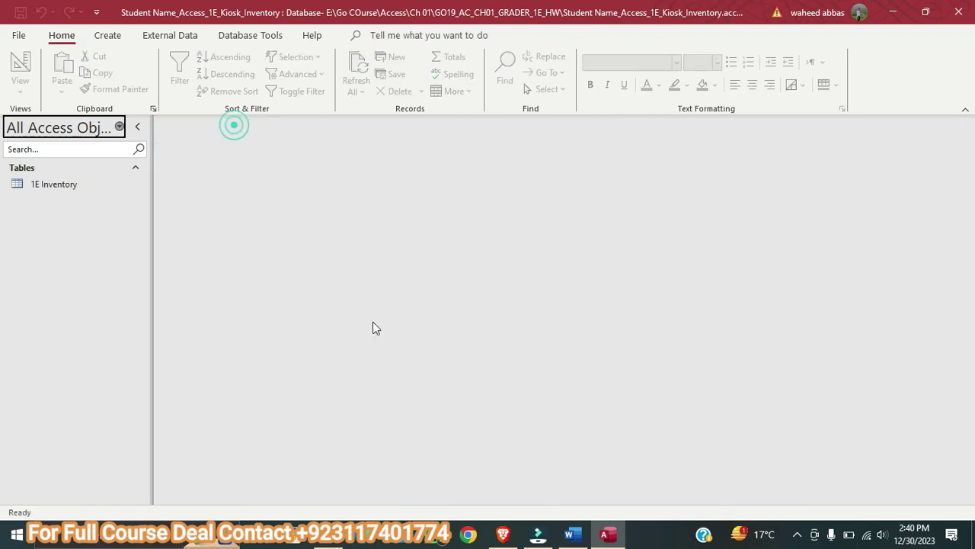
- Highlight the step 5 row (append Excel records) yellow in Word, then return to Access
left_click(570, 536)
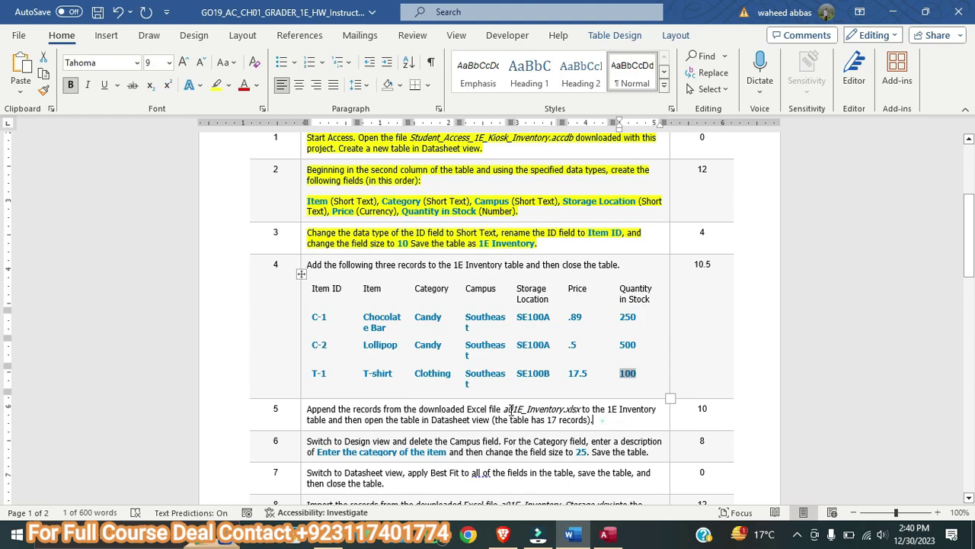
left_click_drag(594, 420, 338, 409)
left_click(296, 406)
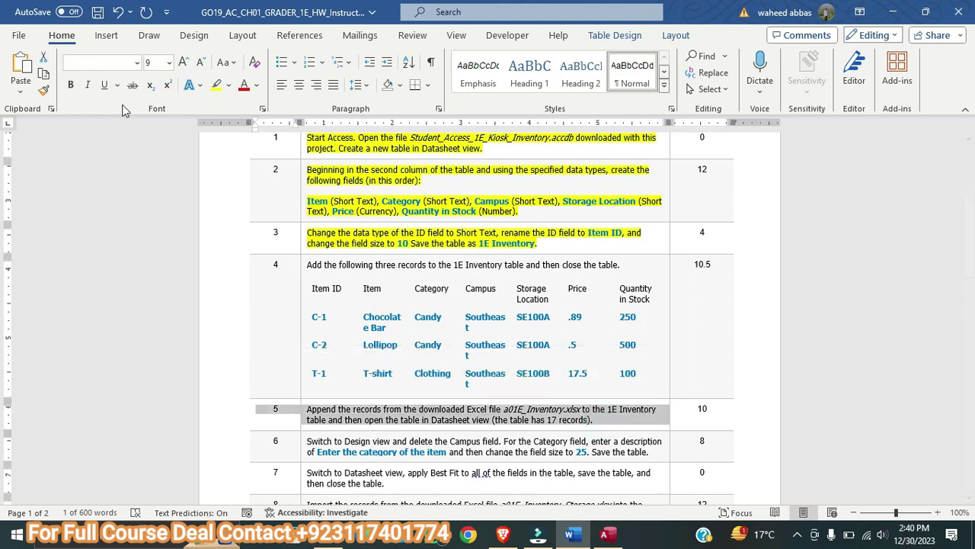
left_click(216, 84)
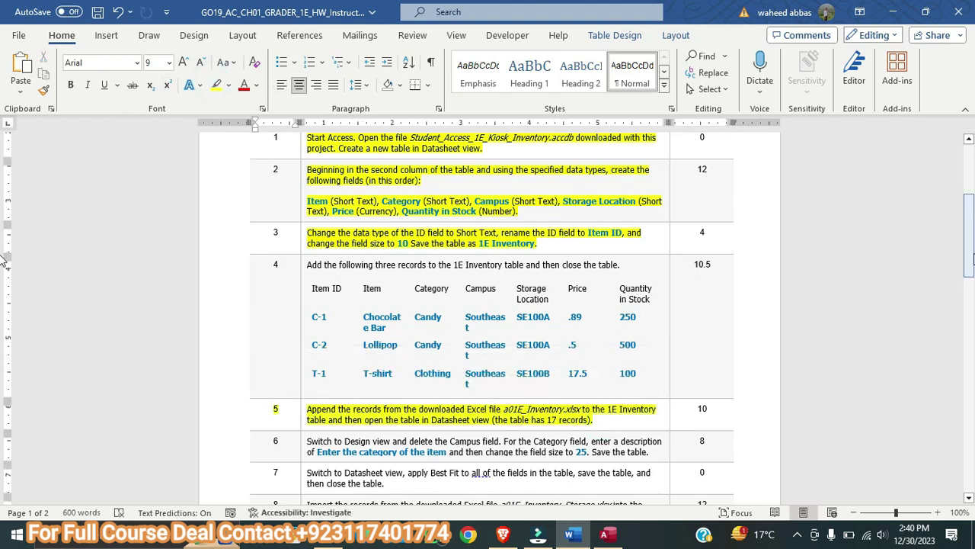
scroll(816, 292, "down", 3)
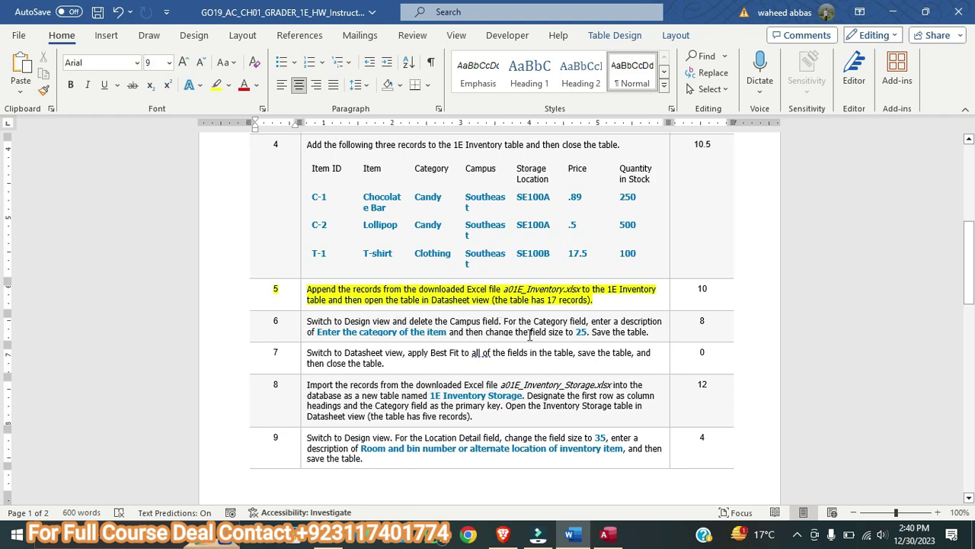
left_click(607, 533)
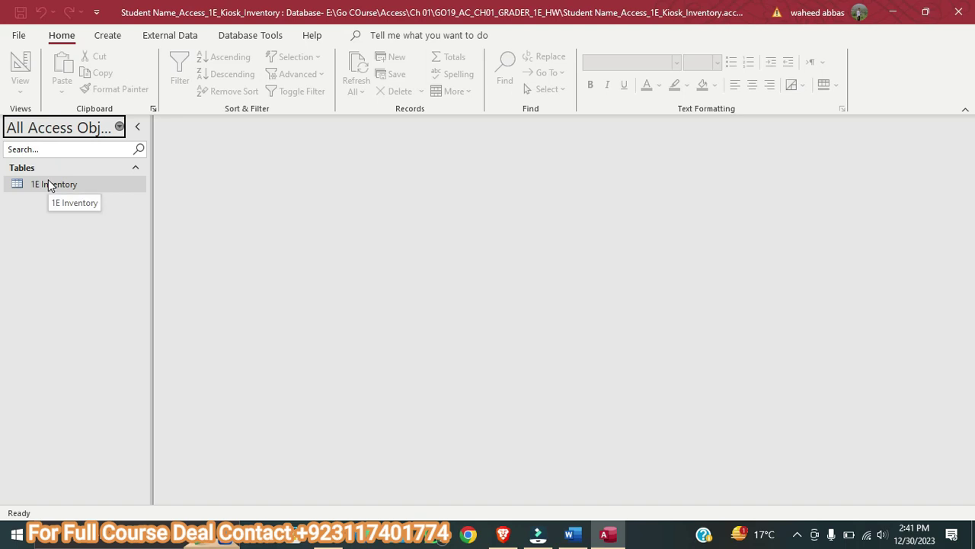
- Start an Excel import set to append records to the 1E Inventory table
left_click(158, 37)
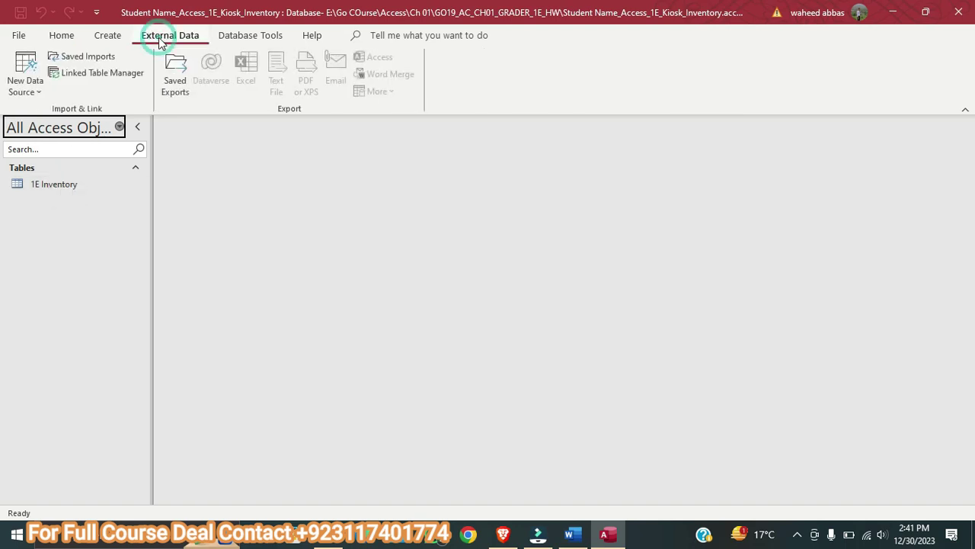
left_click(40, 92)
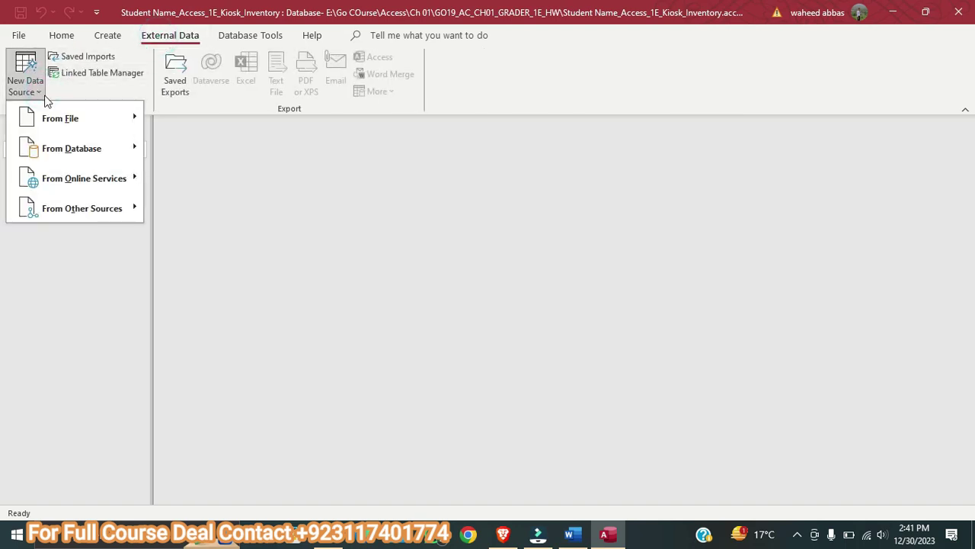
mouse_move(55, 116)
left_click(166, 119)
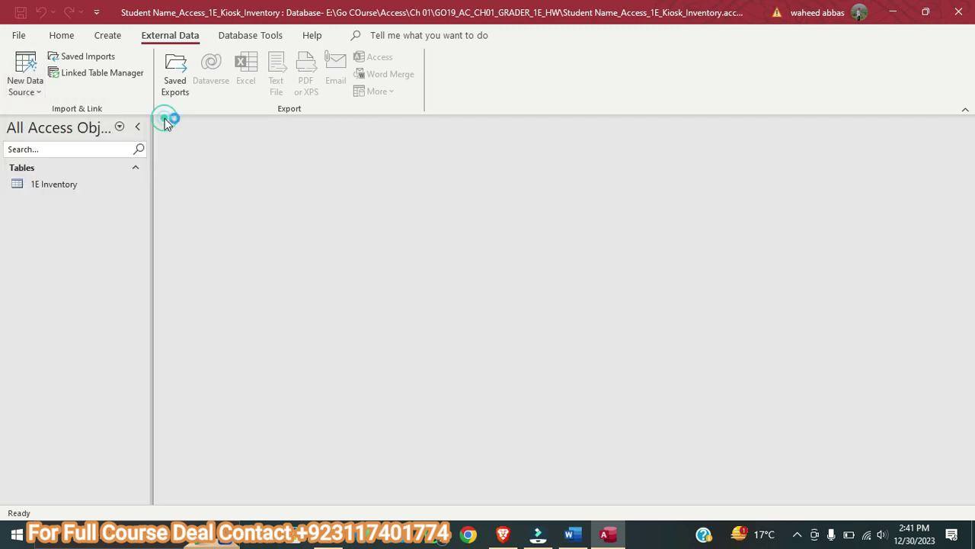
left_click(568, 533)
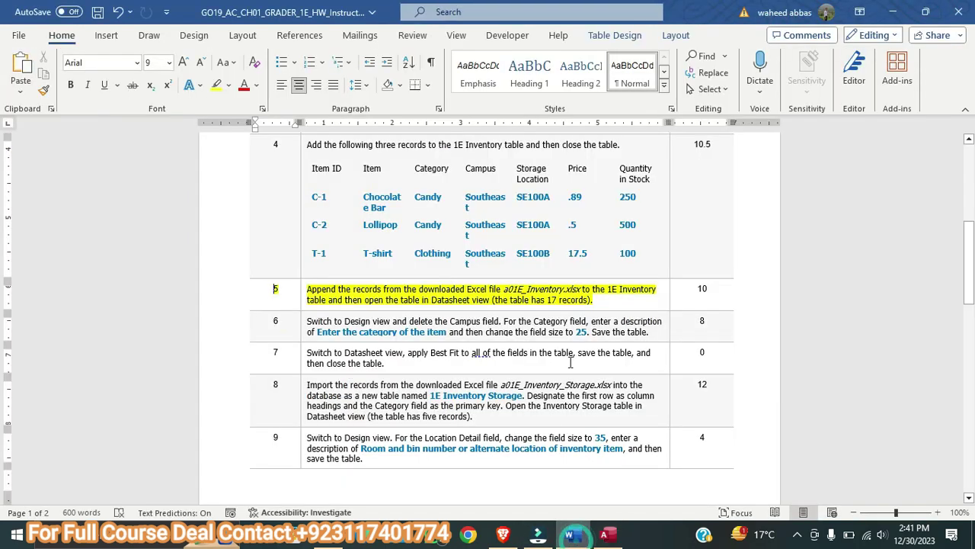
left_click(605, 533)
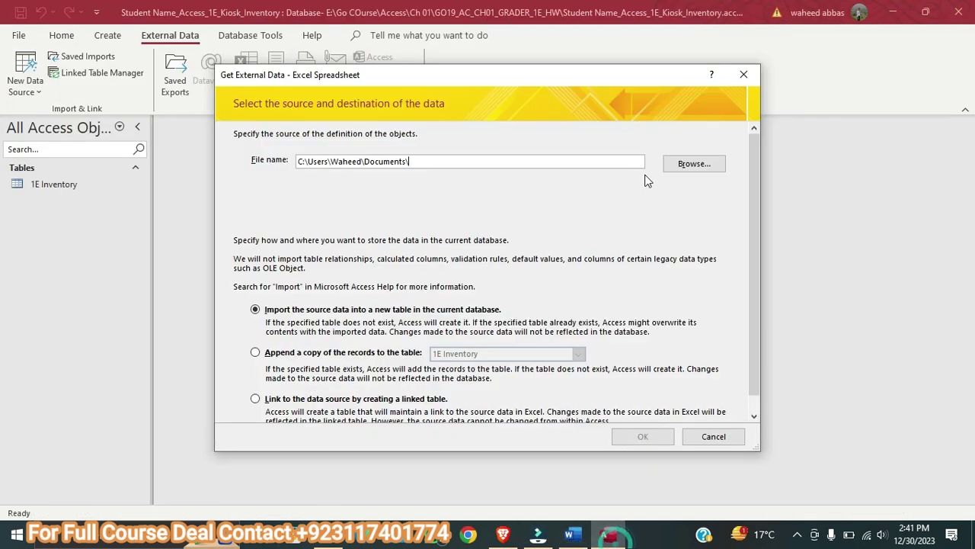
left_click(329, 353)
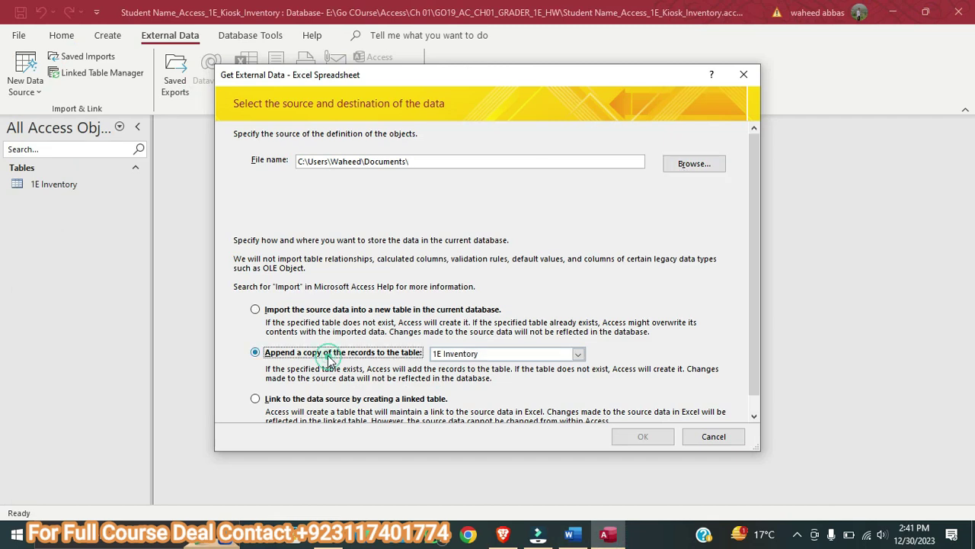
- Browse through Go COurse > Access > Ch 01 > GO19_AC_CH01_GRADER_1E_HW and pick a01E_Inventory.xlsx
left_click(686, 168)
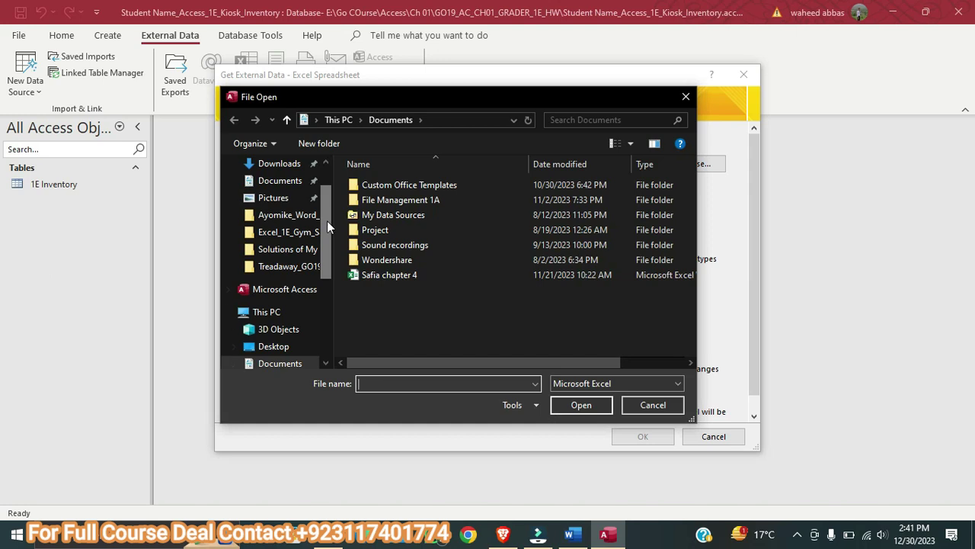
left_click(288, 233)
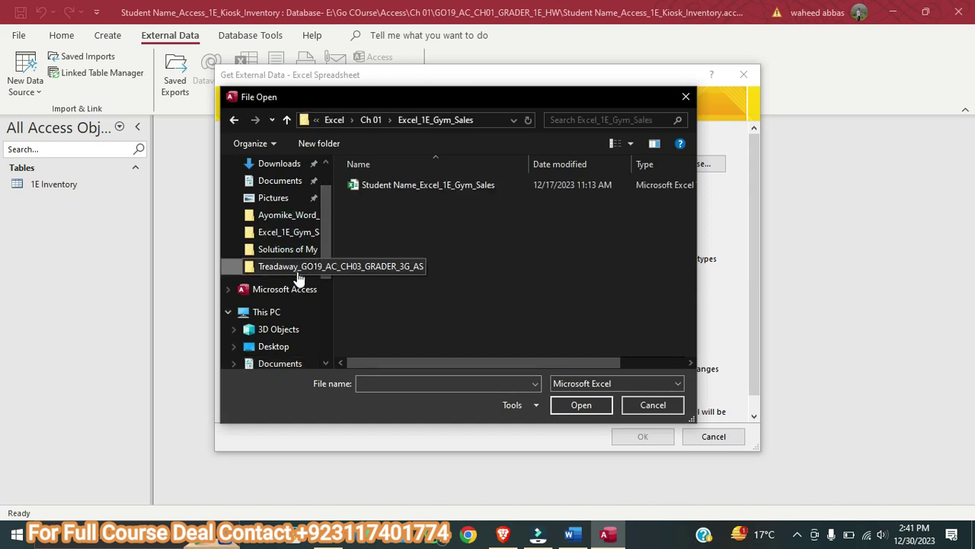
left_click(298, 266)
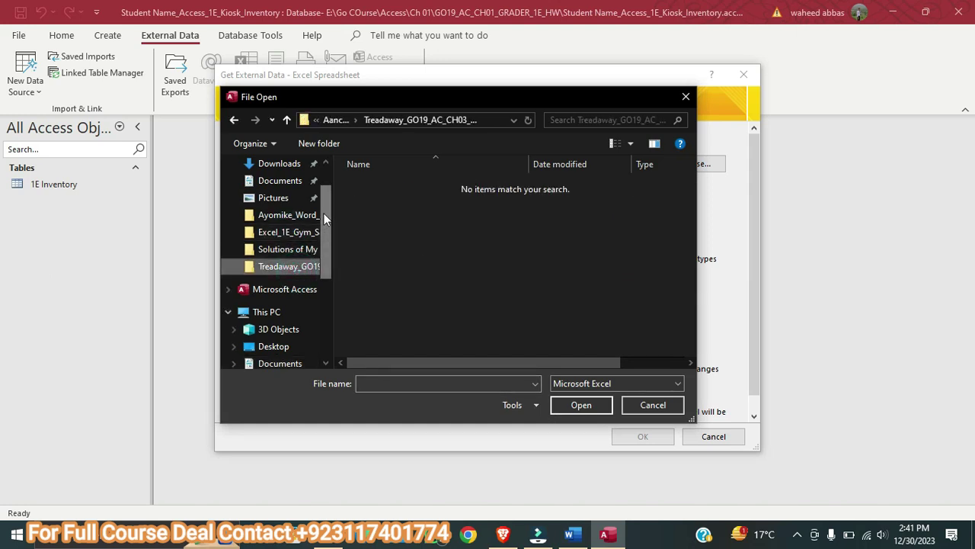
left_click_drag(324, 216, 318, 302)
left_click(278, 300)
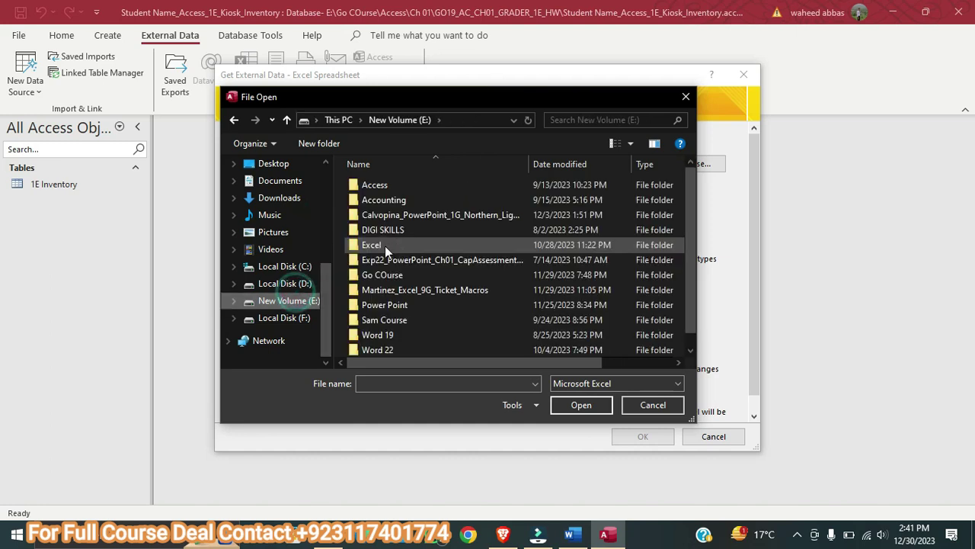
left_click(378, 277)
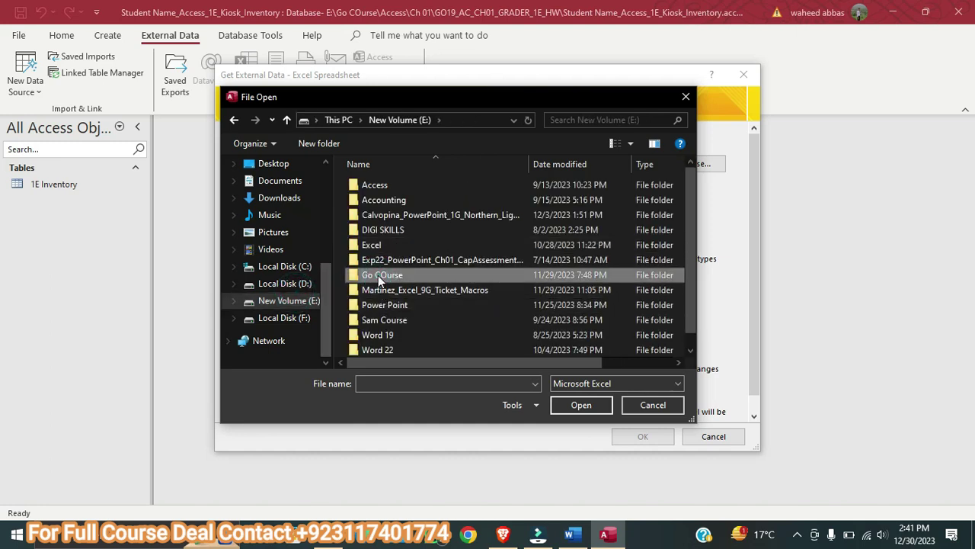
double_click(378, 276)
double_click(372, 188)
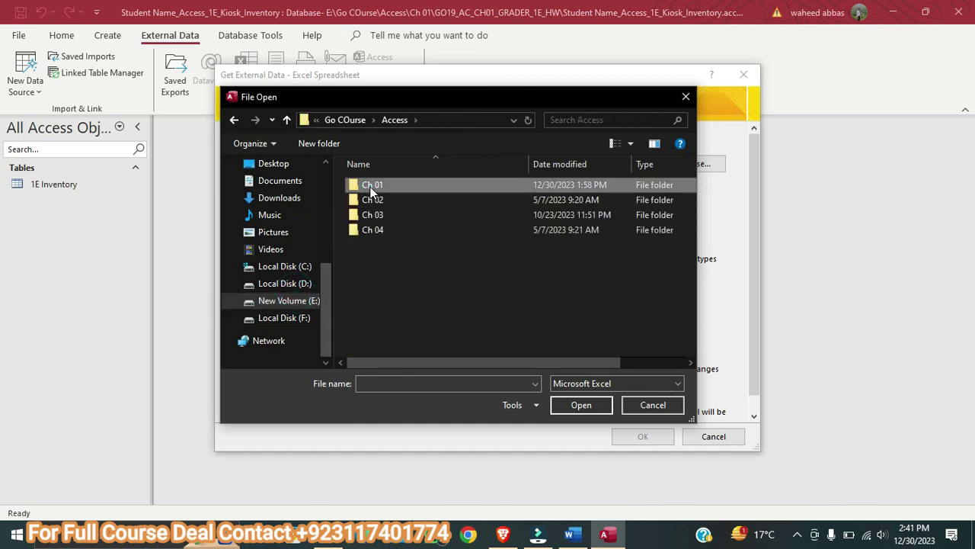
double_click(373, 186)
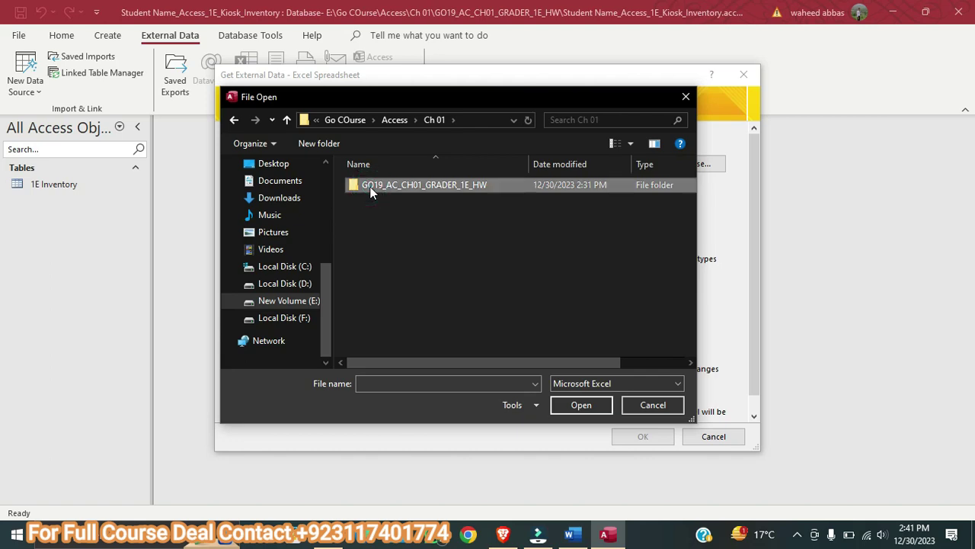
double_click(371, 189)
left_click(383, 185)
double_click(383, 185)
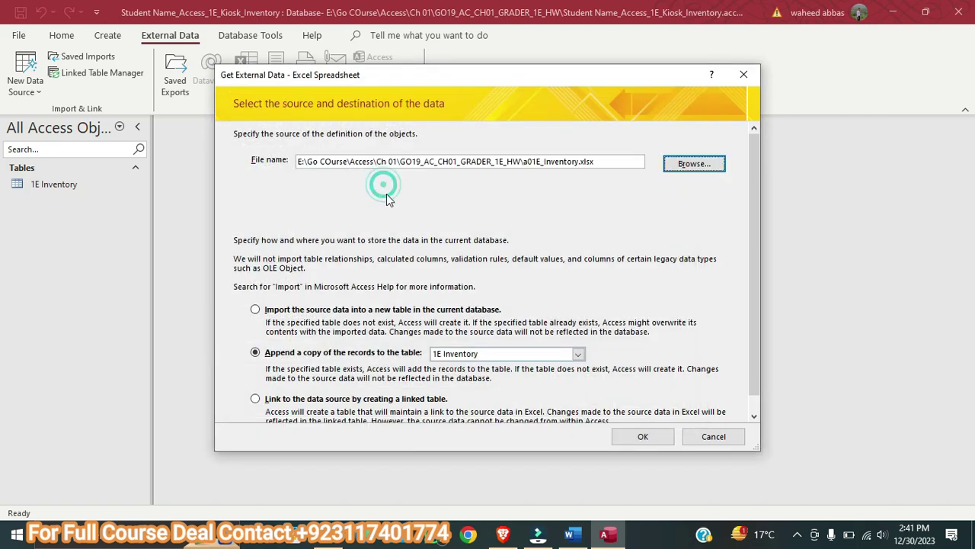
- Confirm the append source and advance the wizard to its final step
left_click(573, 534)
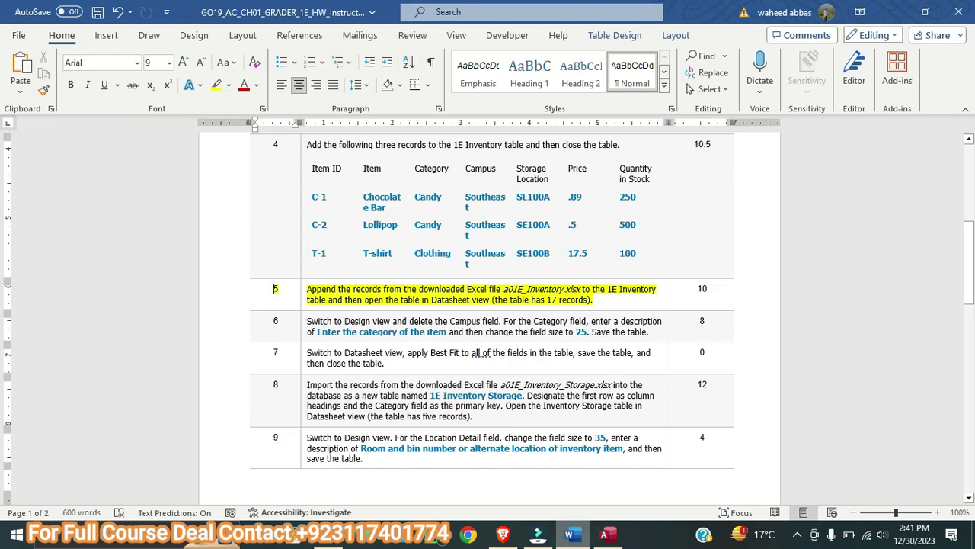
left_click(606, 533)
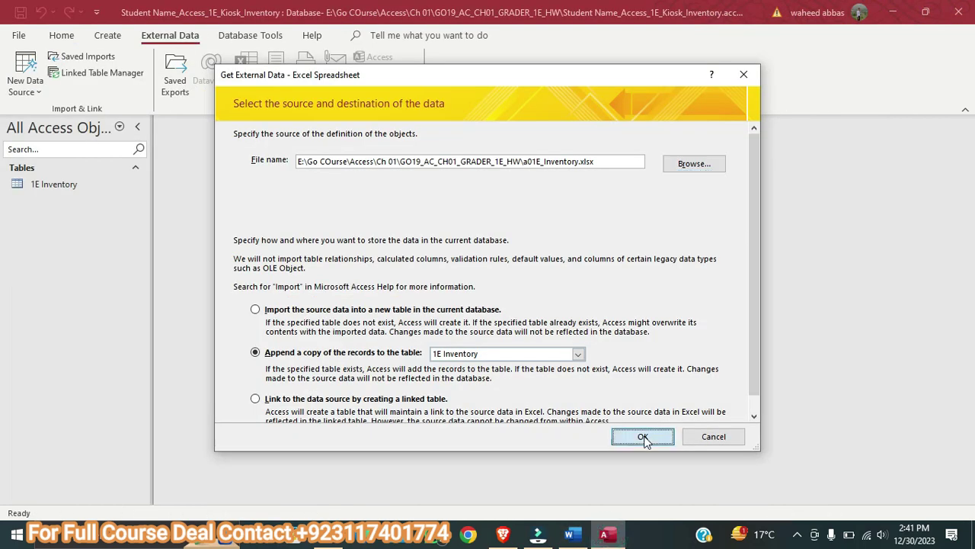
left_click(642, 437)
left_click(635, 409)
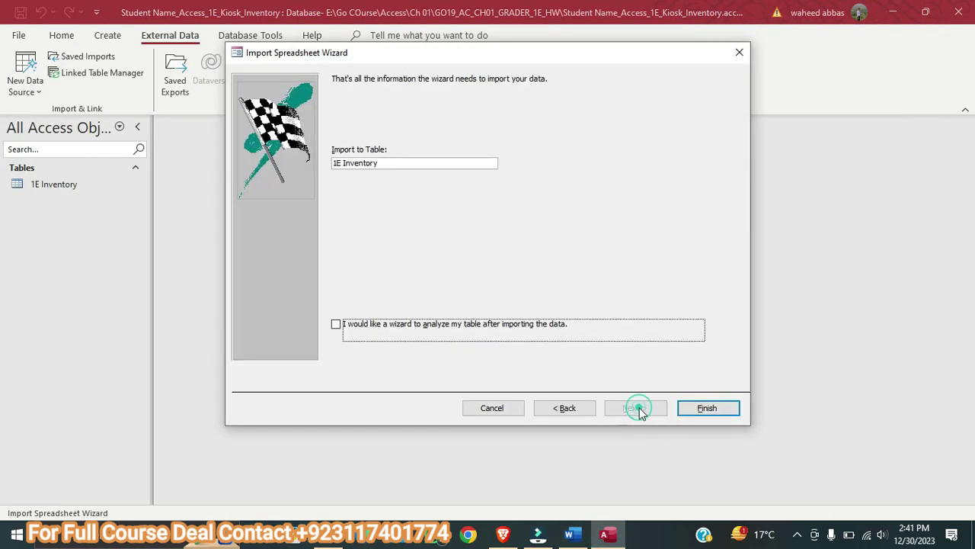
- Finish the import without saving steps and open 1E Inventory to check 17 records
left_click(706, 409)
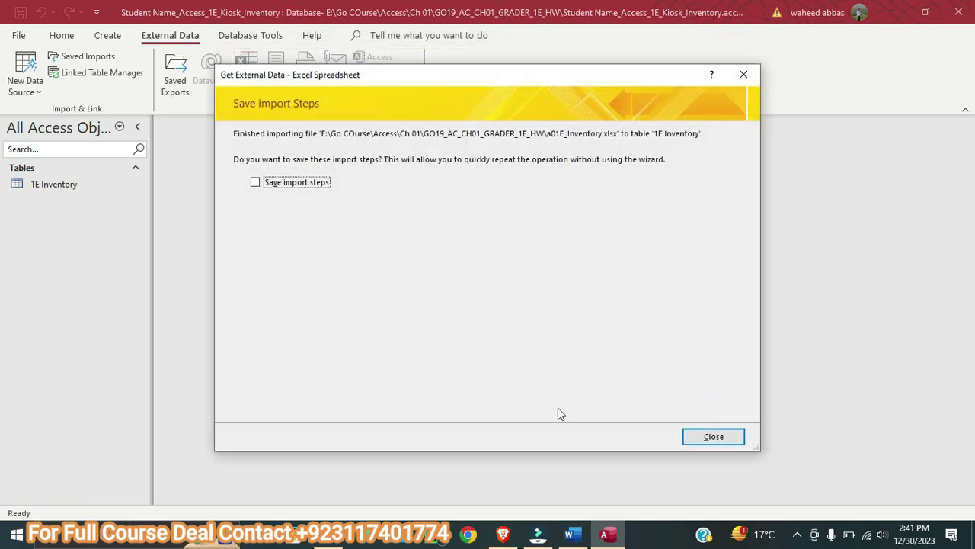
left_click(702, 441)
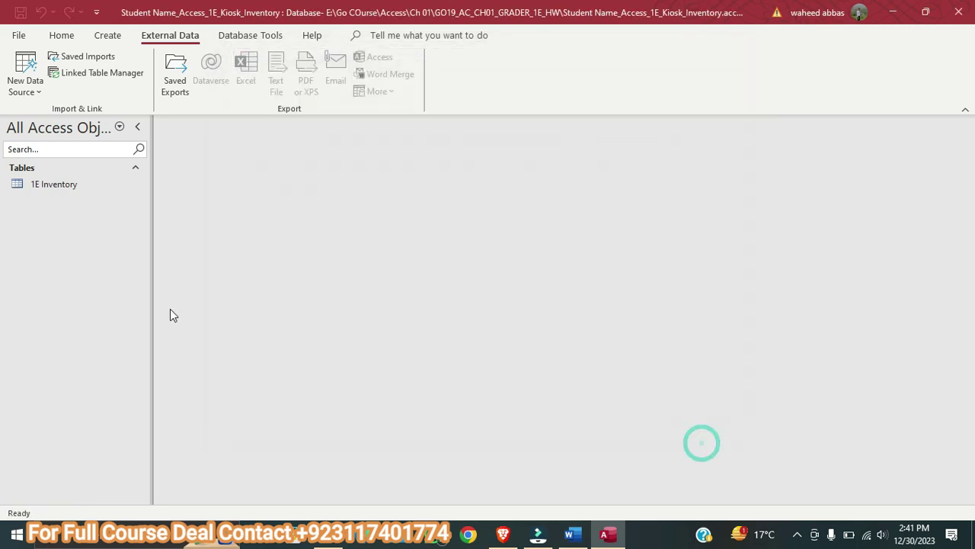
left_click(56, 191)
double_click(56, 191)
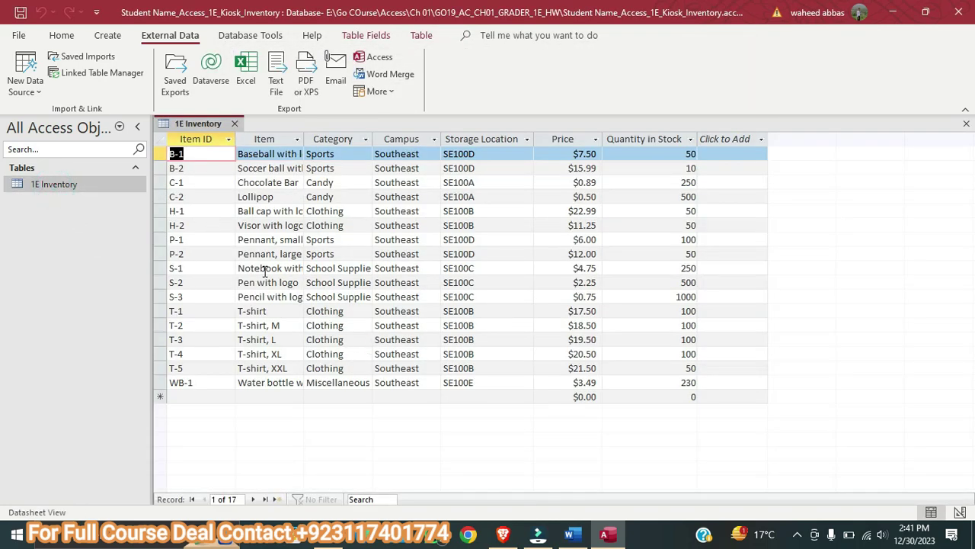
- Bring the Word instructions to the front and stop the screen recording from the system tray
left_click(569, 533)
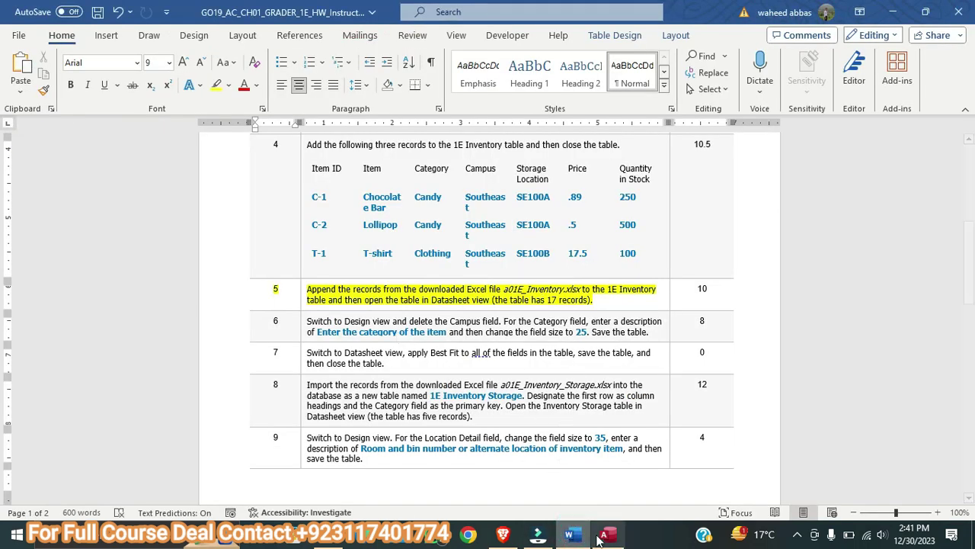
left_click(572, 535)
left_click(573, 535)
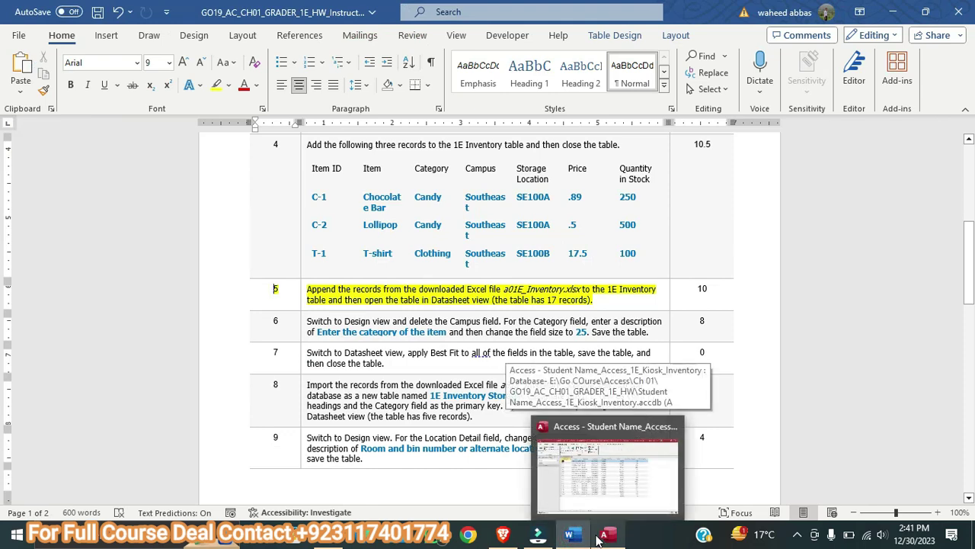
left_click_drag(970, 236, 970, 345)
left_click_drag(2, 345, 925, 176)
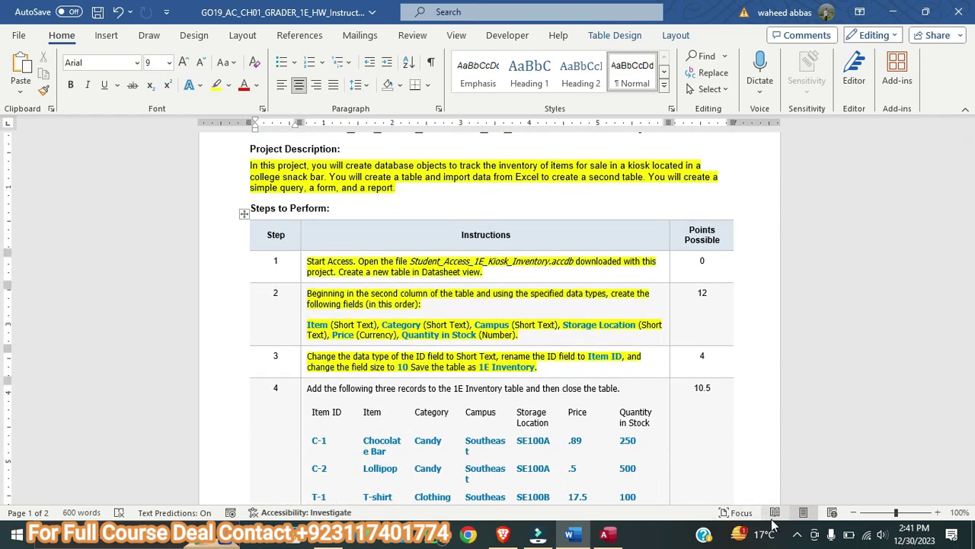
left_click(796, 536)
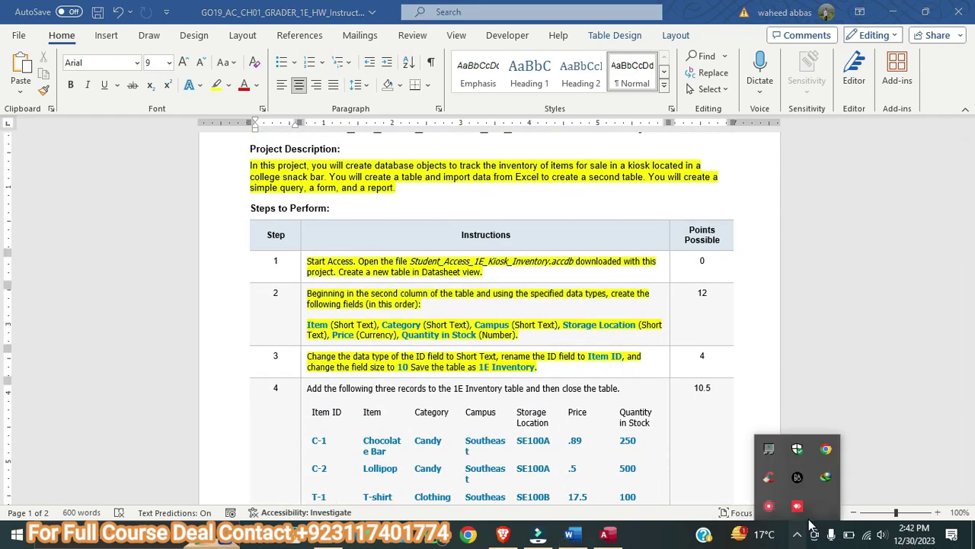
right_click(766, 507)
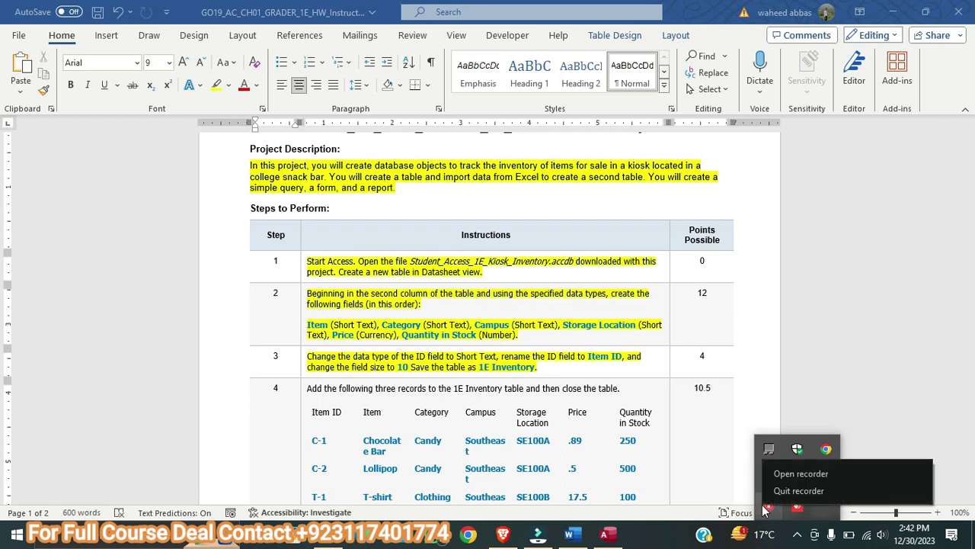